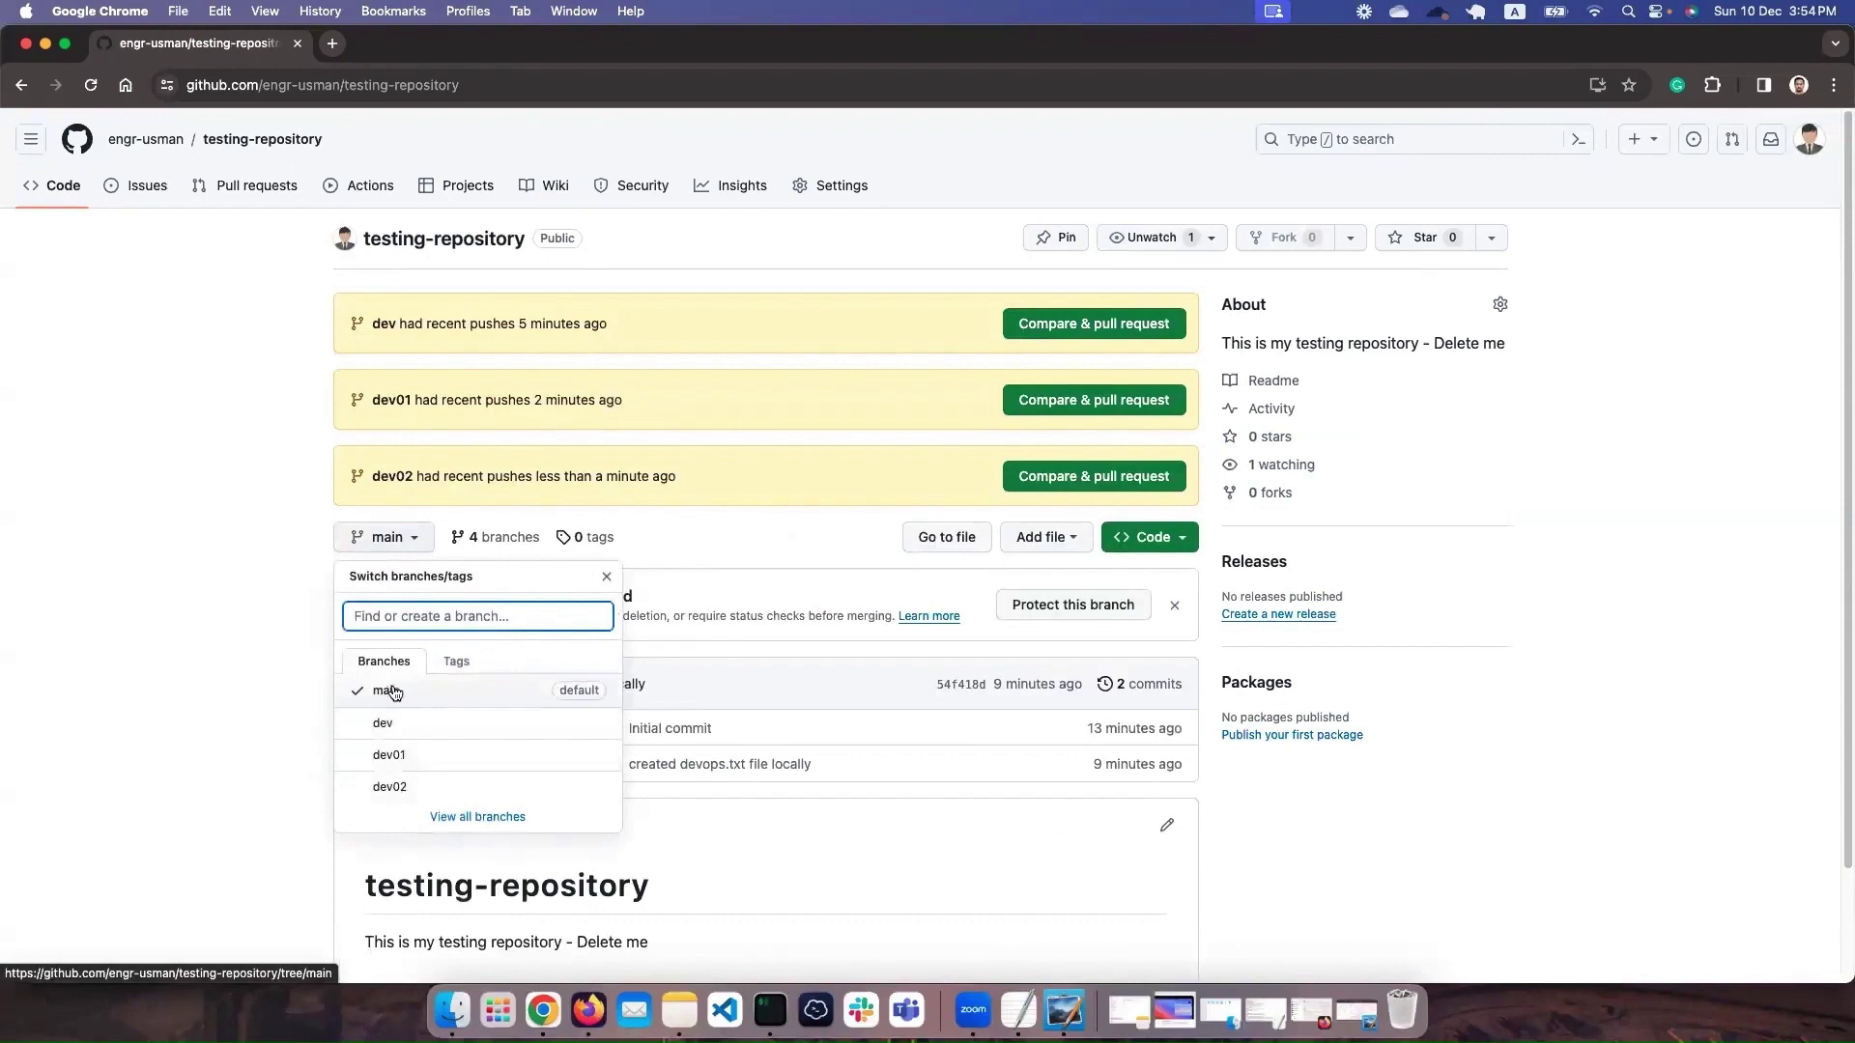
View the files of the dev, dev01 and dev02 branches of testing-repository one after another.
click(264, 684)
click(363, 538)
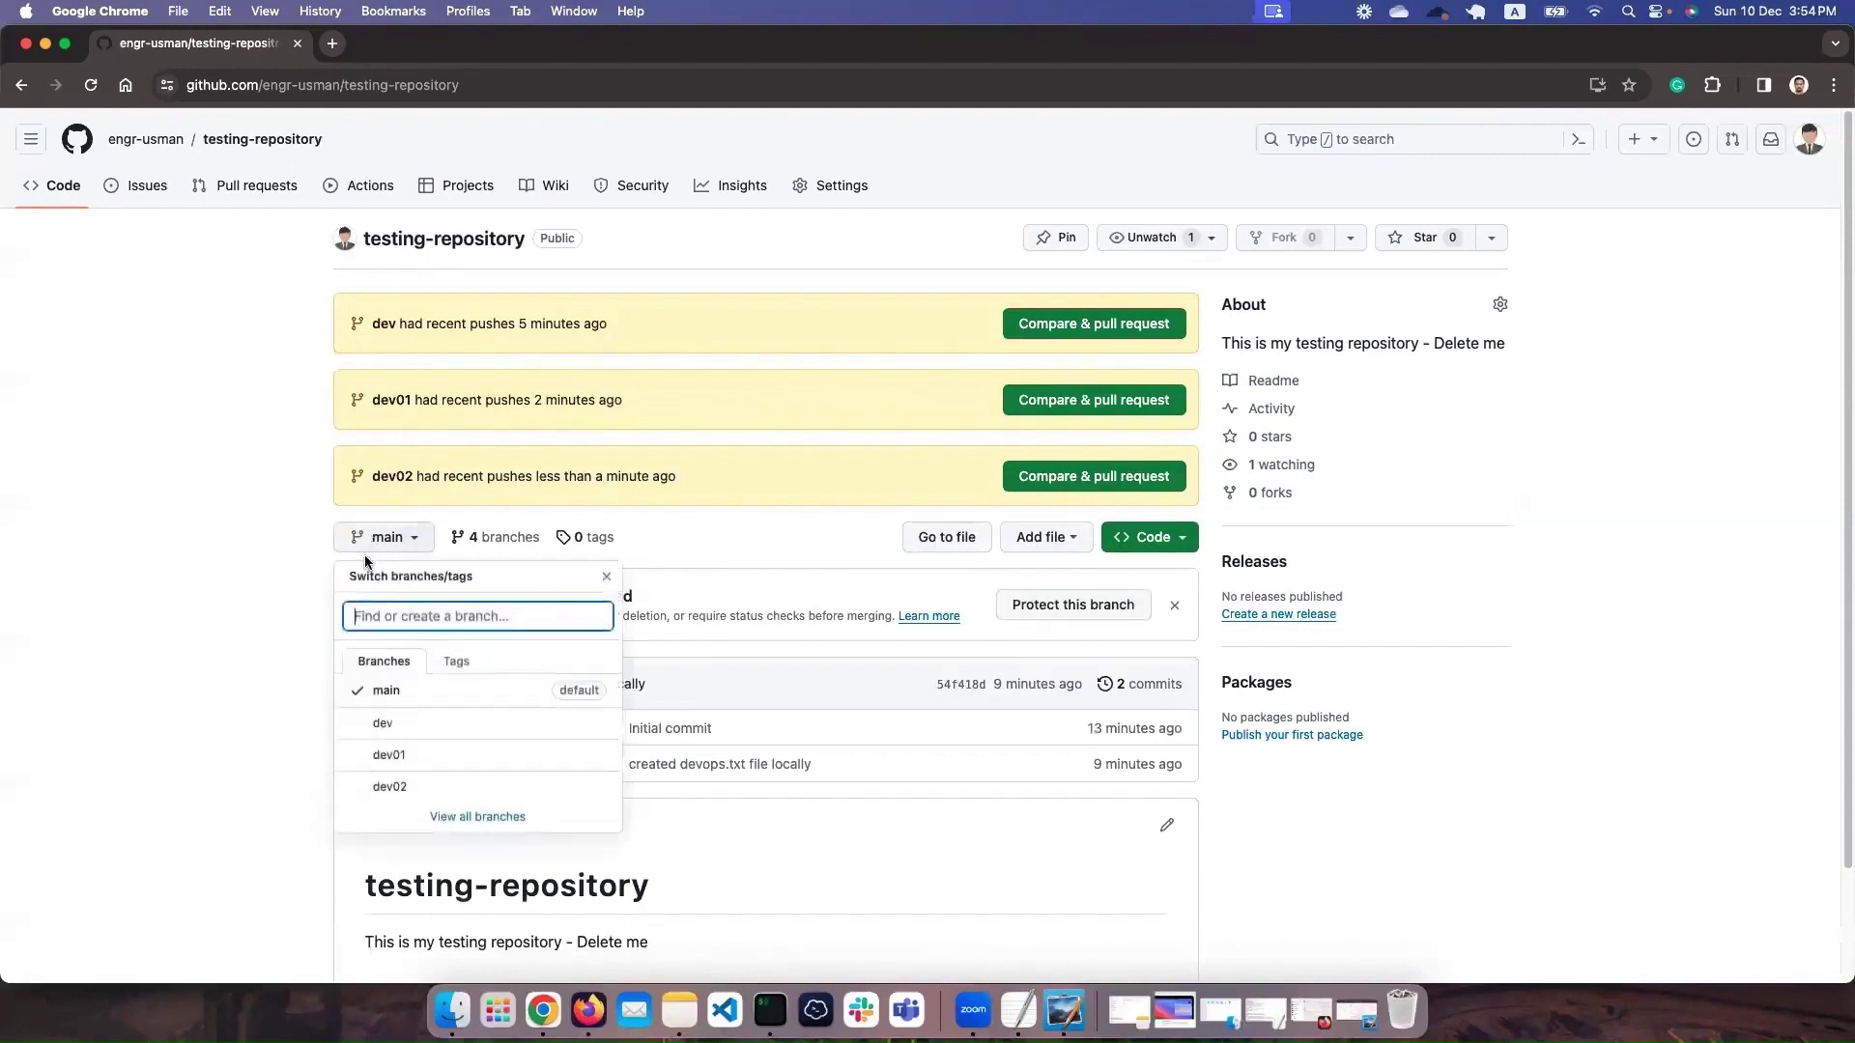
click(379, 690)
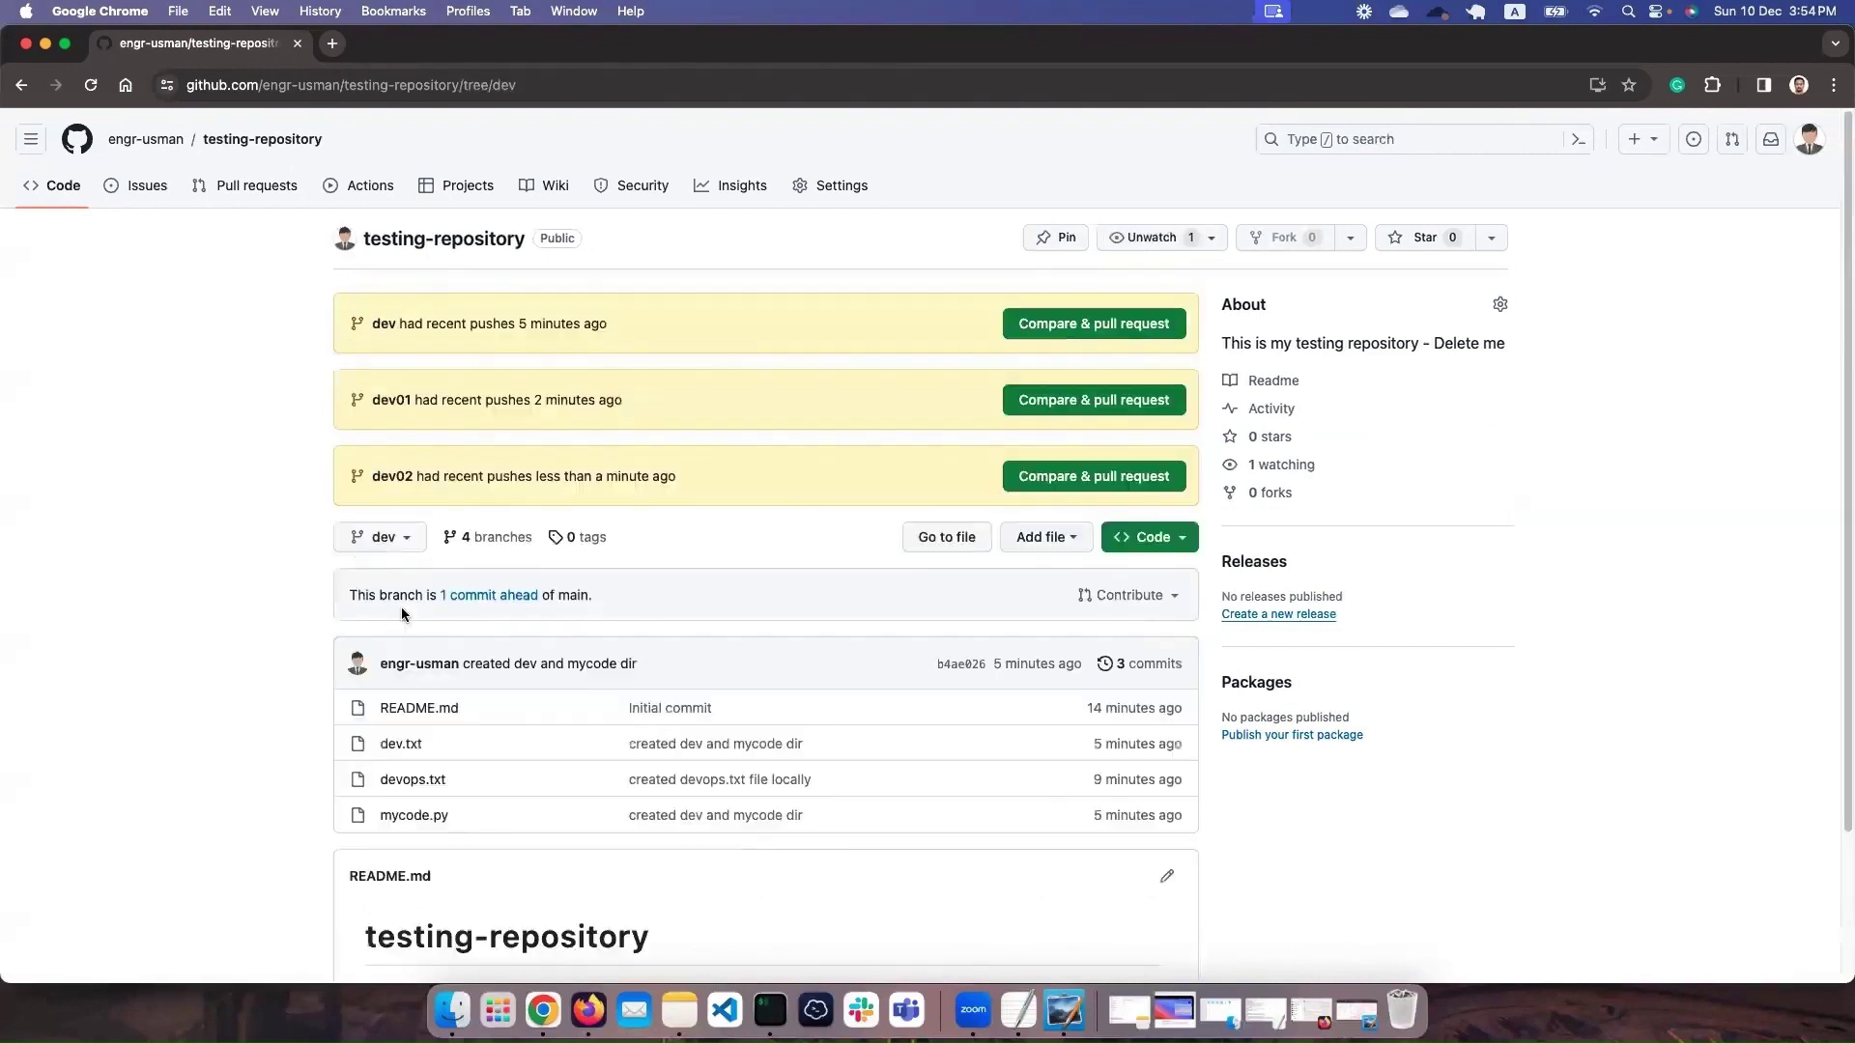
click(405, 541)
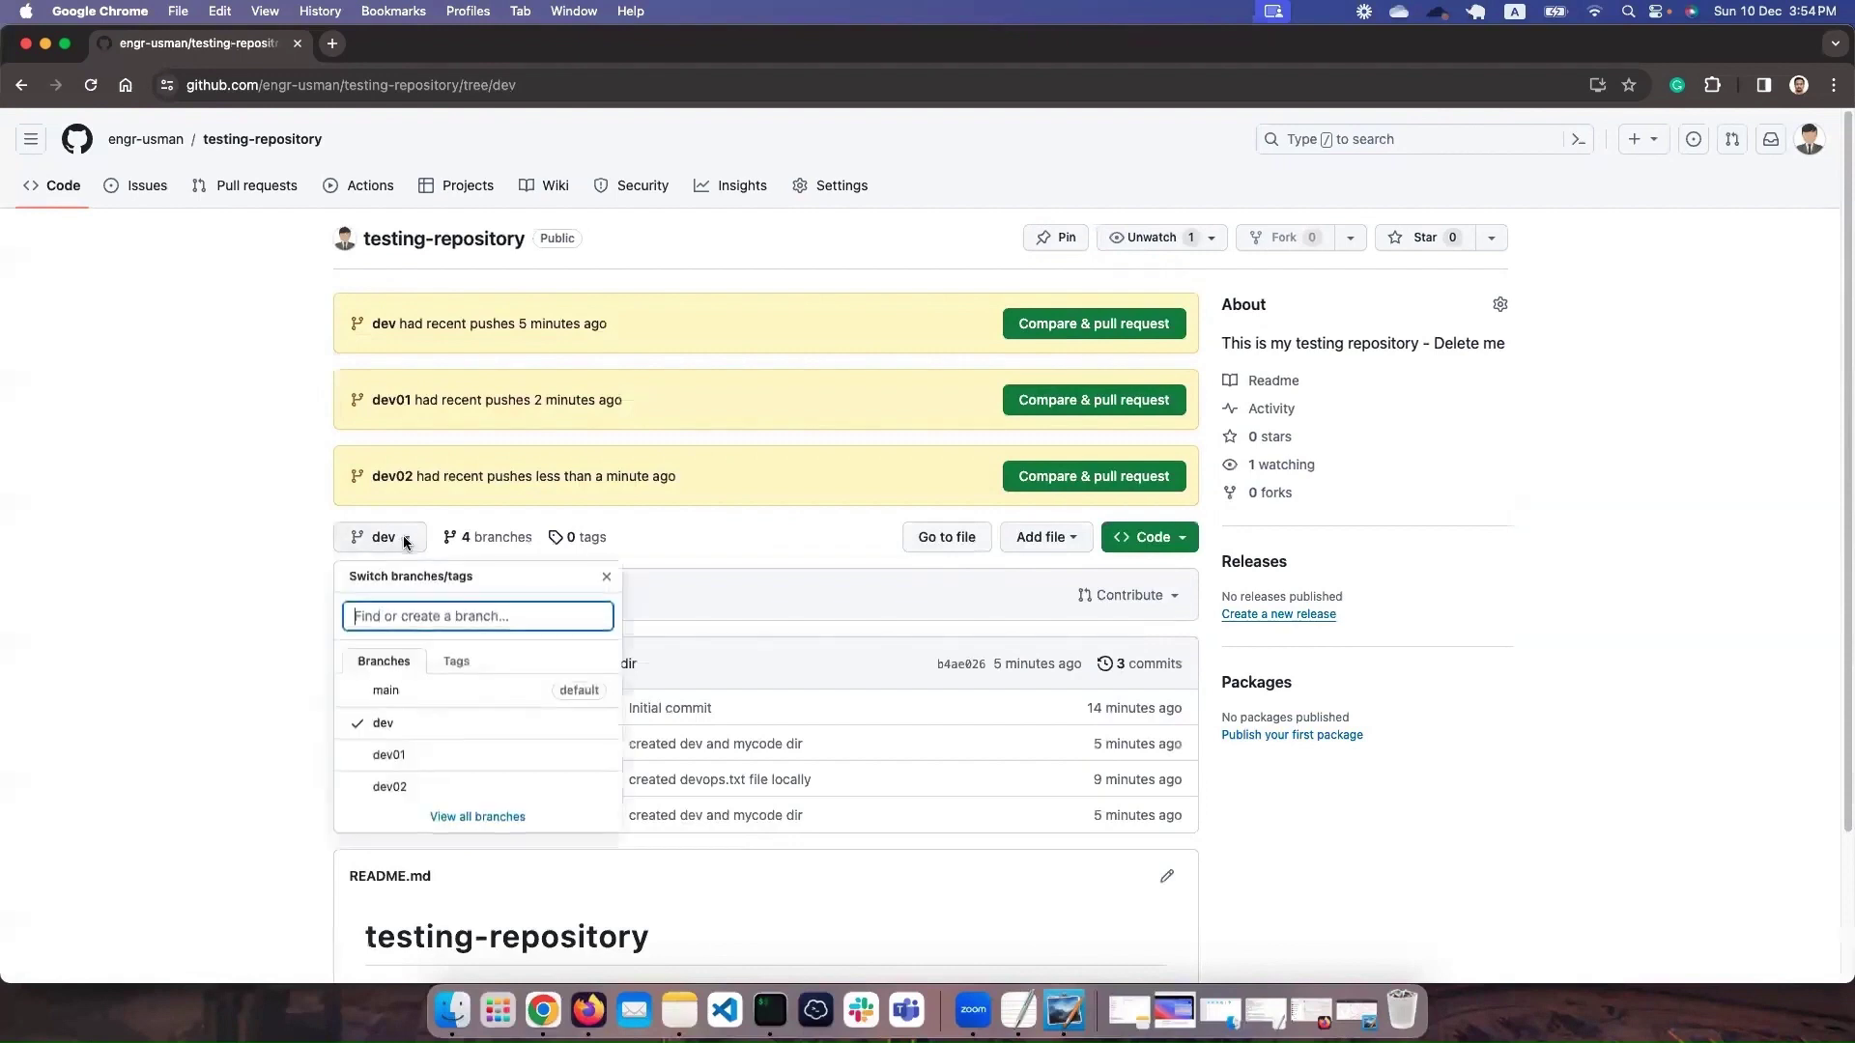
click(389, 755)
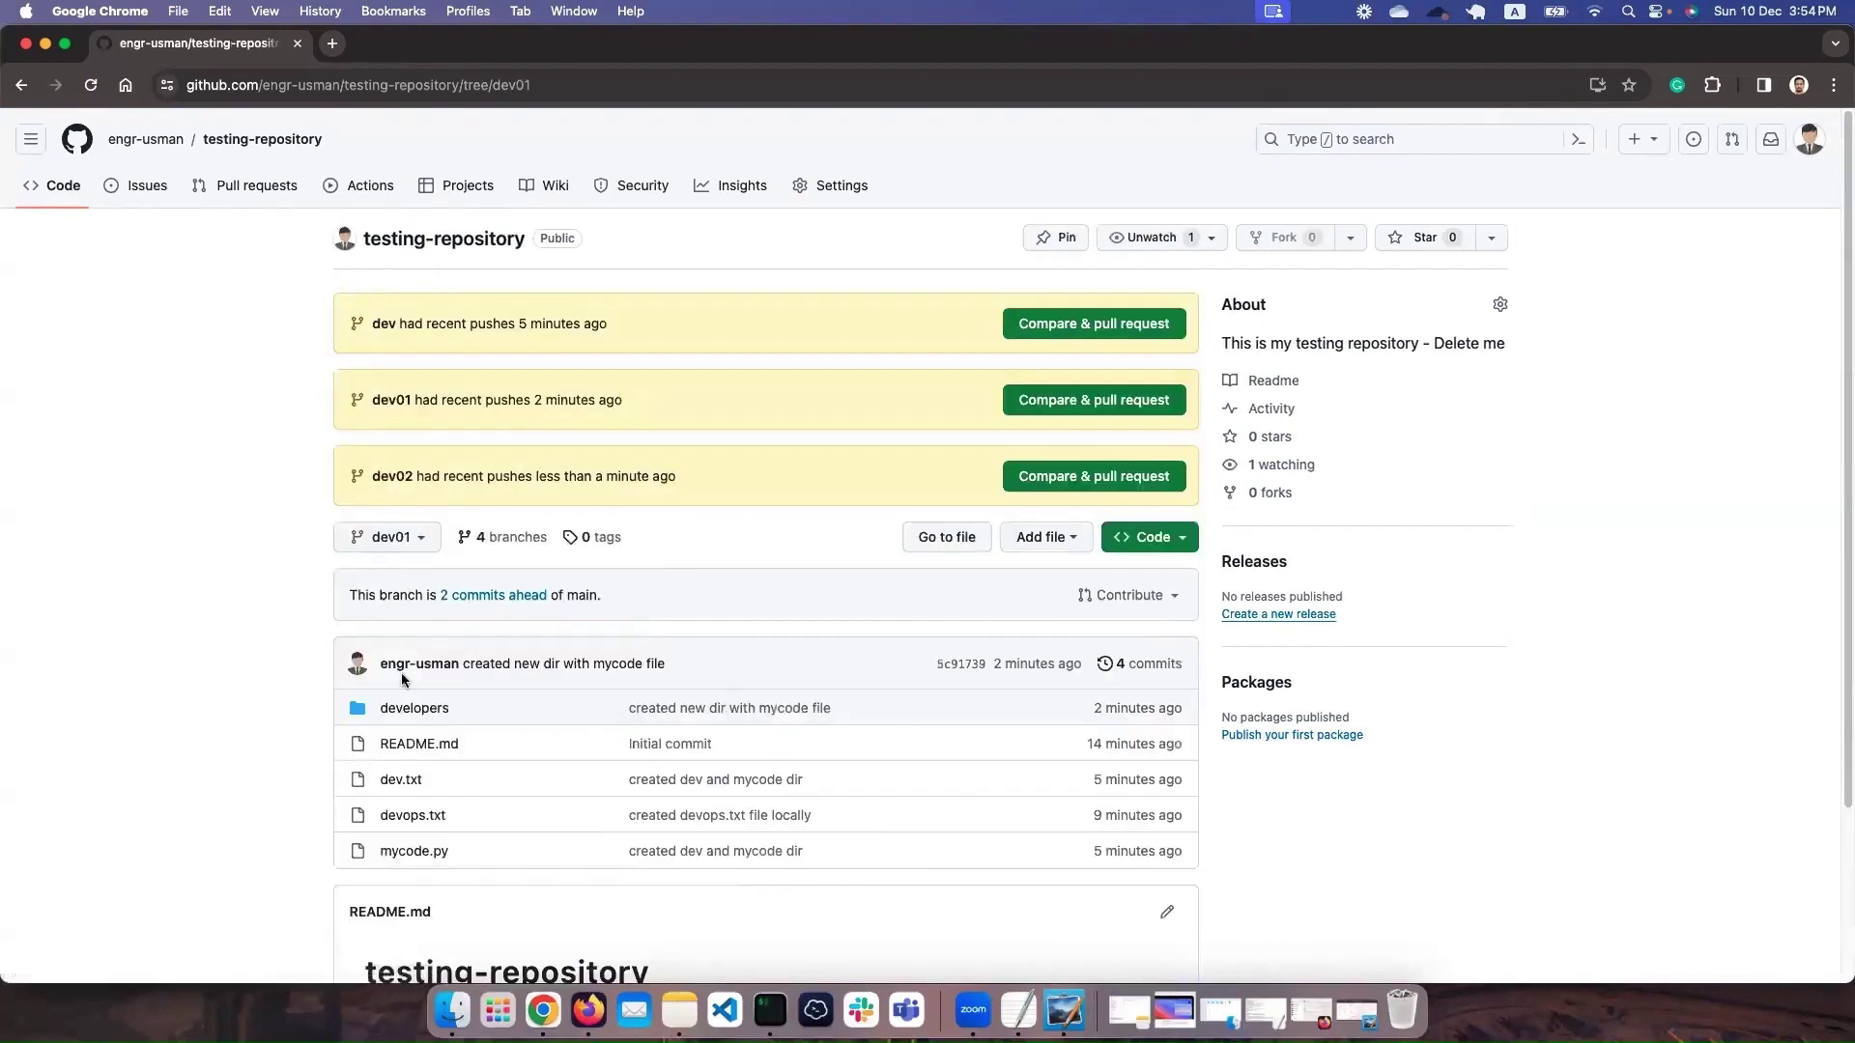
click(421, 534)
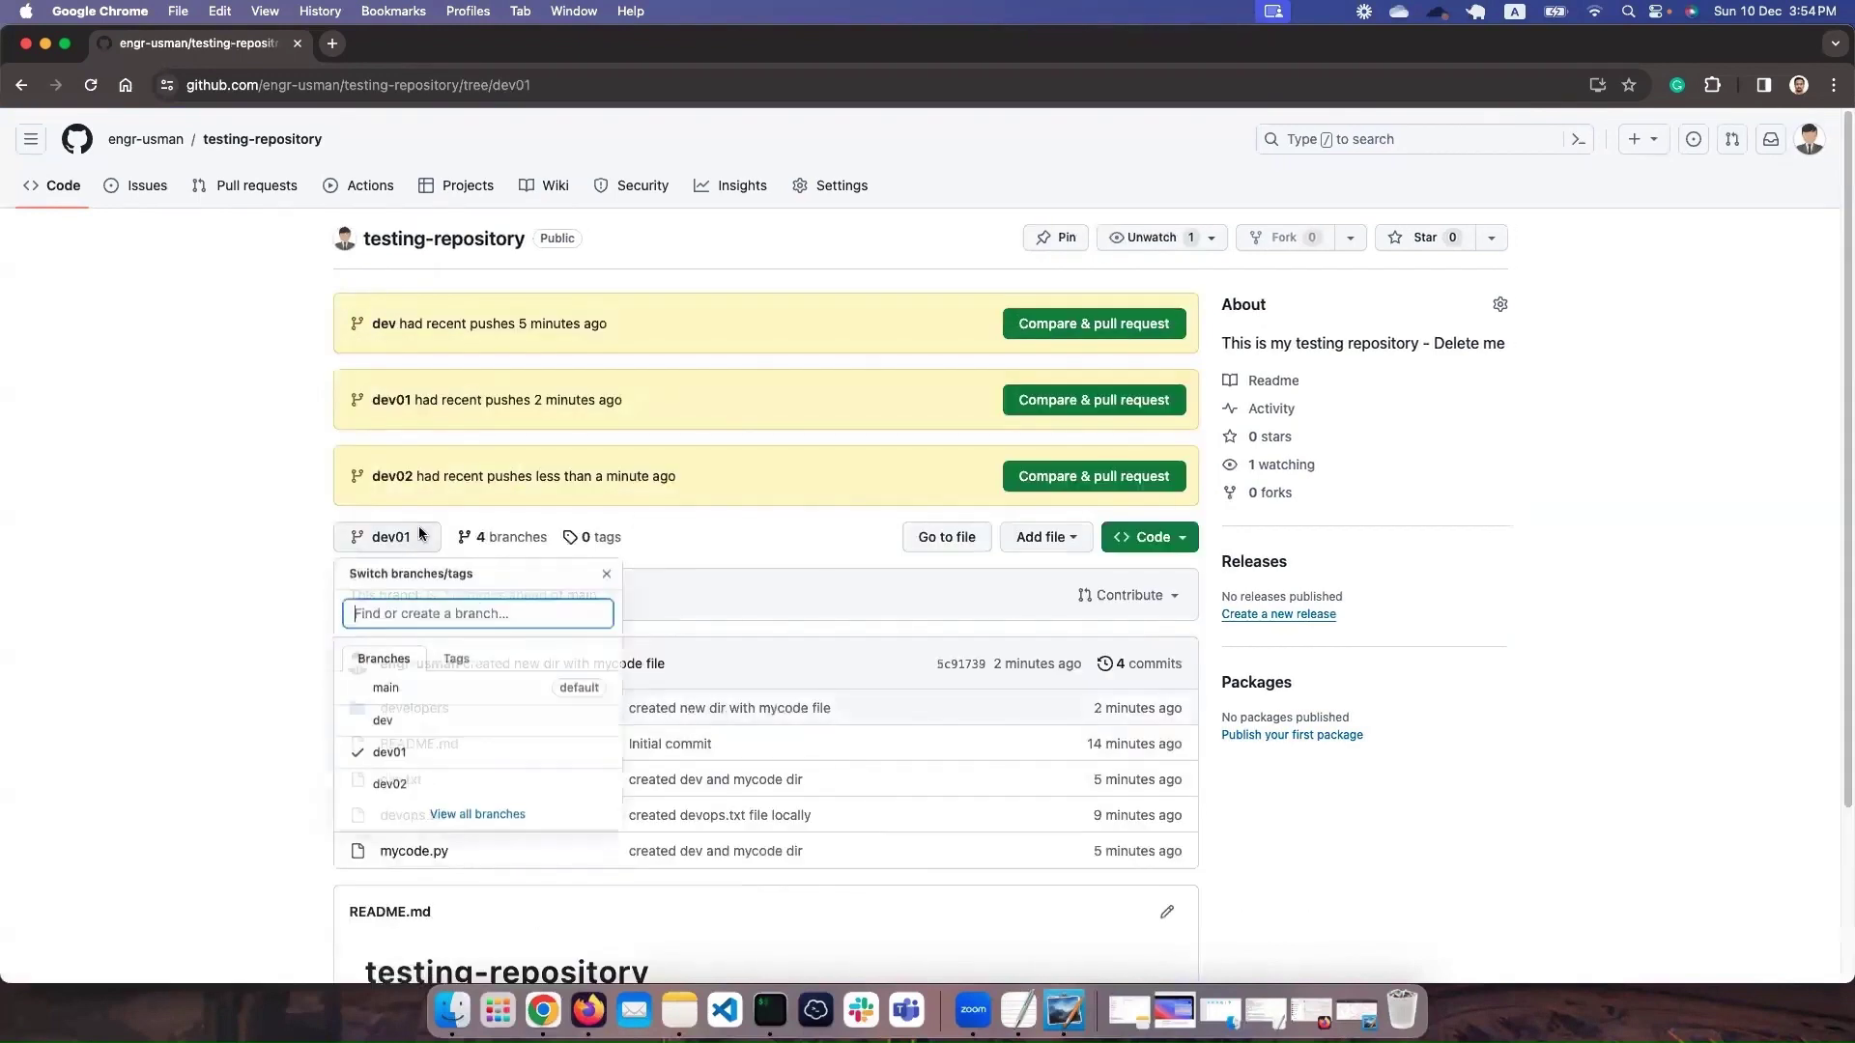
click(406, 789)
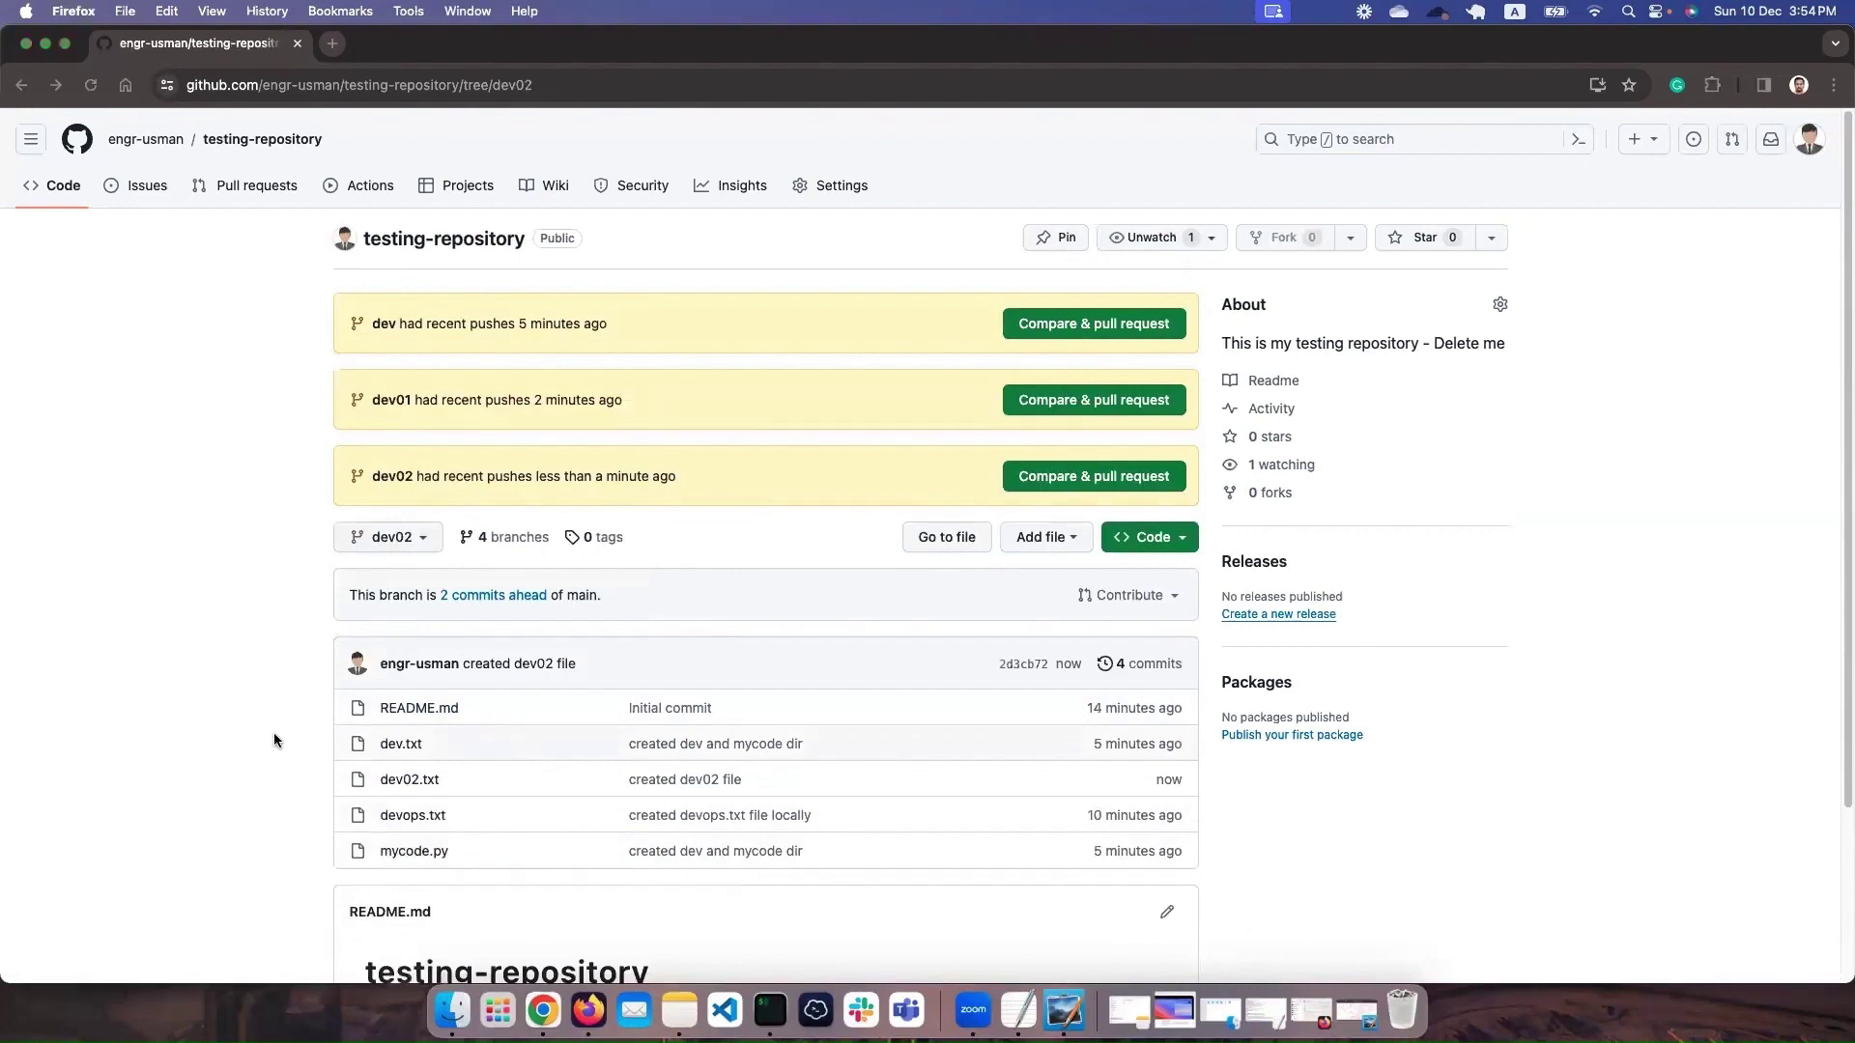
Switch to Paint X, draw a red arrow from the developer01 box to the Dev ellipse, and circle the developer01 label.
click(1066, 1015)
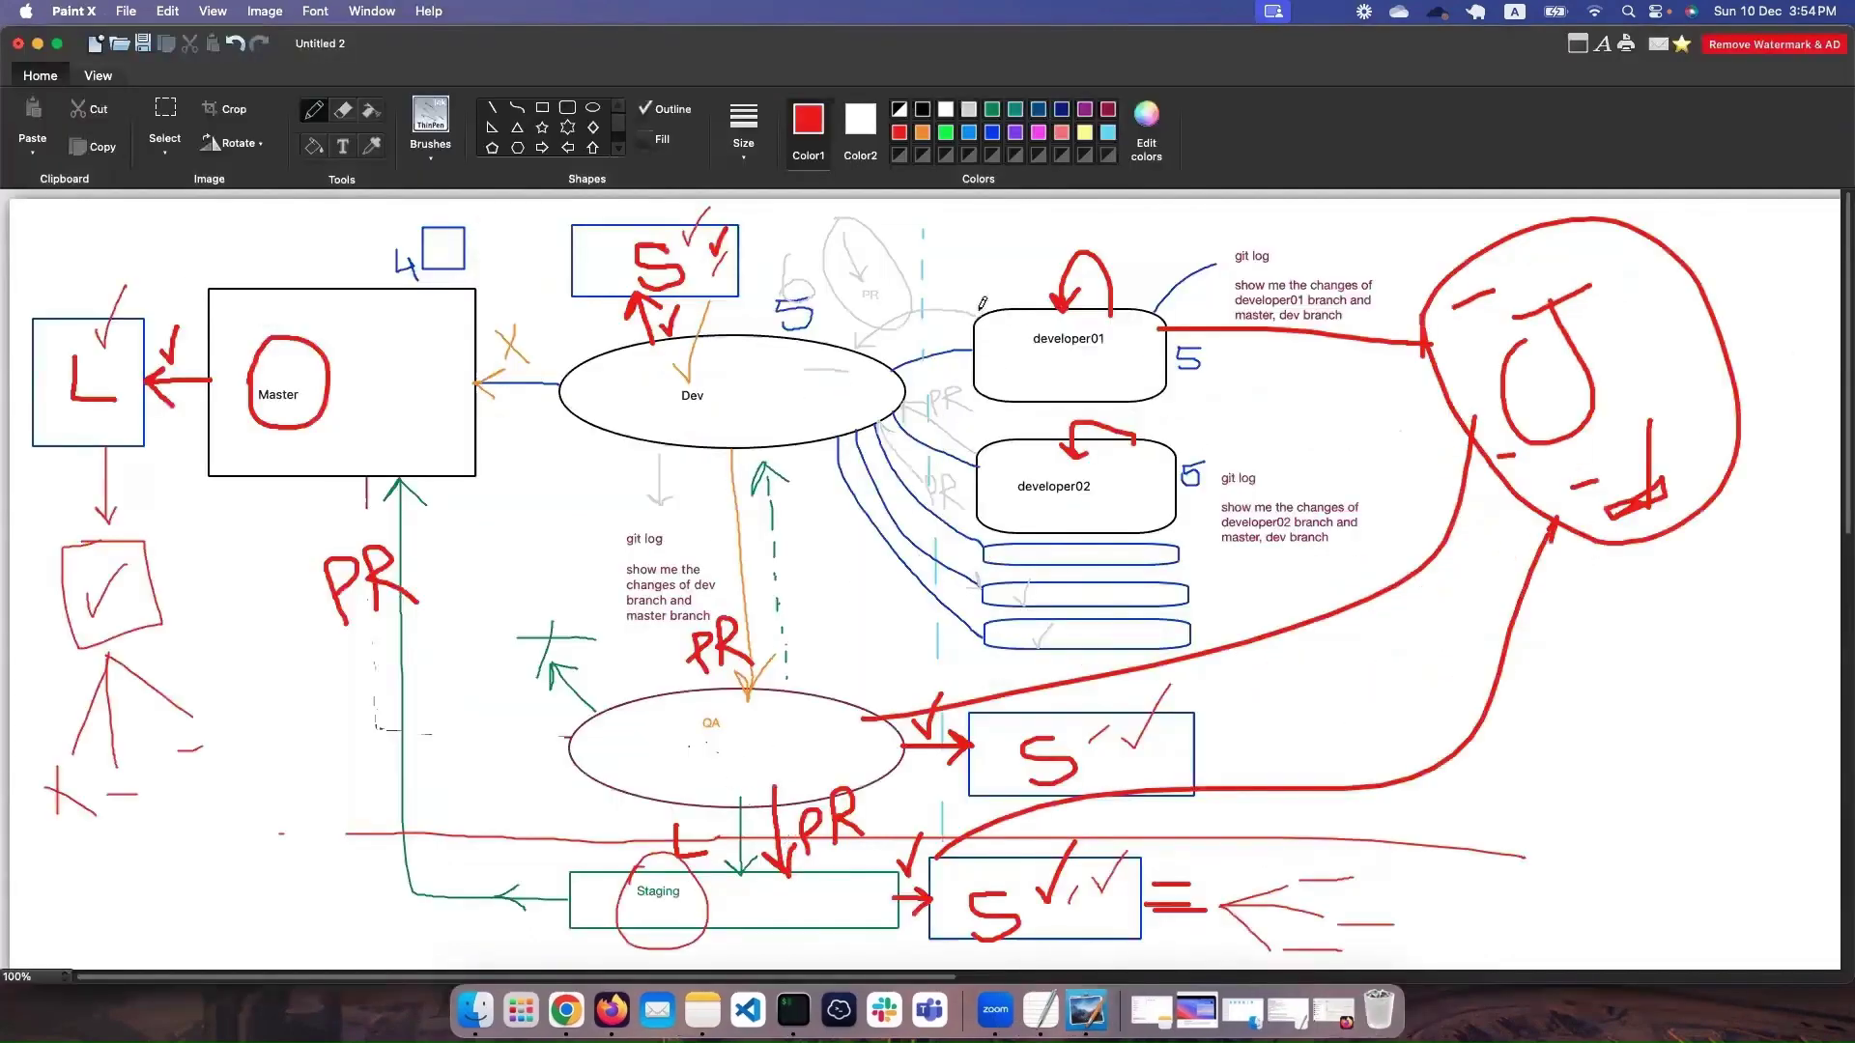
mouse_move(982, 305)
mouse_down()
mouse_move(903, 290)
mouse_move(854, 337)
mouse_up()
mouse_move(1032, 325)
mouse_down()
mouse_move(1024, 343)
mouse_move(1121, 343)
mouse_move(1058, 320)
mouse_move(1029, 333)
mouse_up()
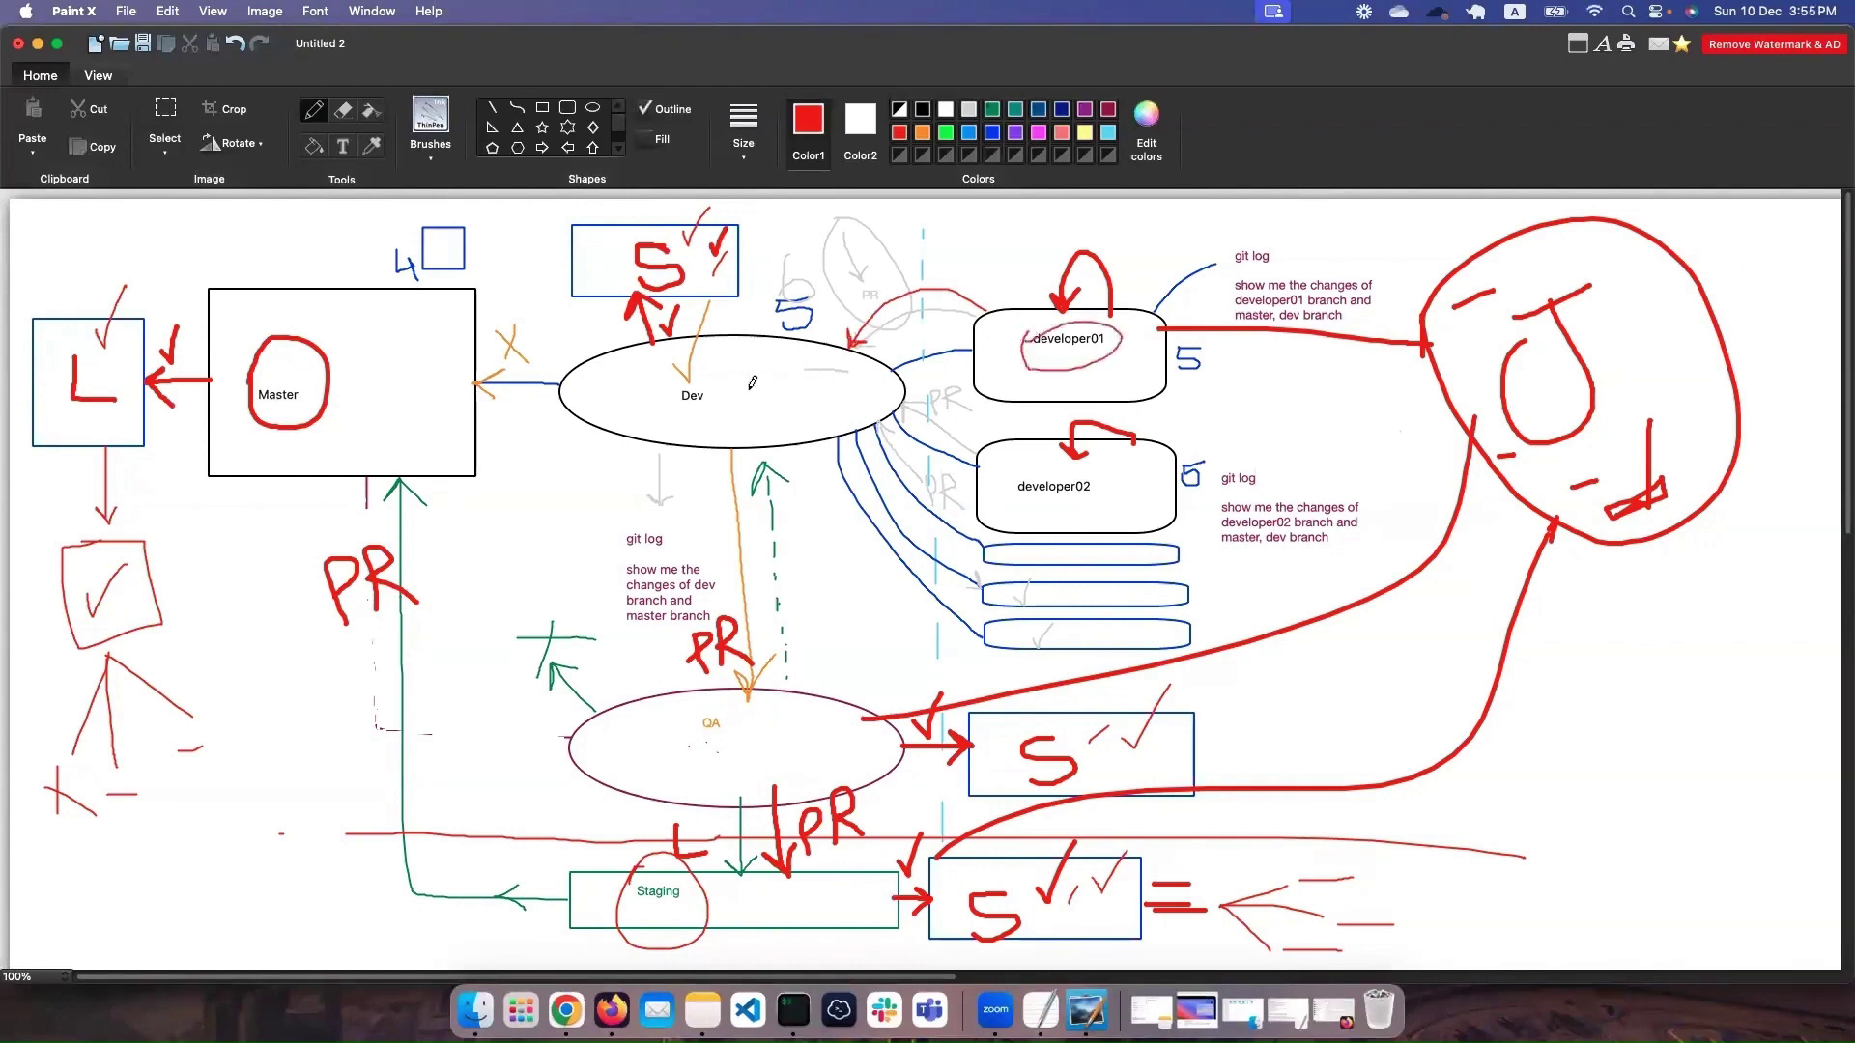
Switch back to Google Chrome and compare the file lists of the dev and dev01 branches.
click(566, 1010)
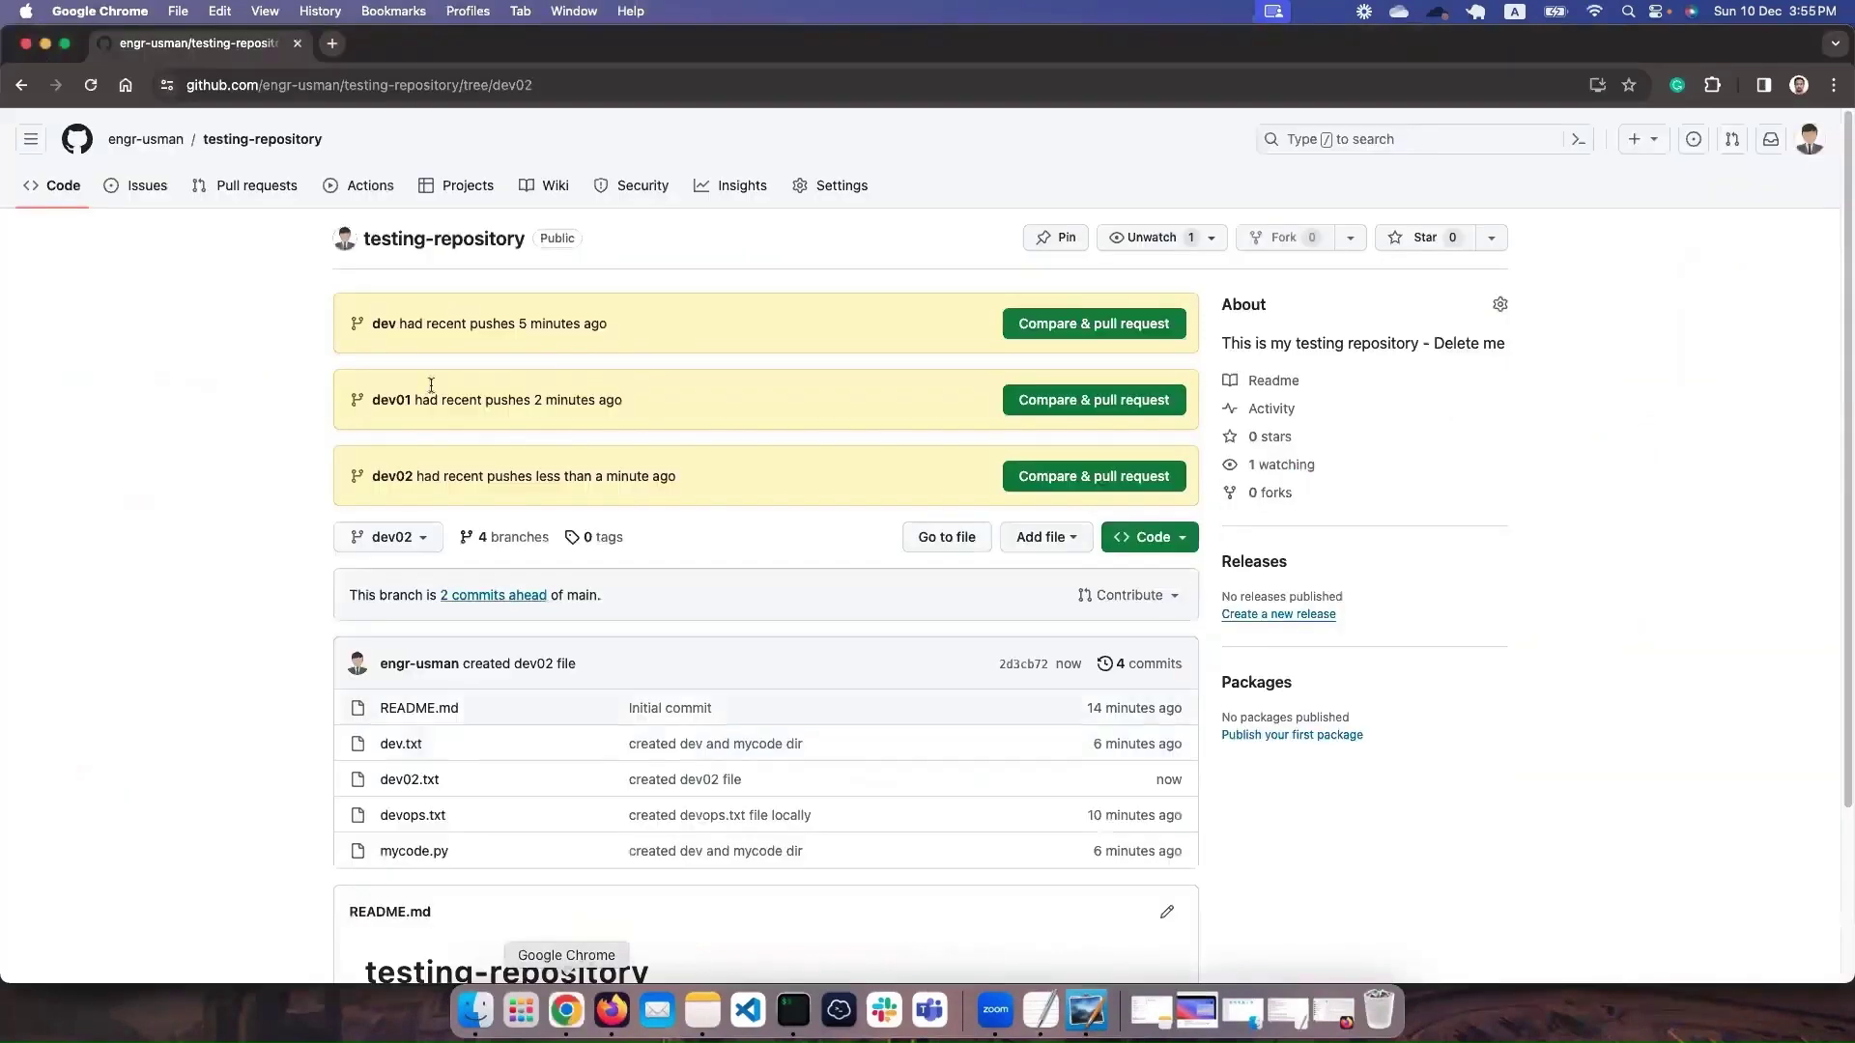
click(392, 541)
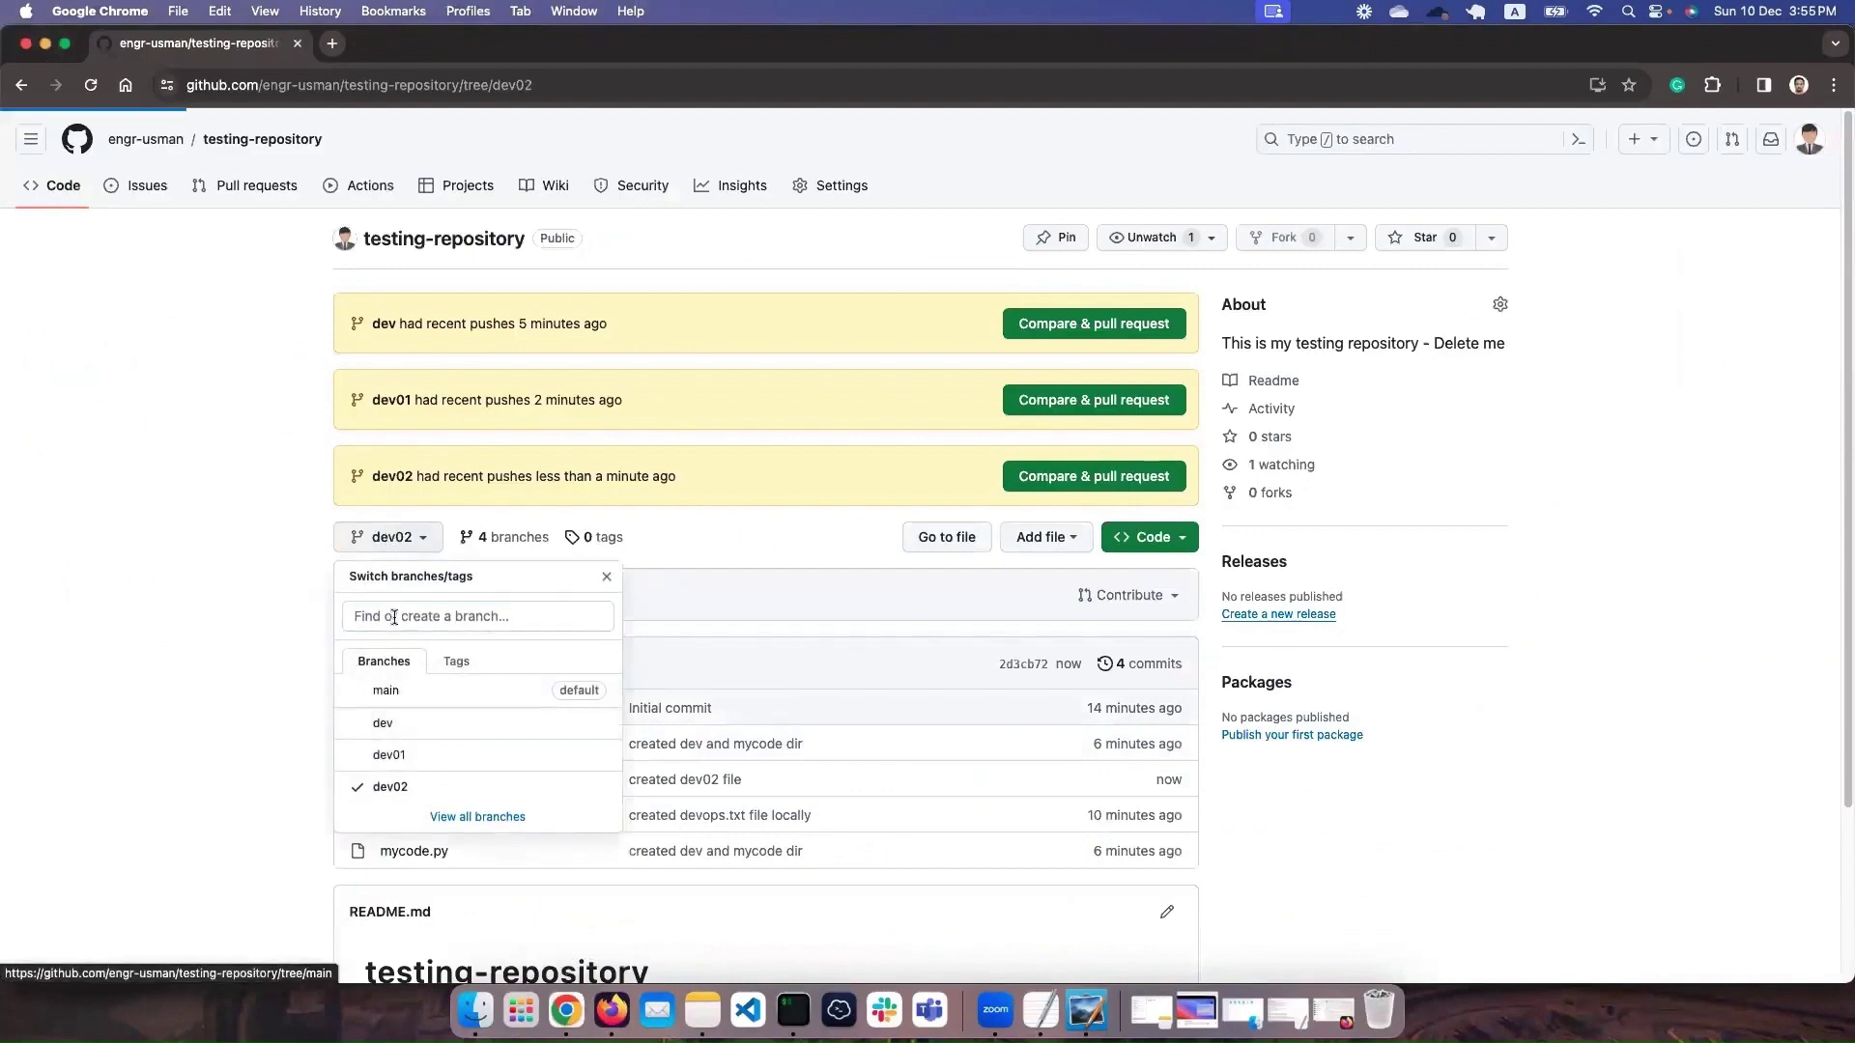
click(383, 722)
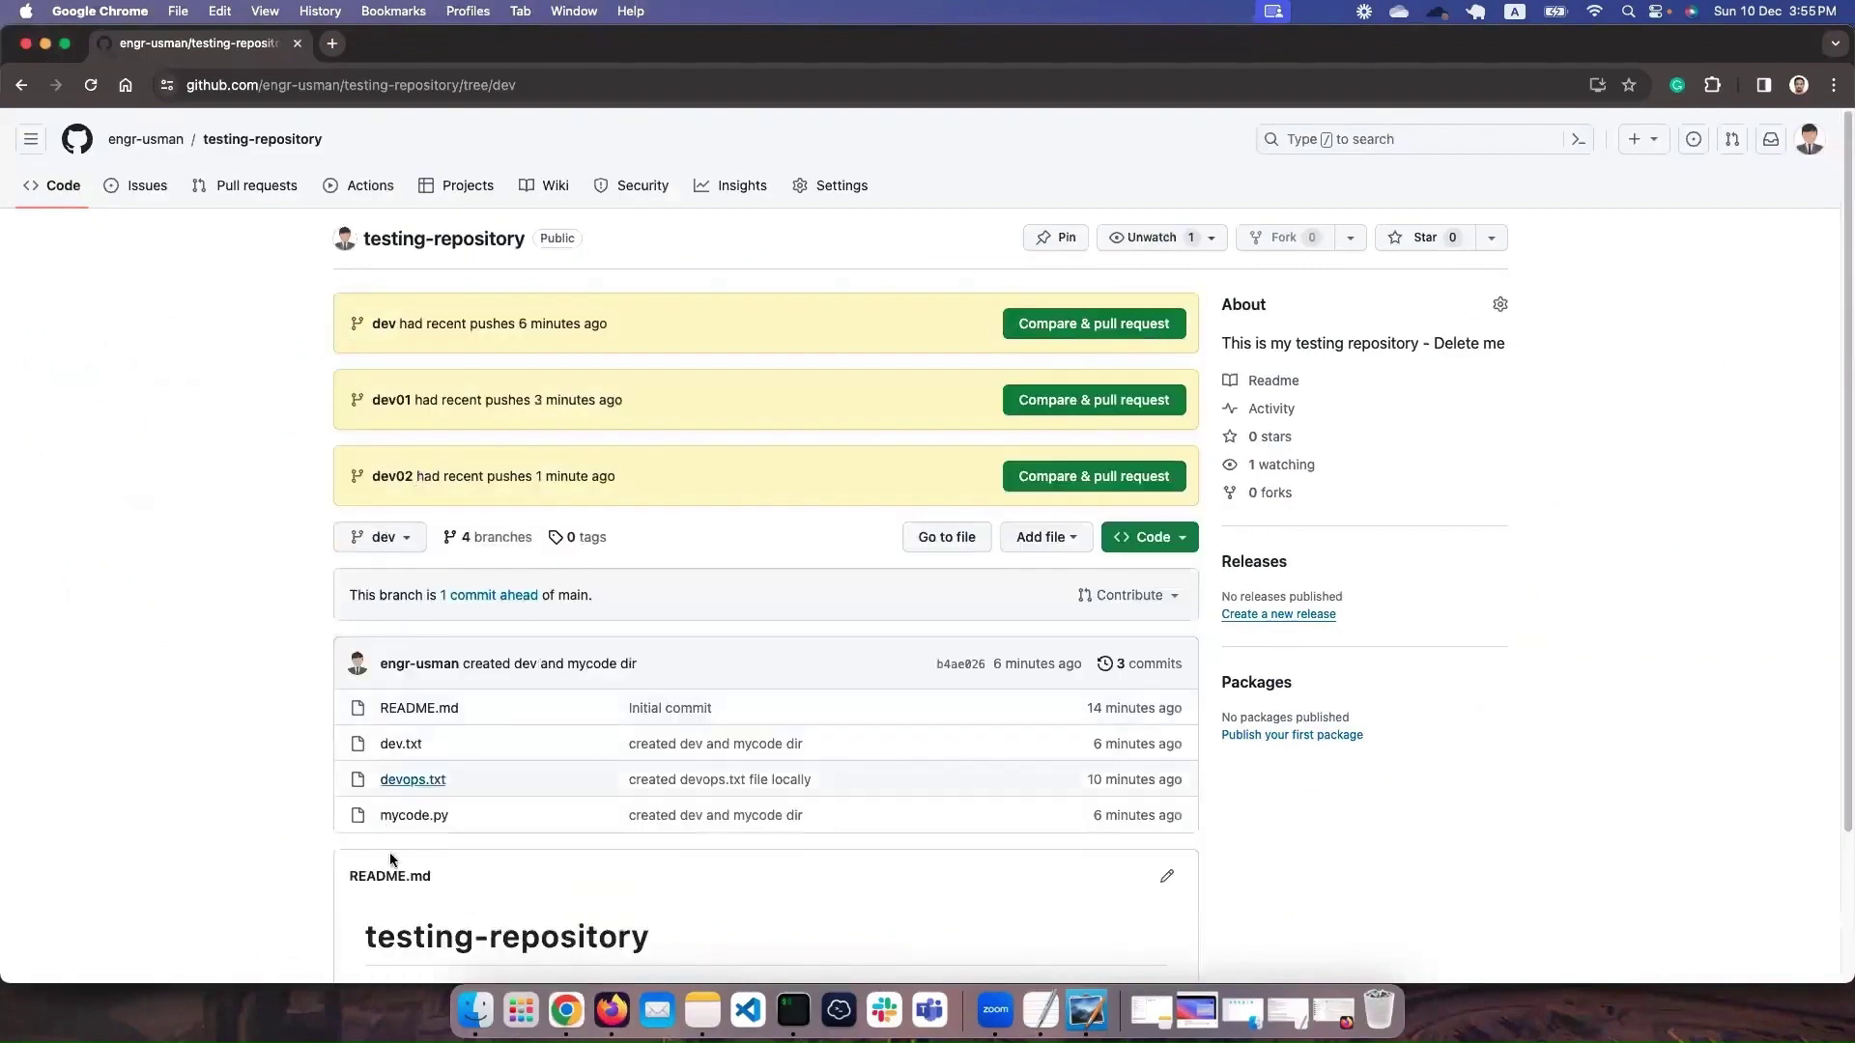
click(401, 541)
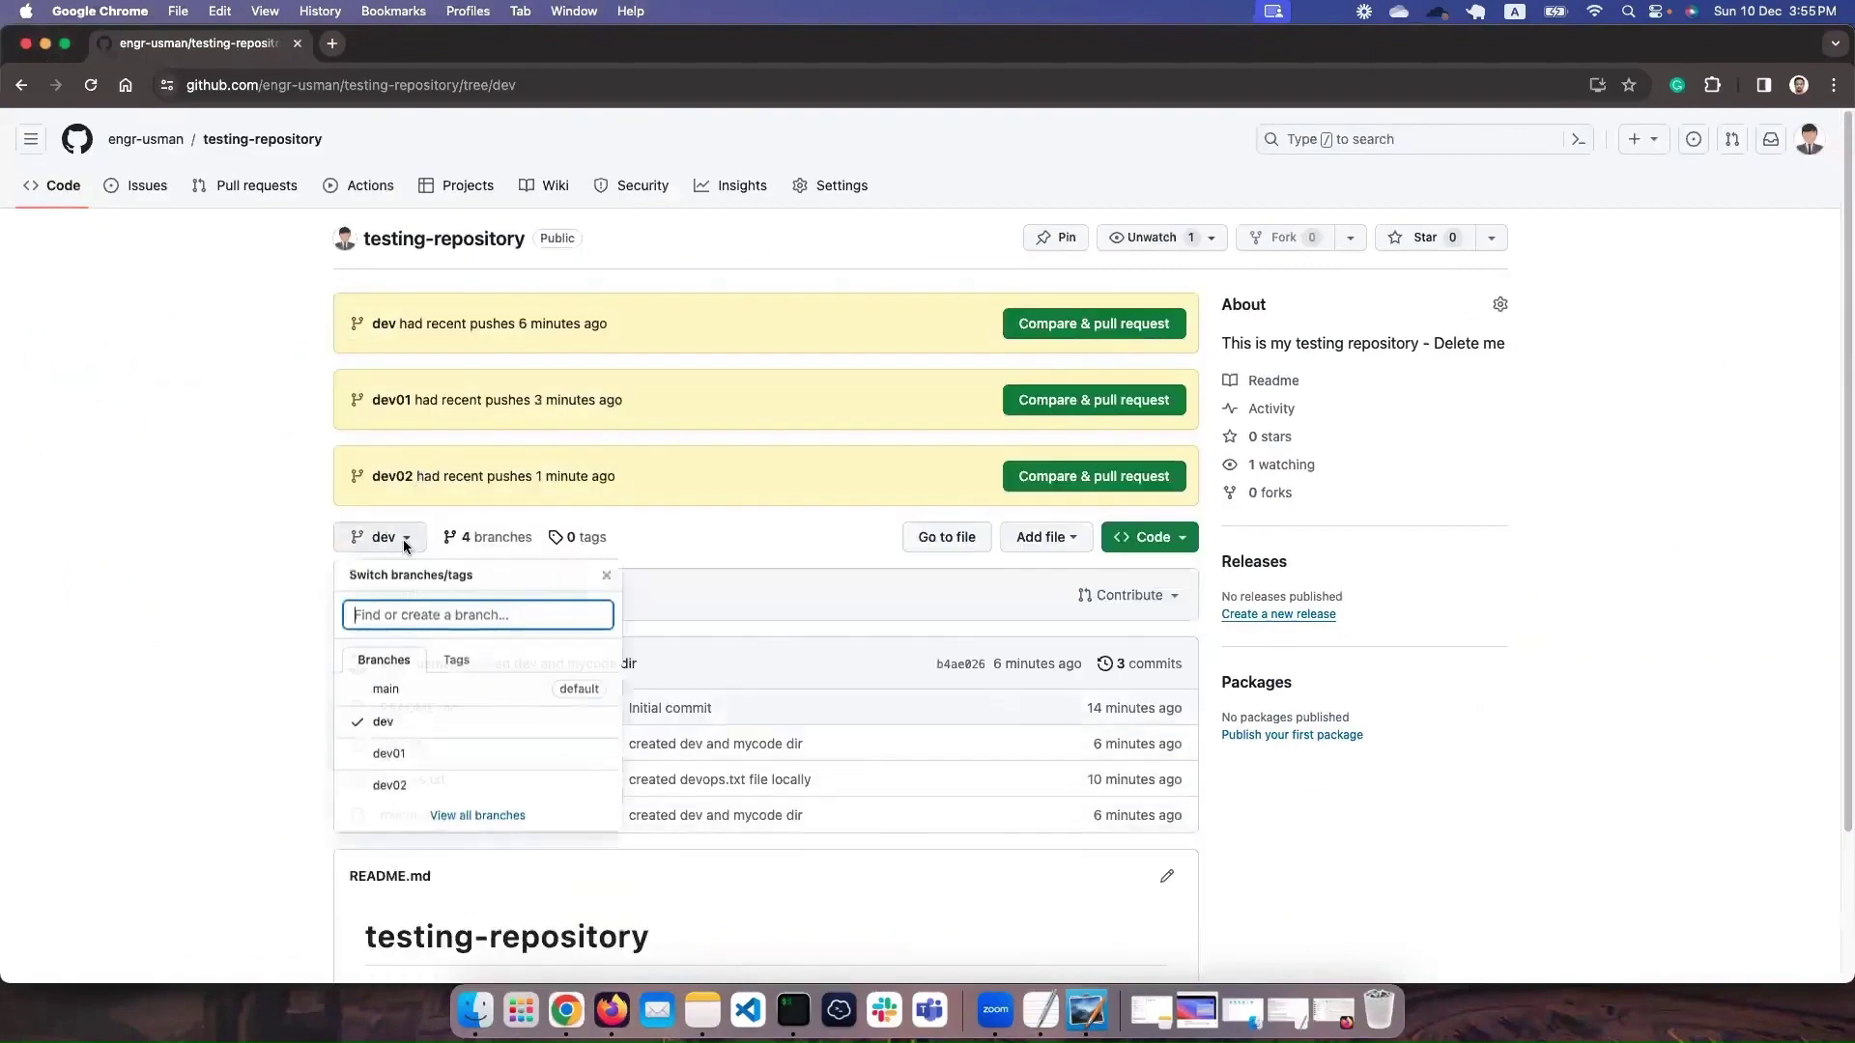
click(390, 754)
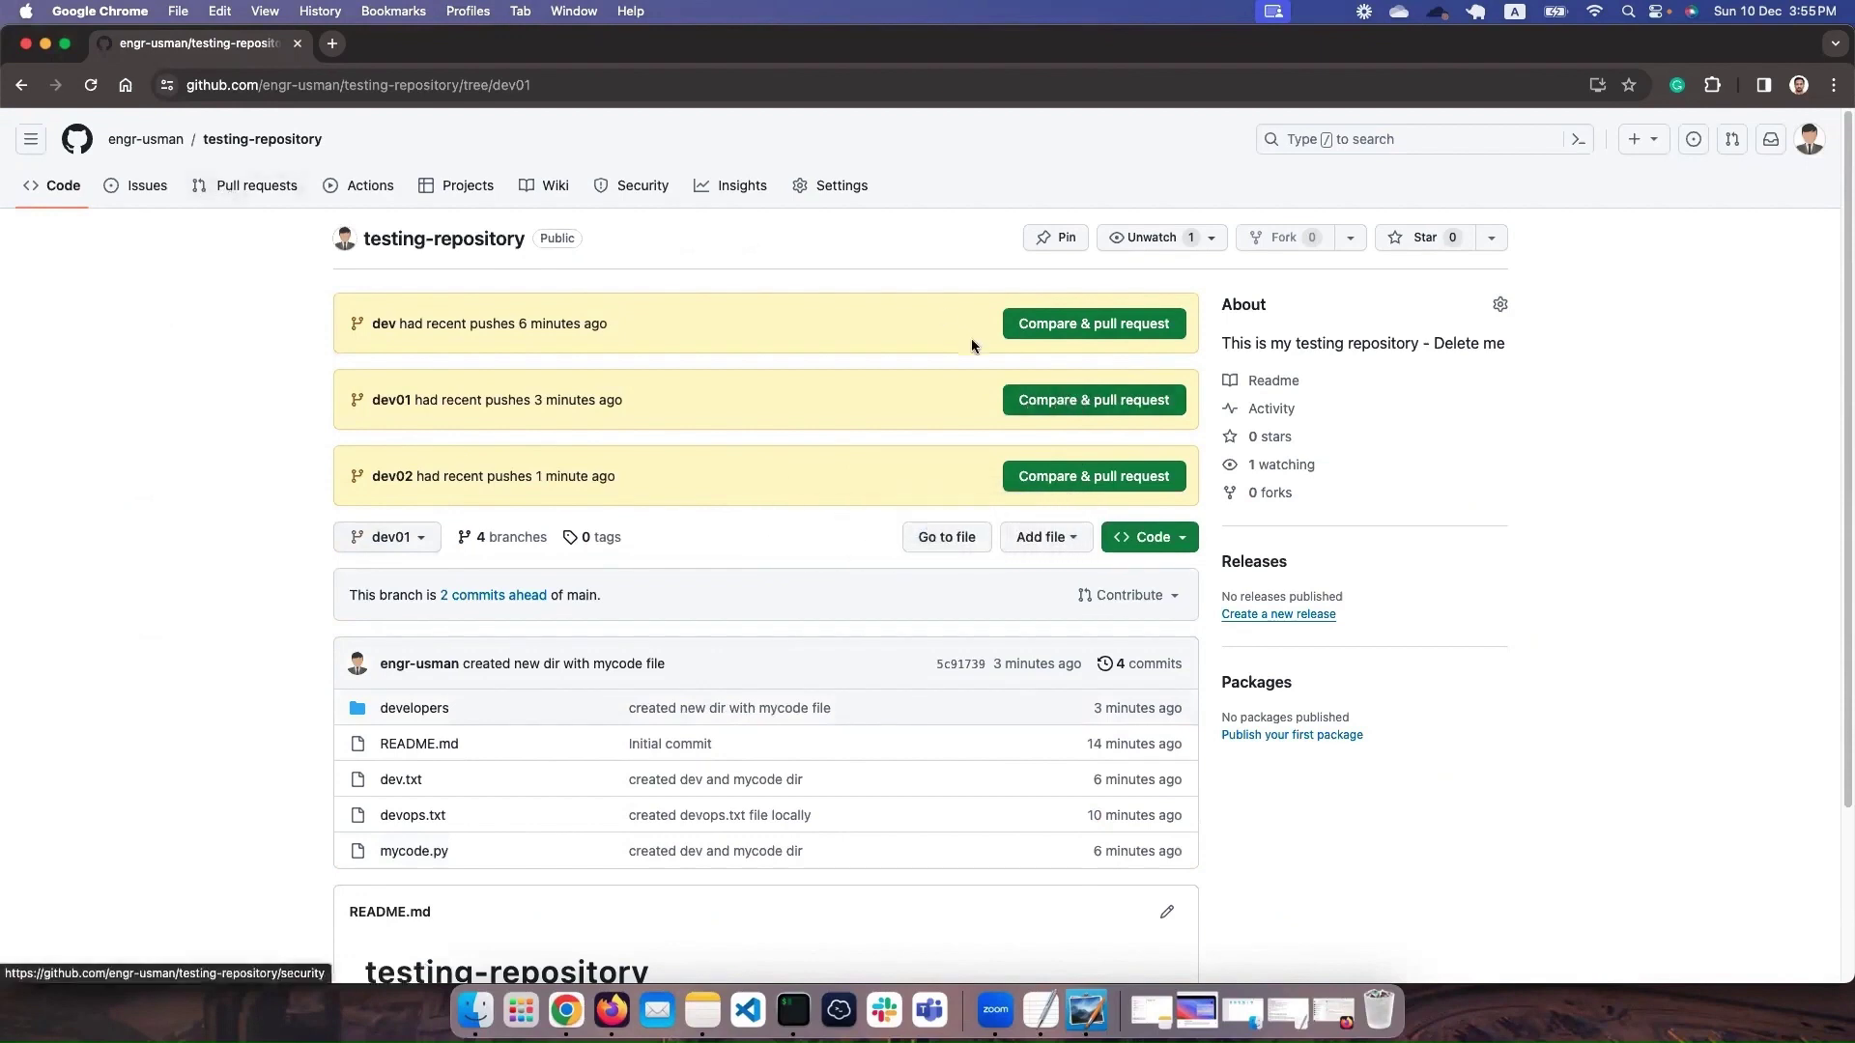
Start a new pull request with dev as the base branch and dev01 as the compare branch.
click(251, 188)
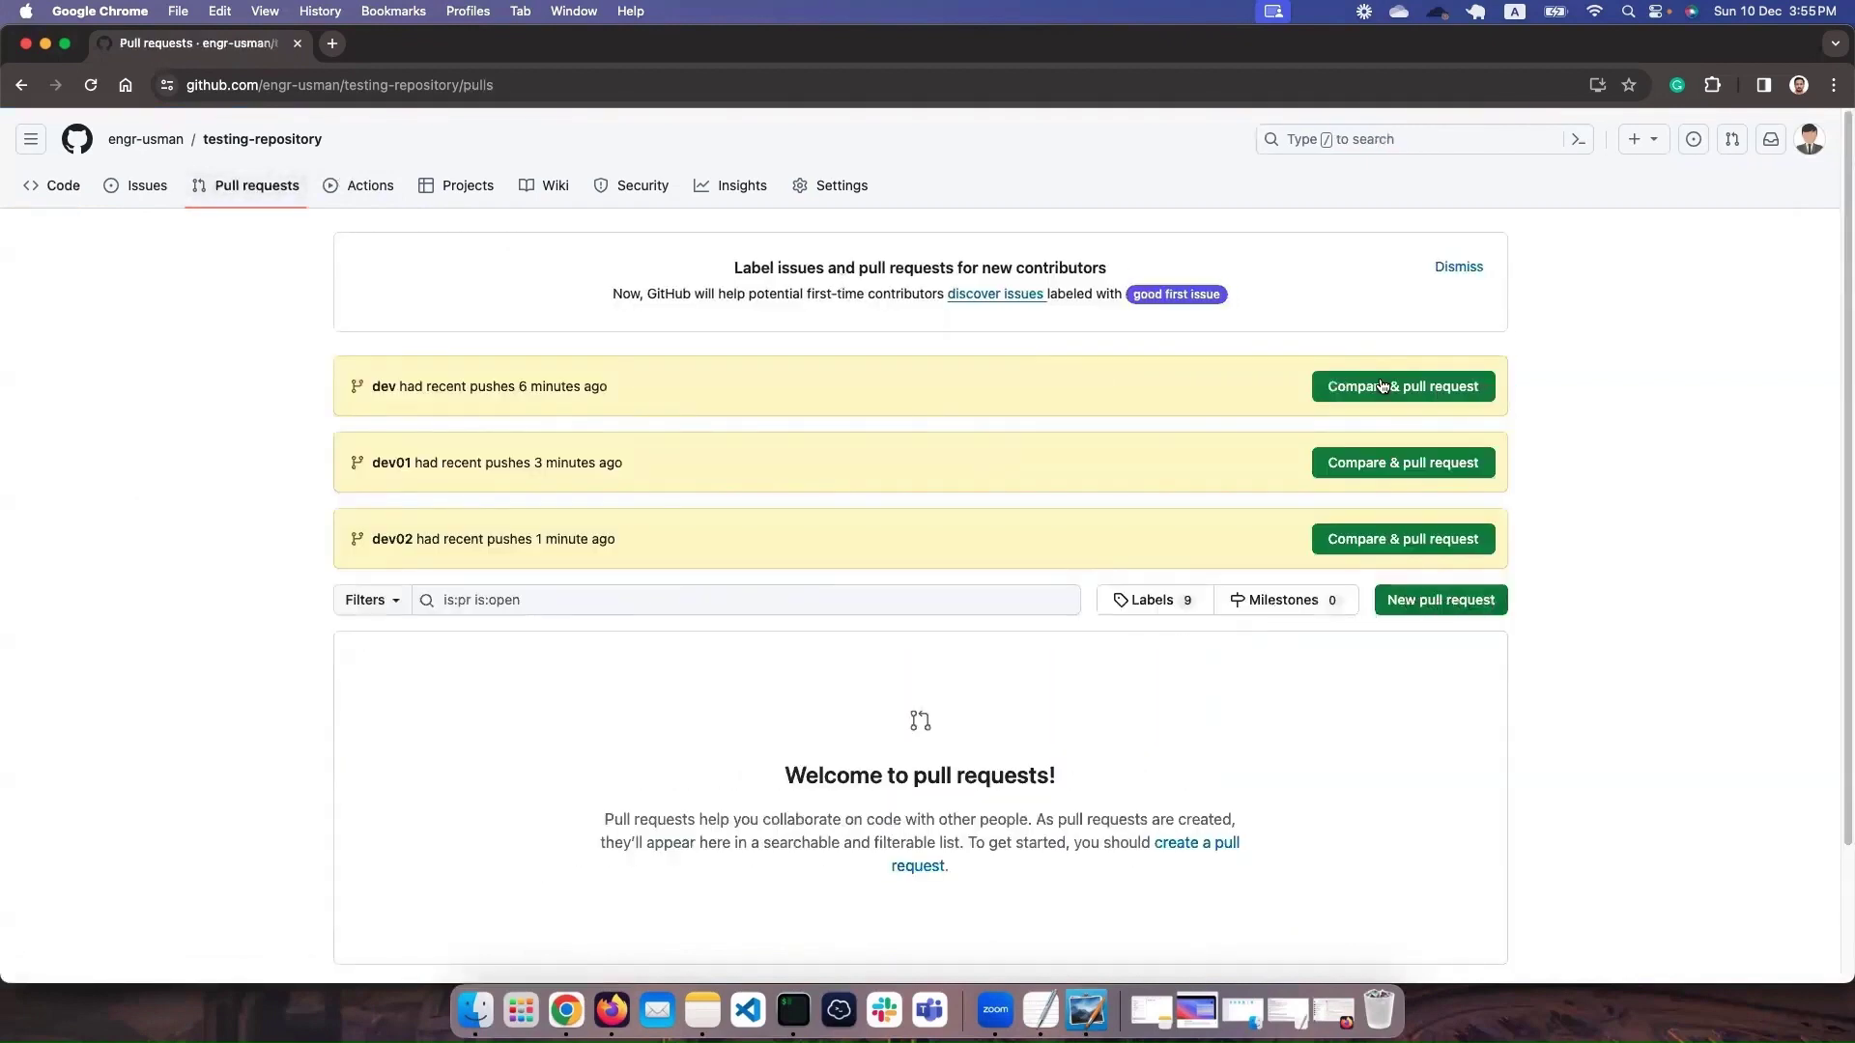
click(1406, 601)
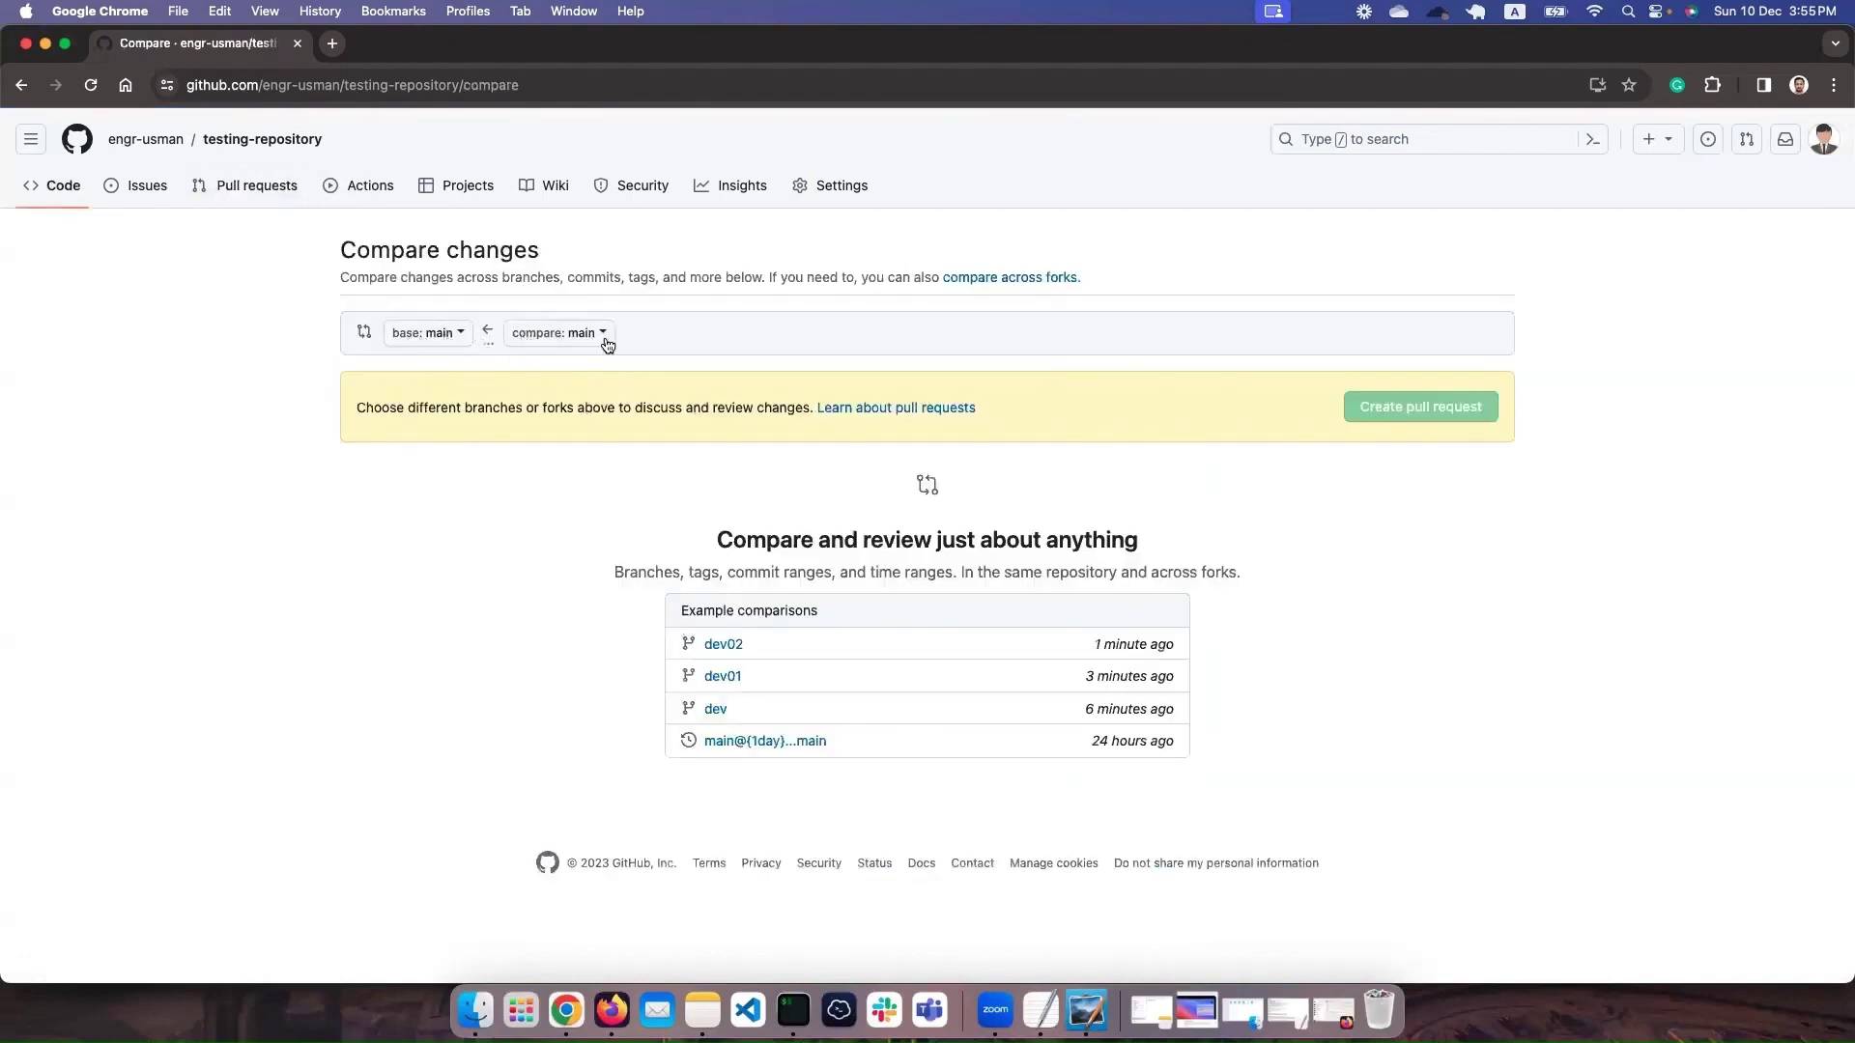
click(600, 335)
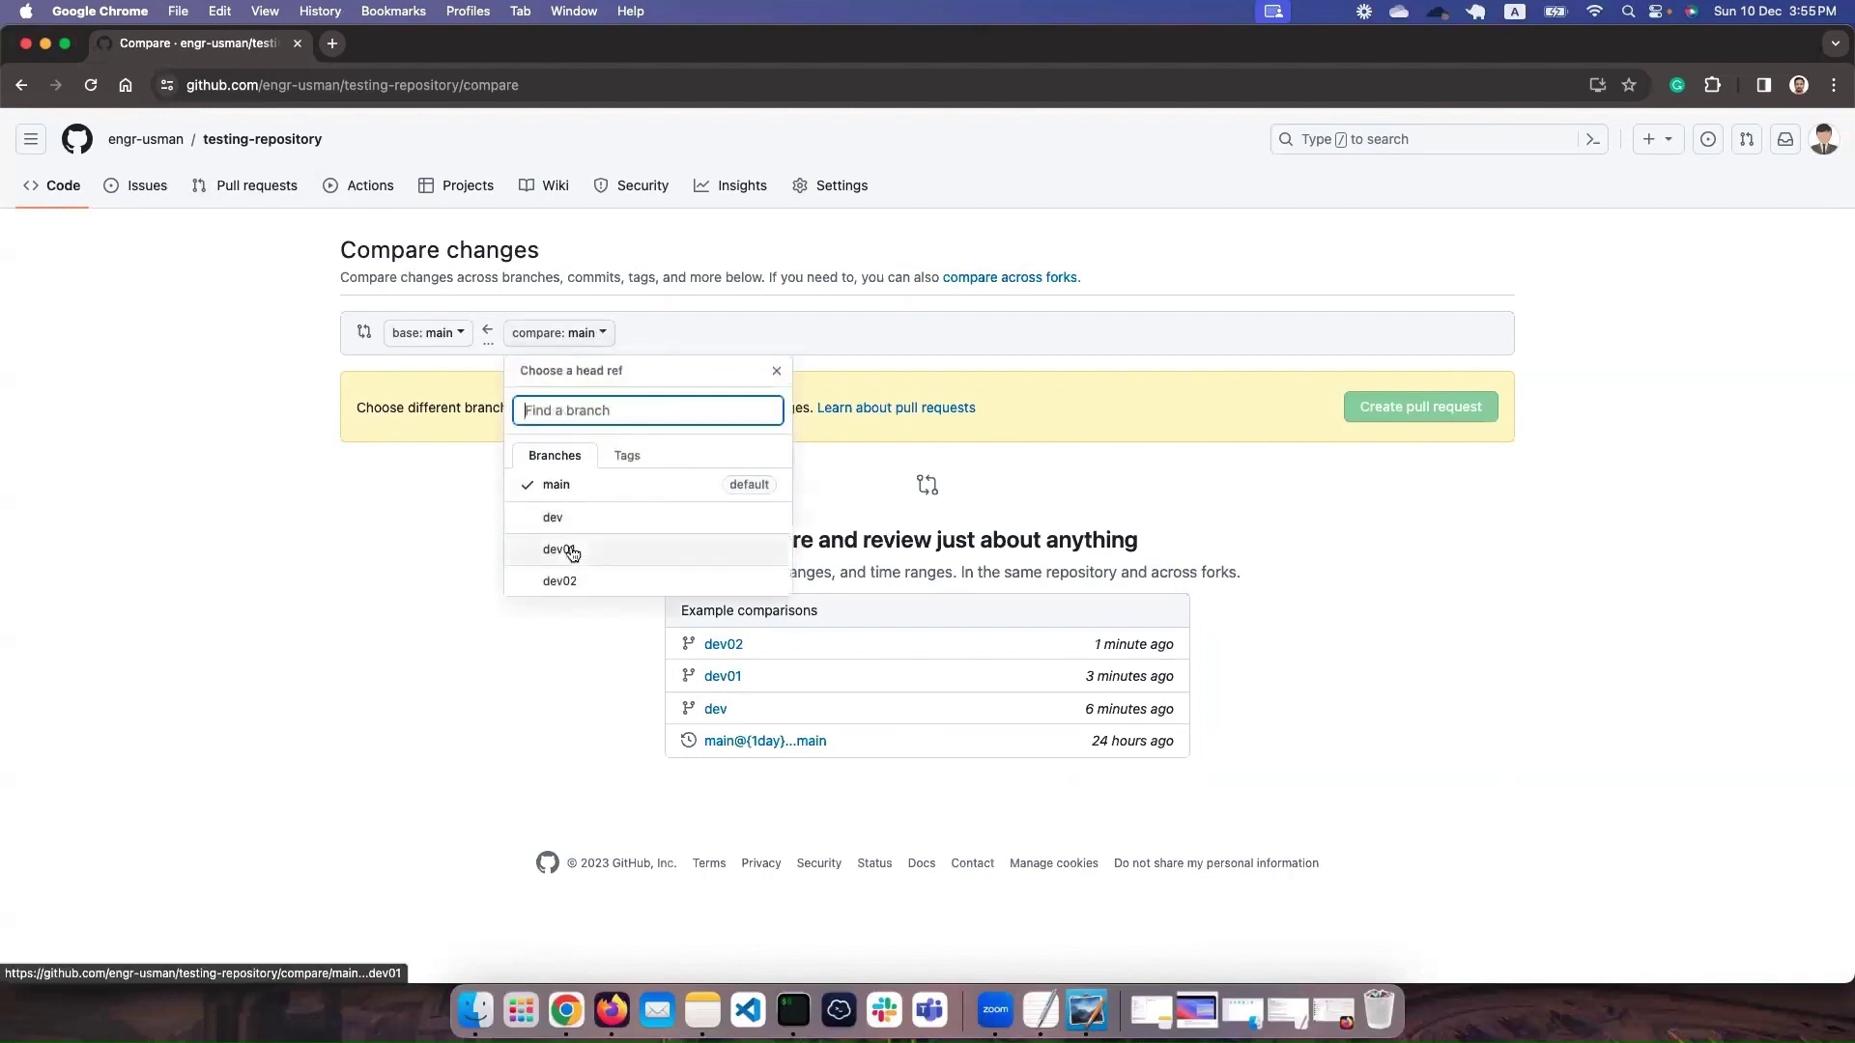
click(572, 553)
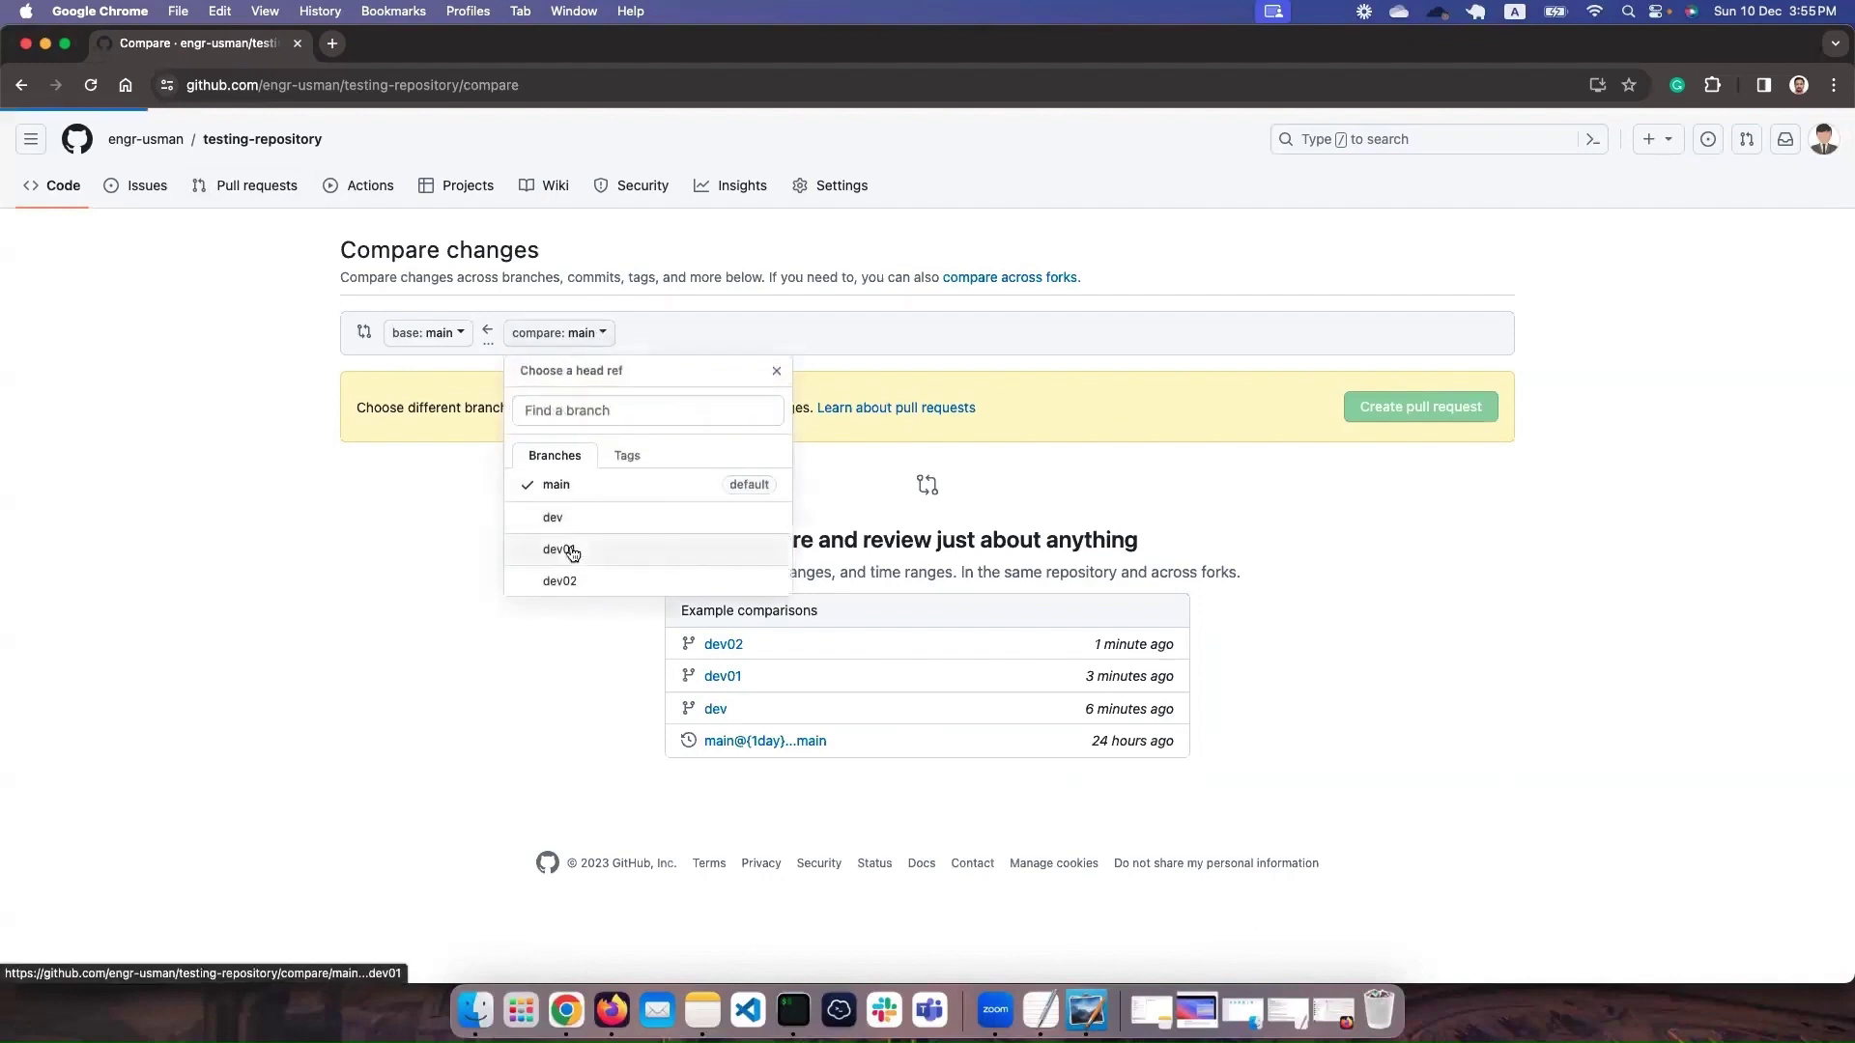
click(454, 332)
click(428, 518)
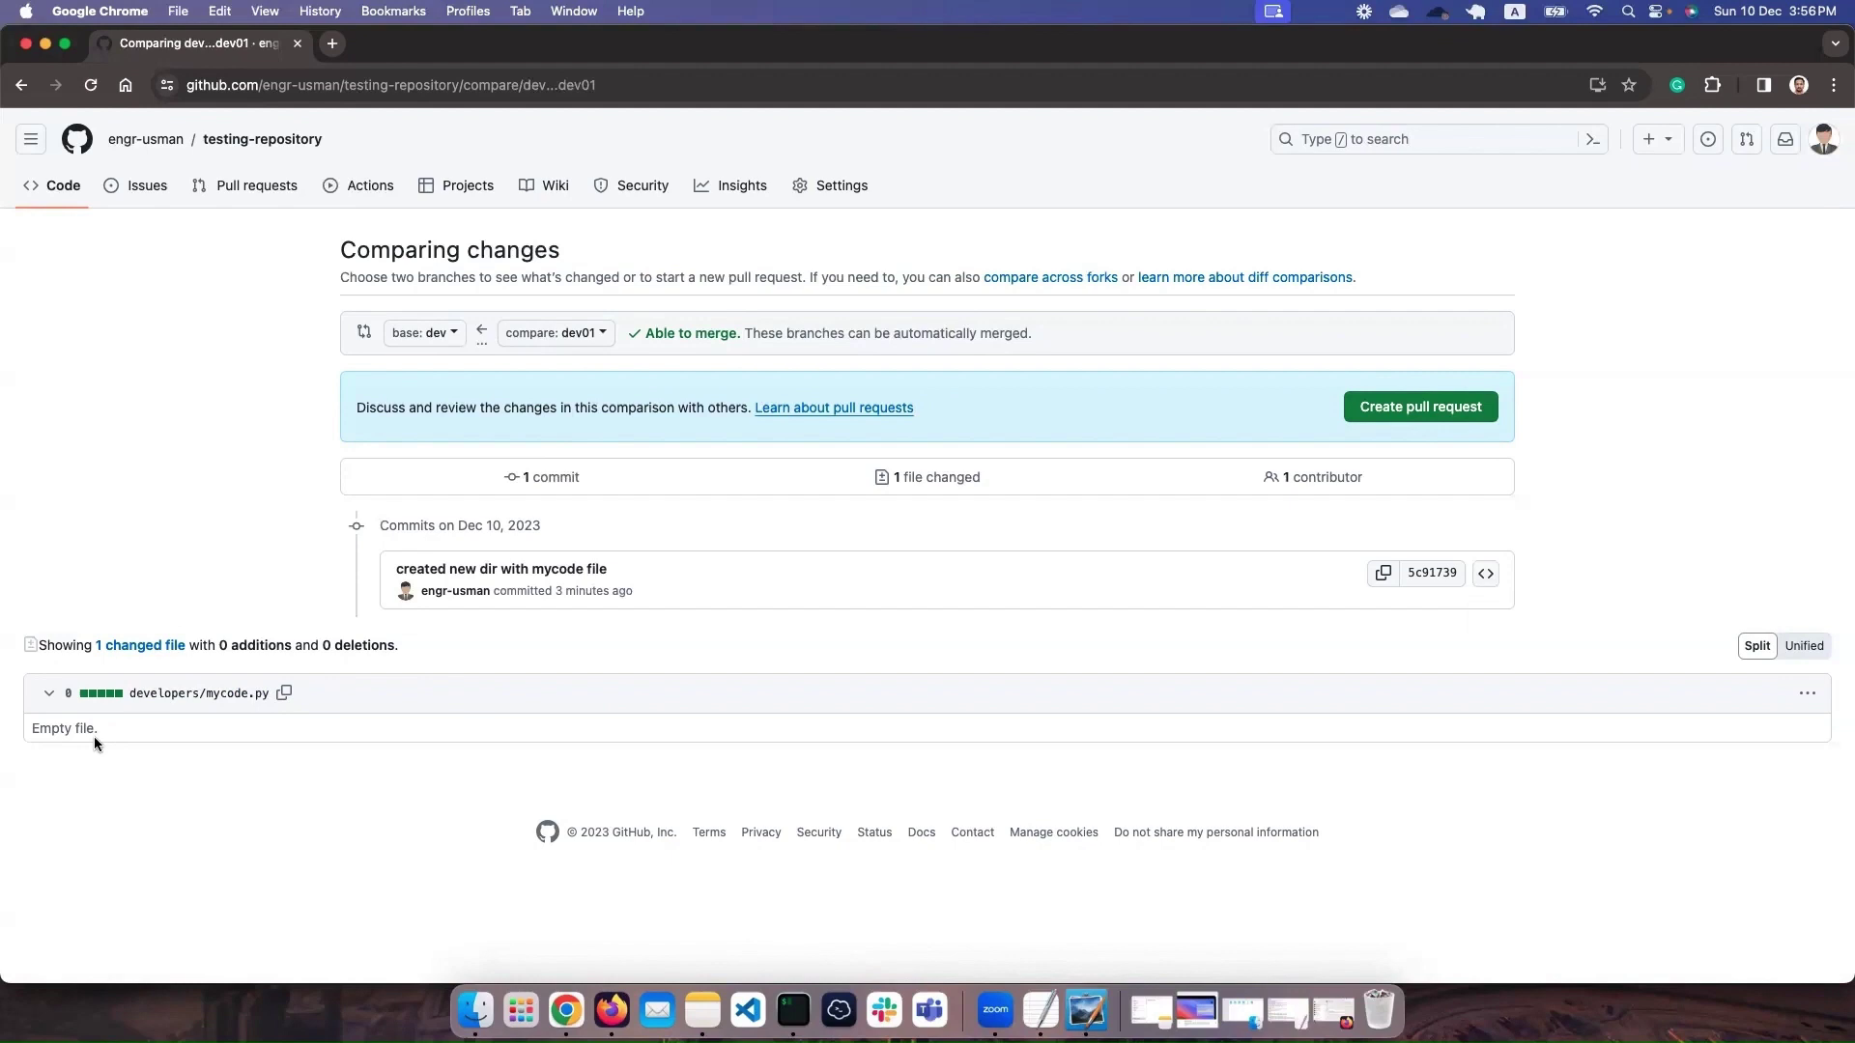
Create the pull request with the description "I have created the developers dir in my code so I need it to merge into the dev branch".
click(1424, 405)
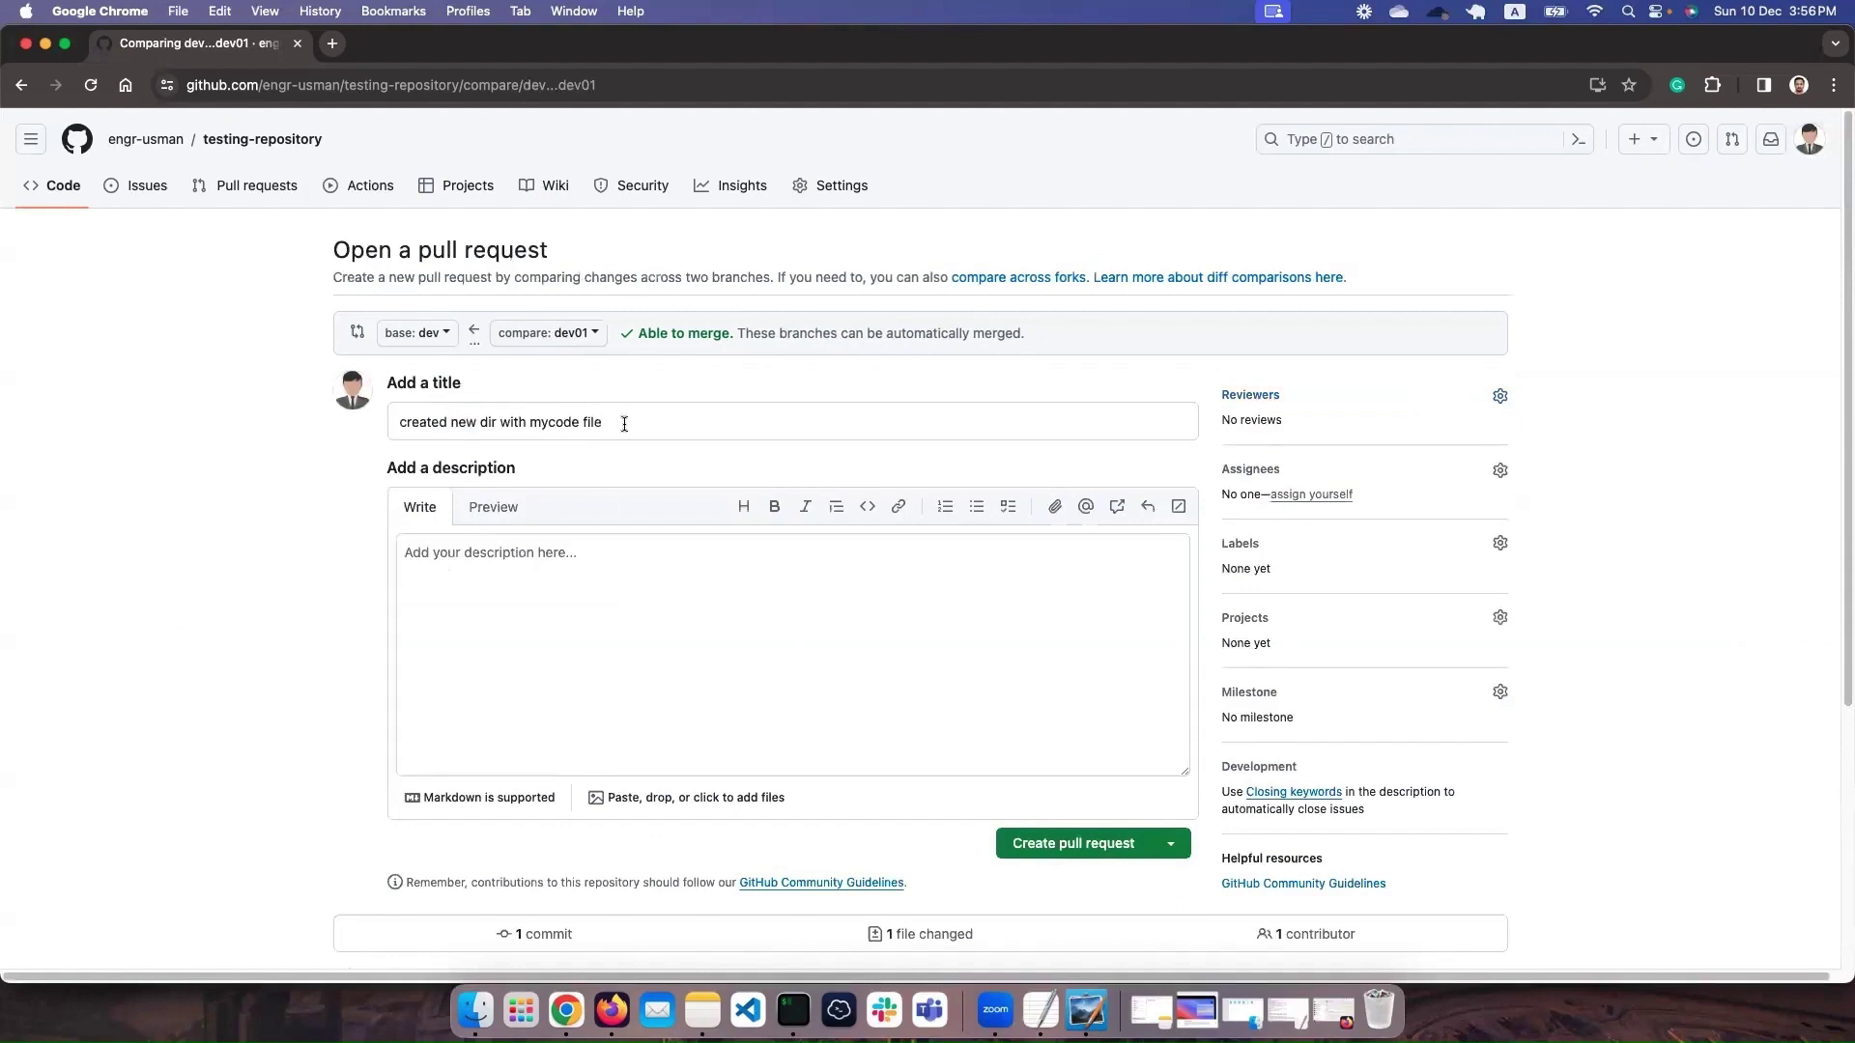
click(624, 423)
click(570, 616)
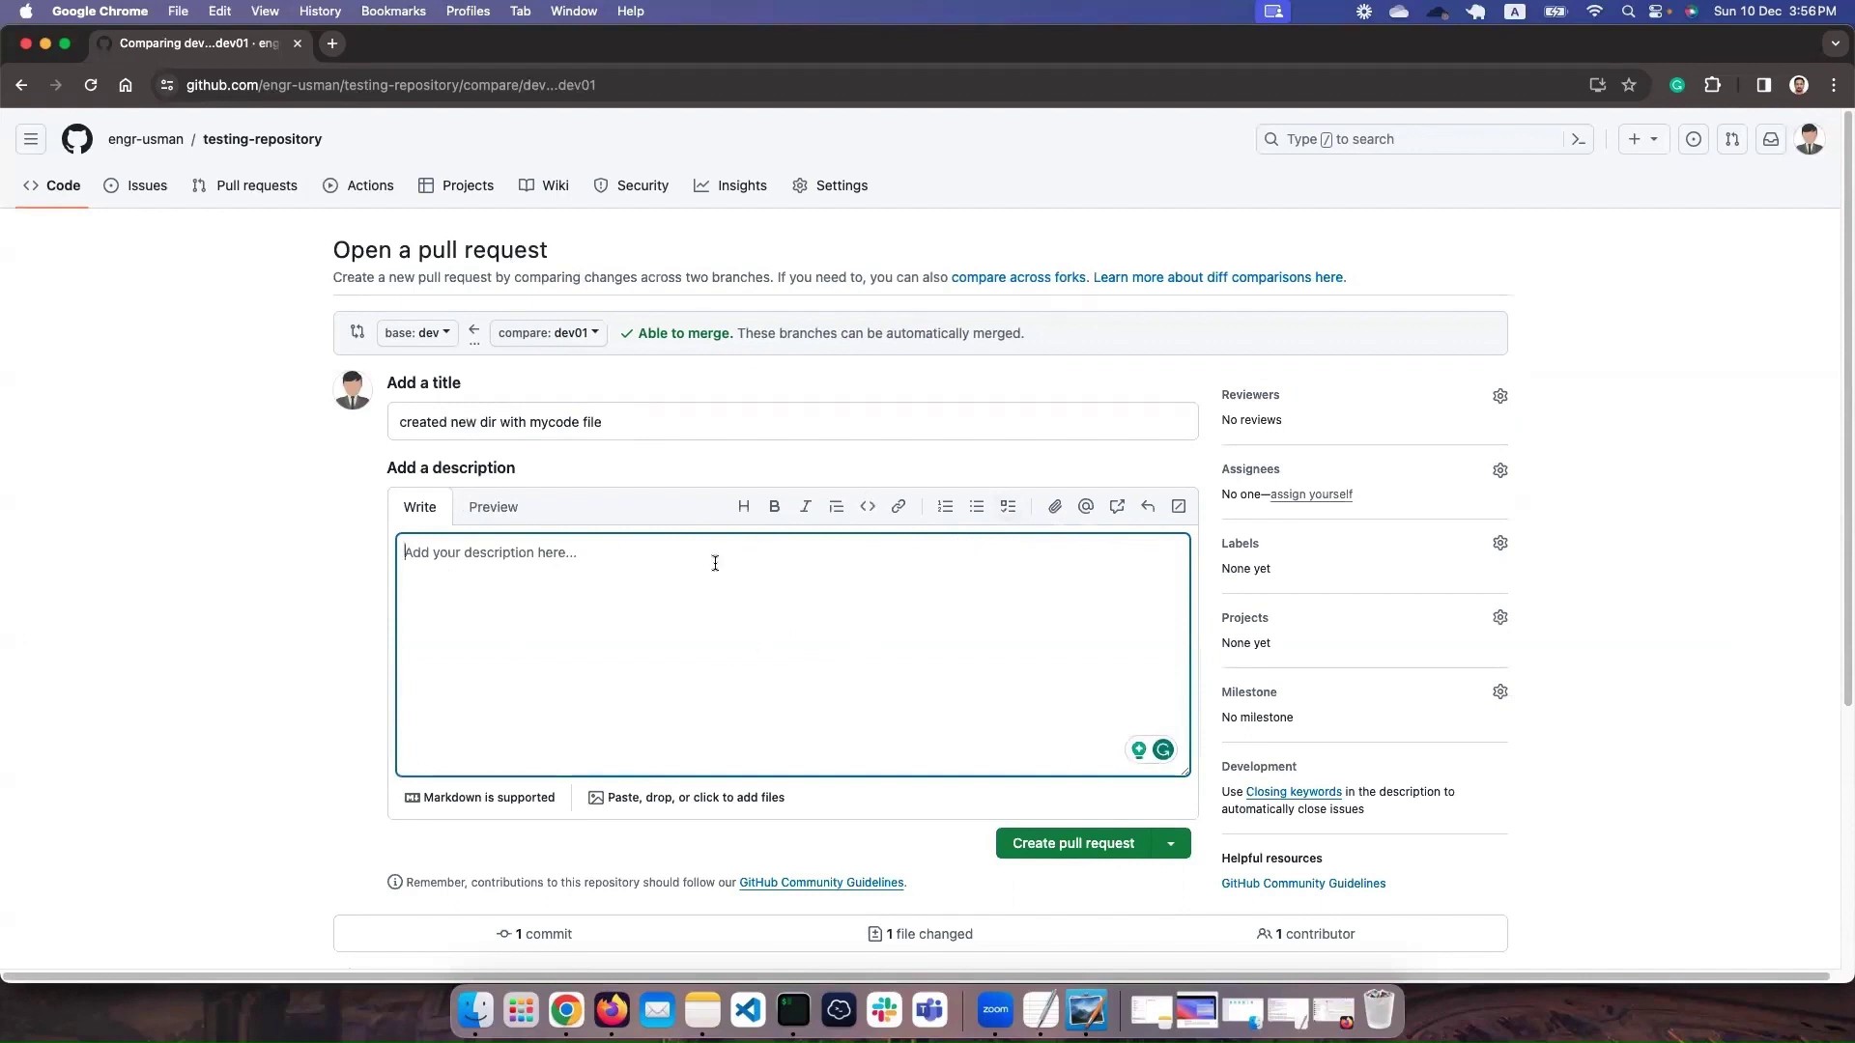
text(I have)
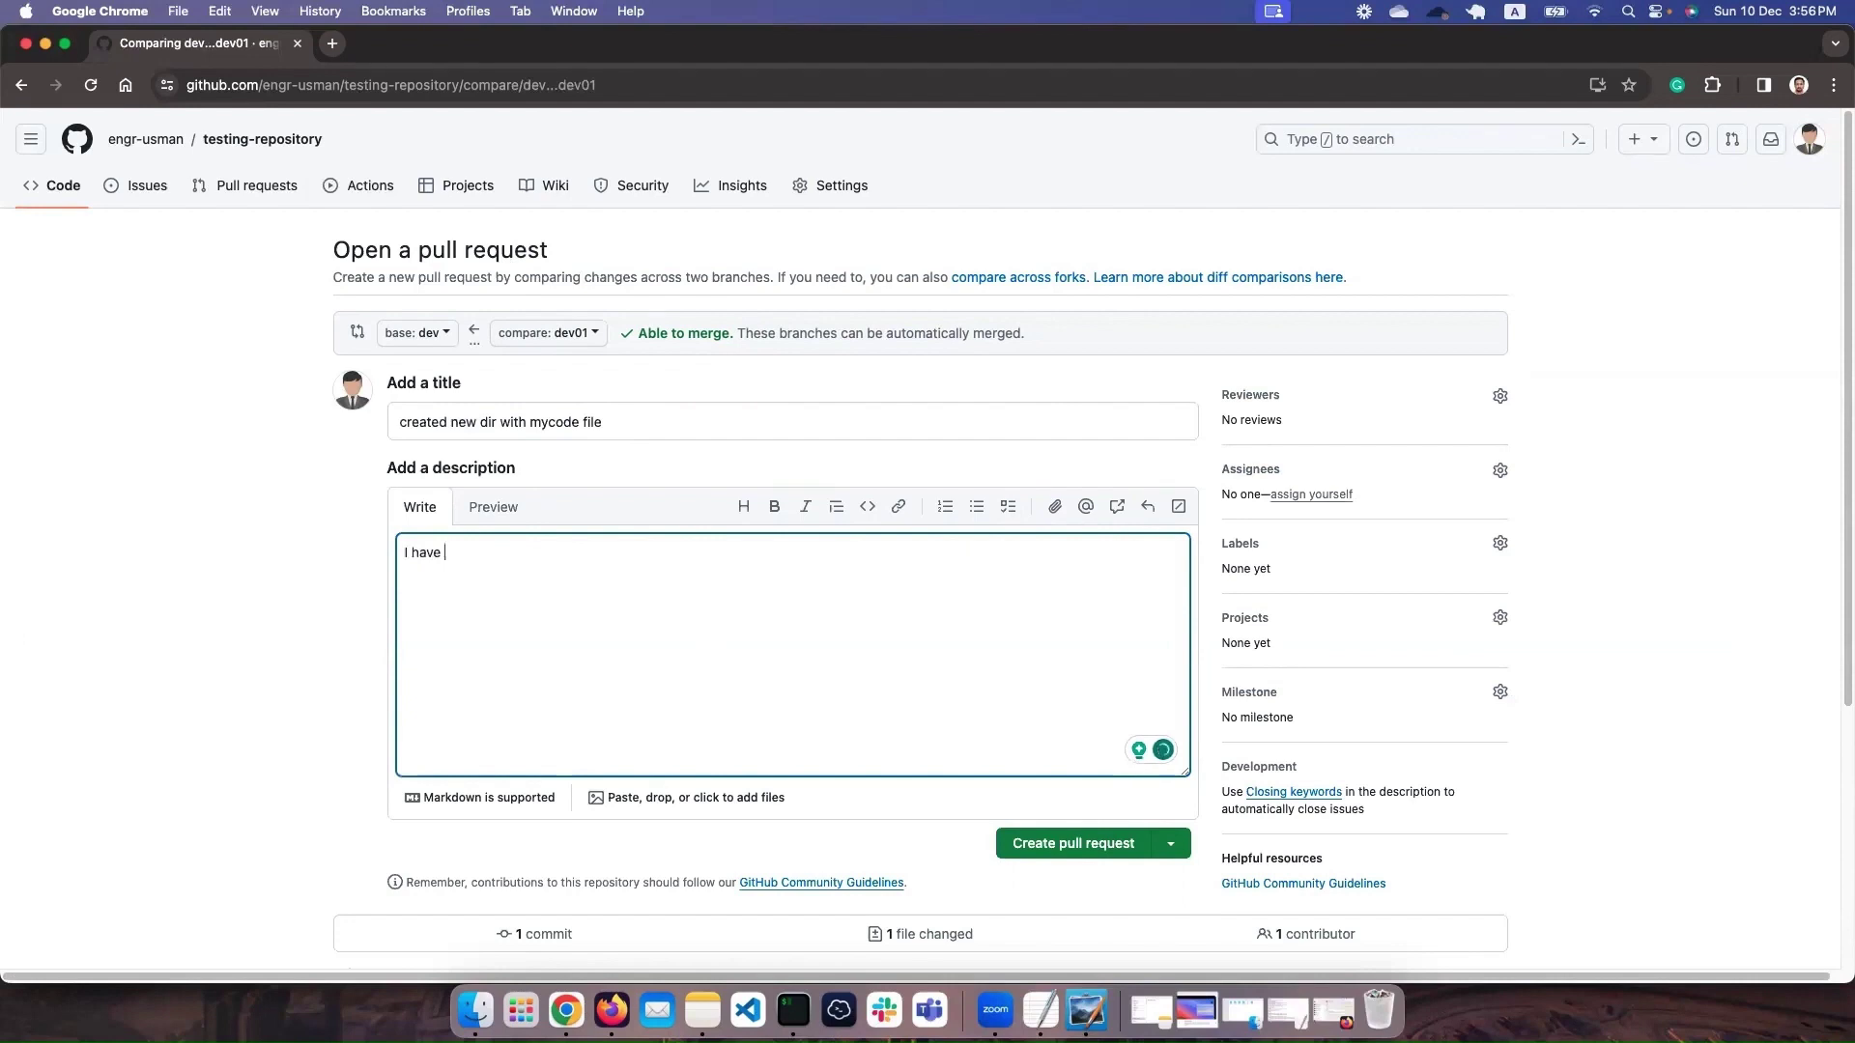
text( created the developers dir)
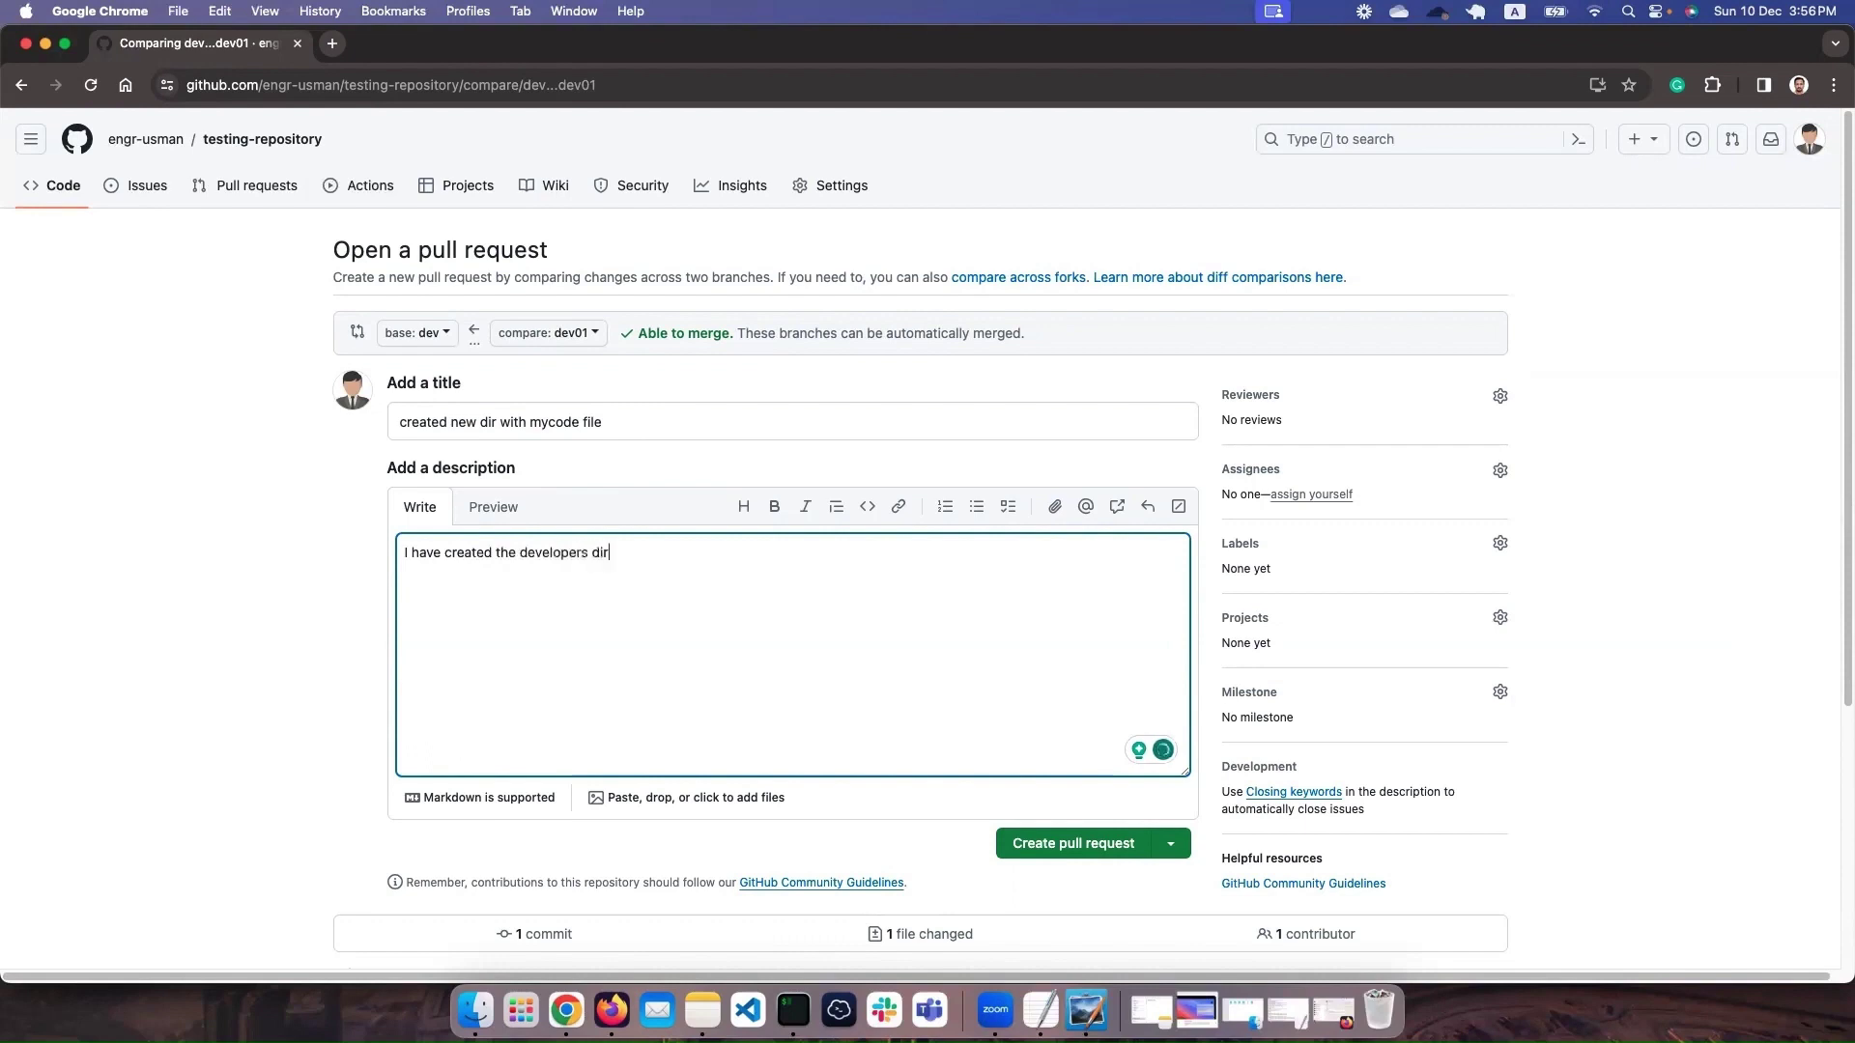
text( in my code so I need it to merge into dev branch)
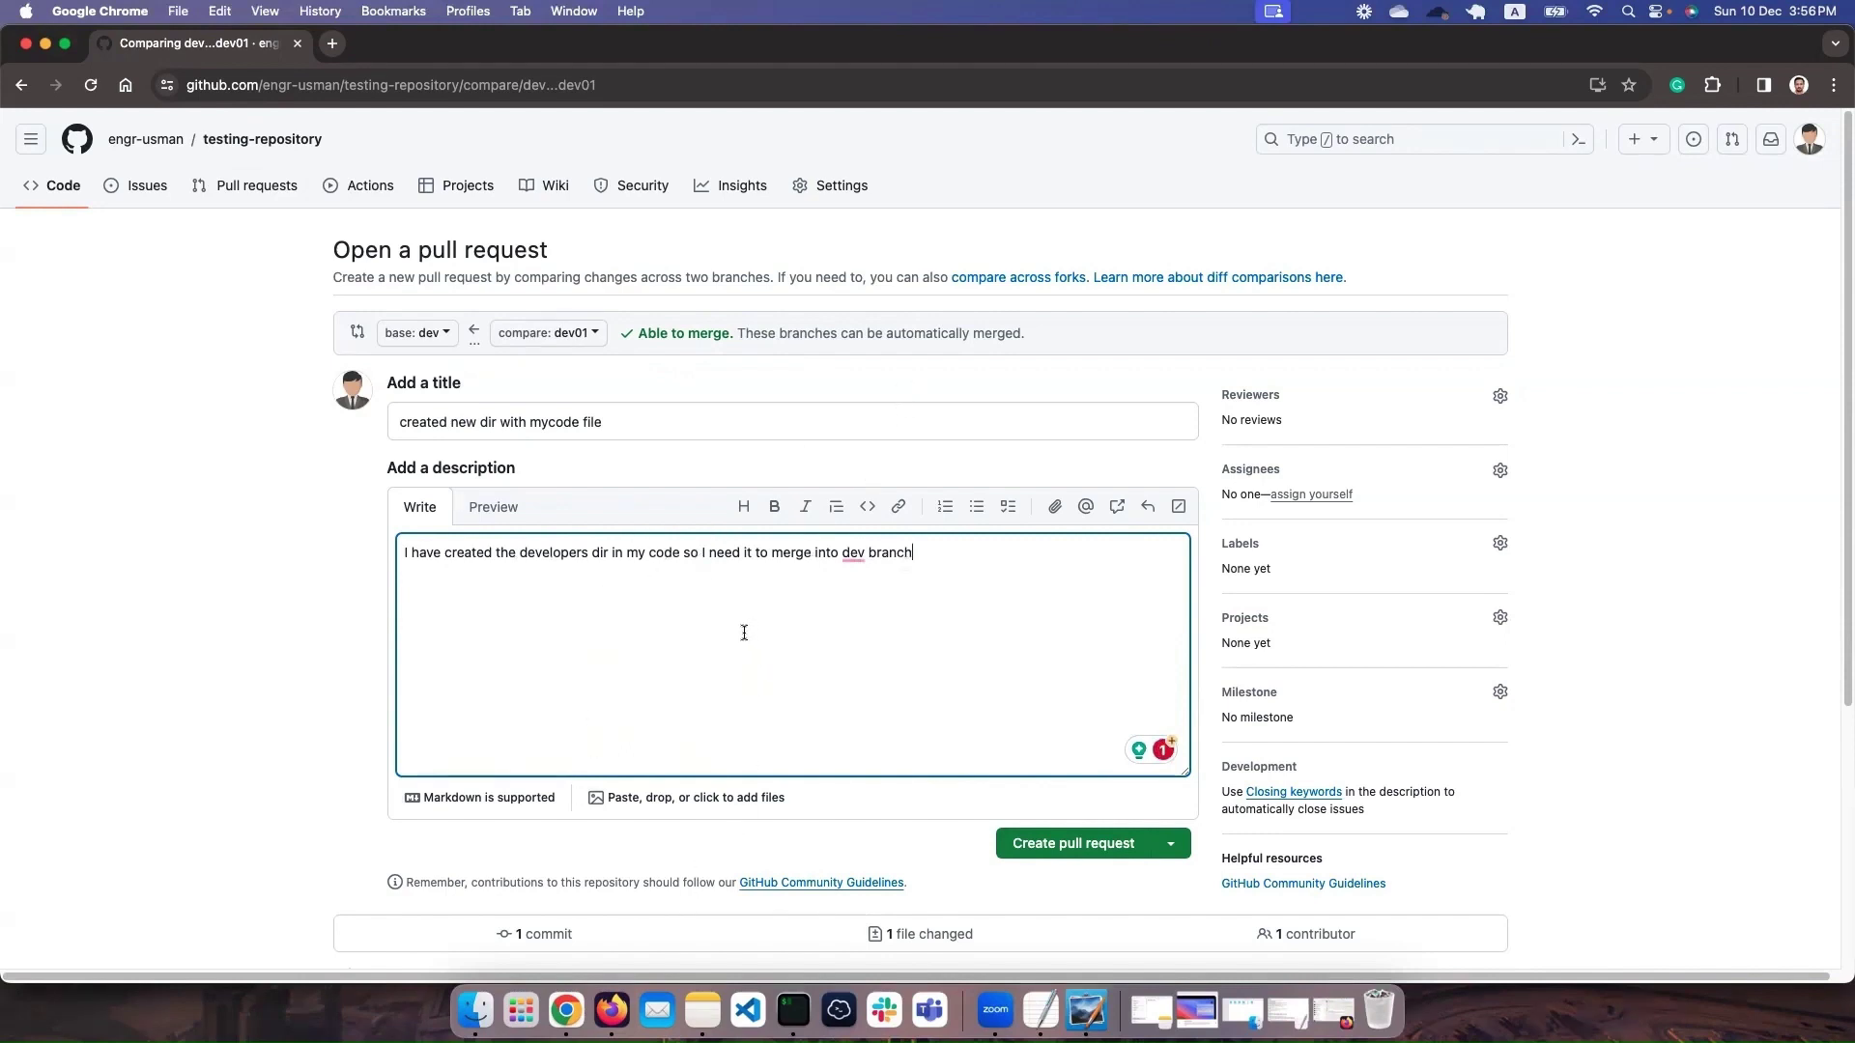
mouse_move(850, 552)
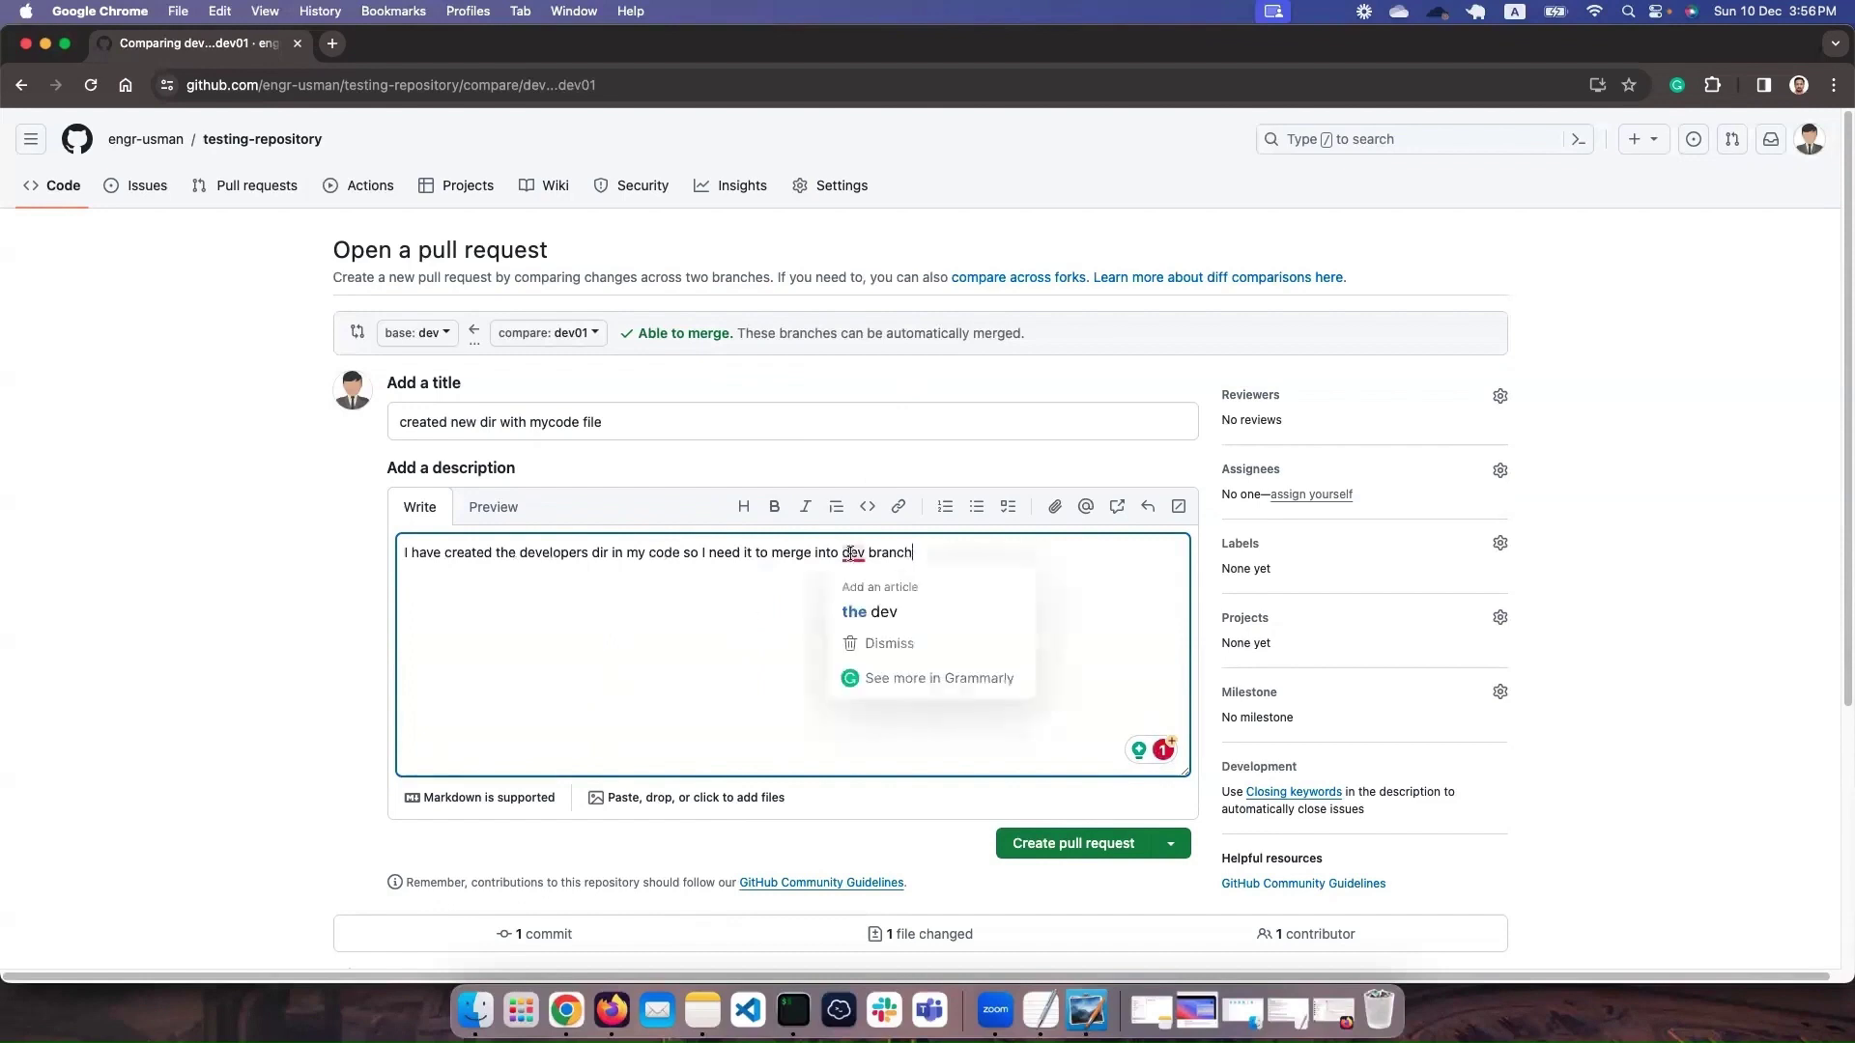
click(850, 606)
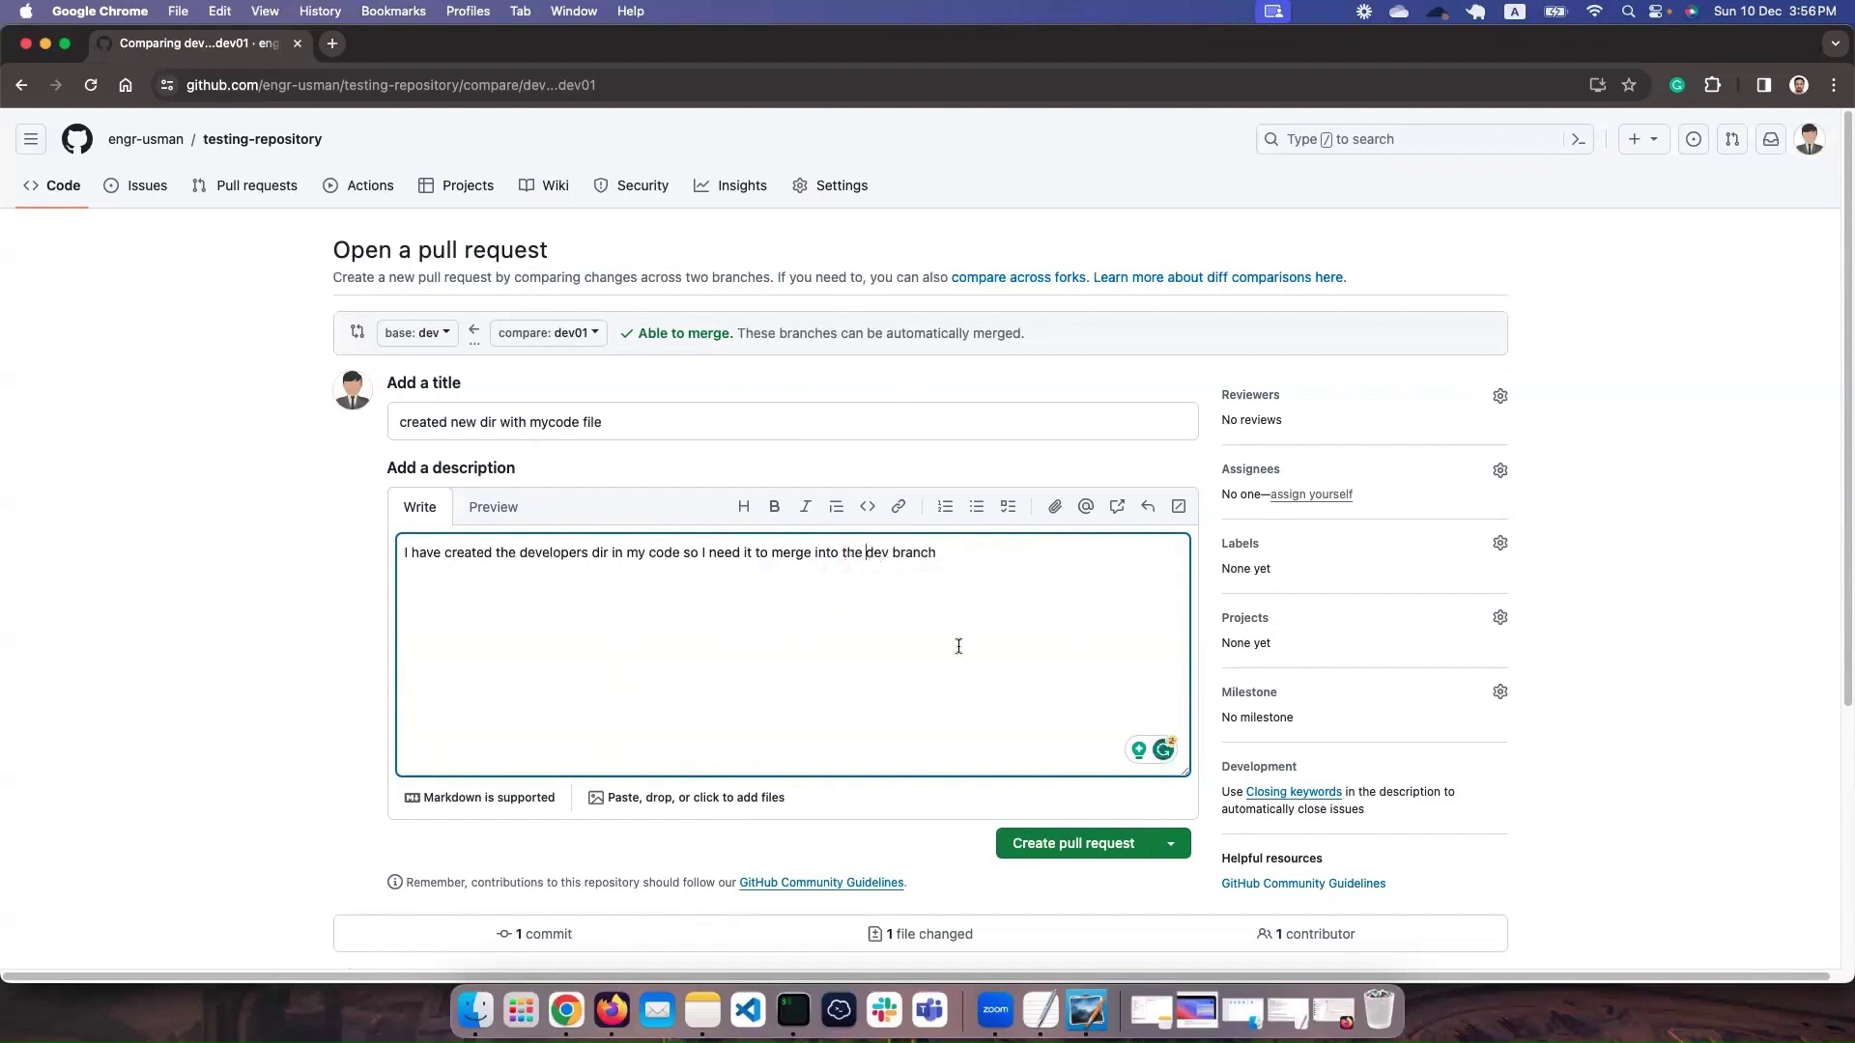
click(1044, 845)
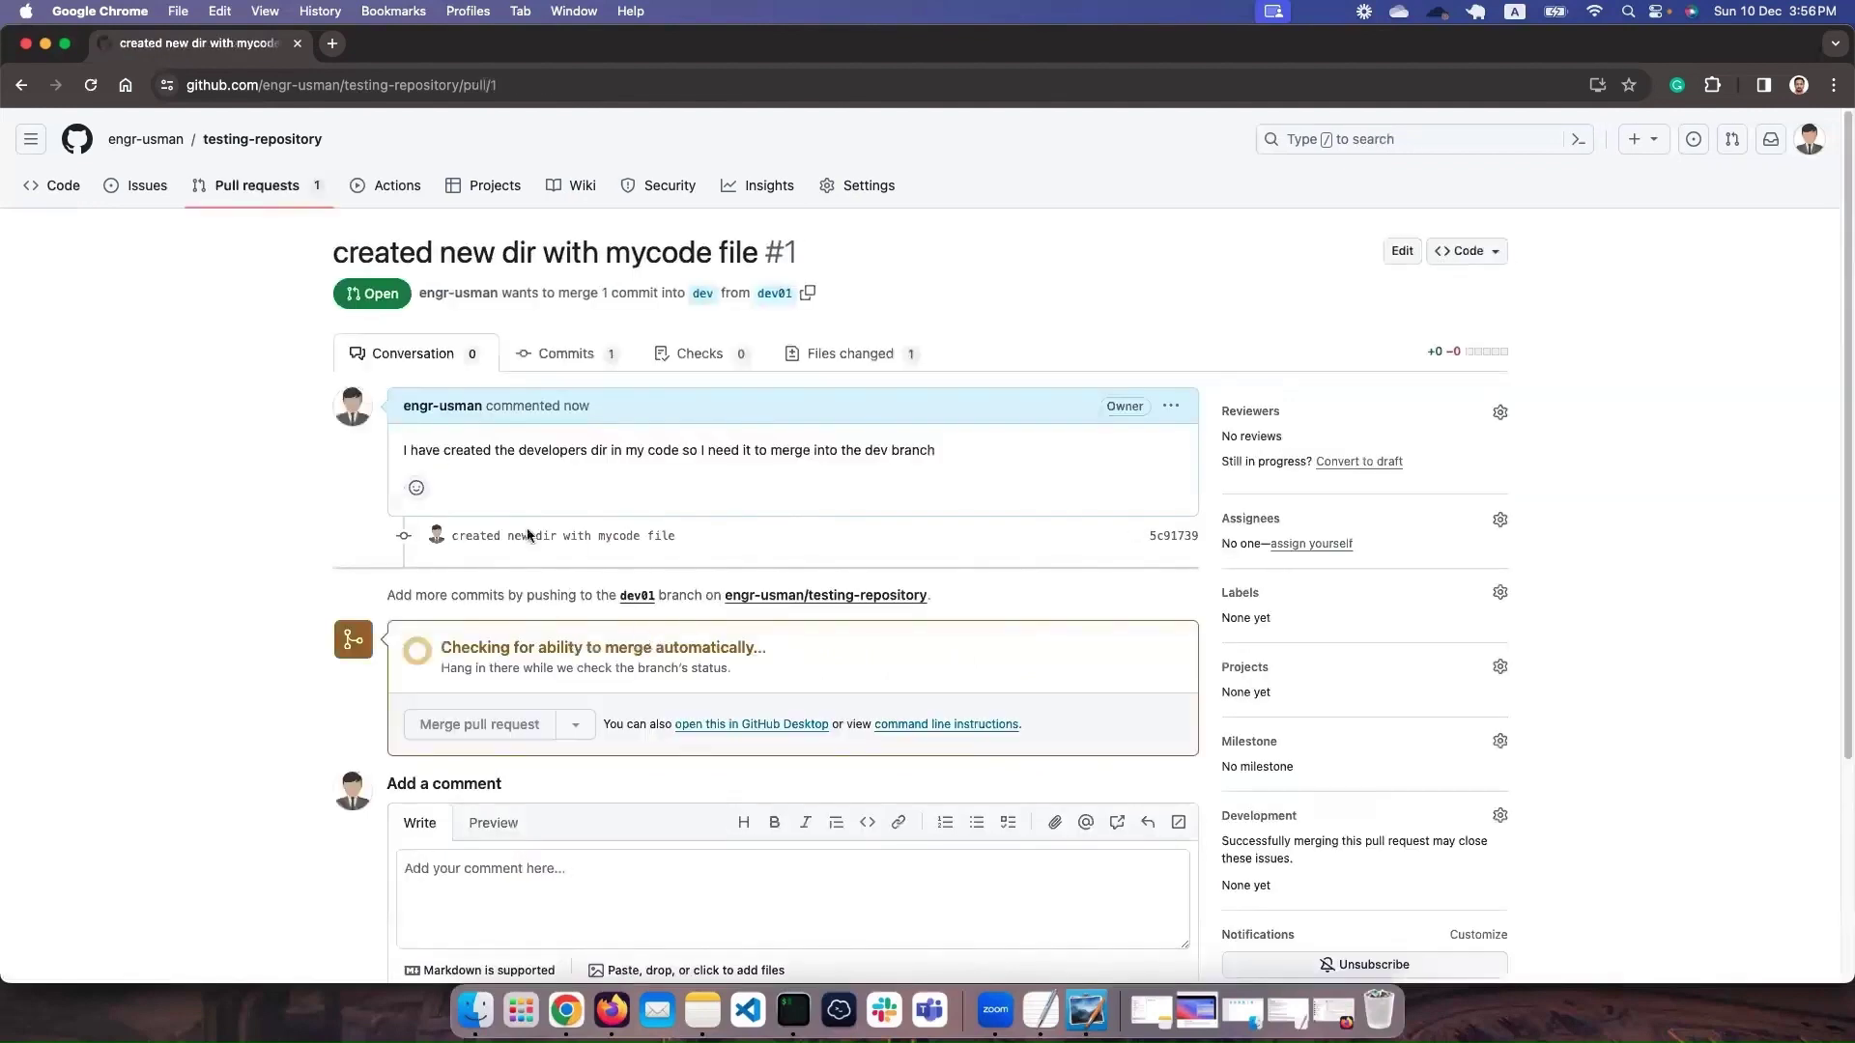
Review the pull request's changed files and merge it into the dev branch, confirming the merge.
scroll(577, 784, down, 1)
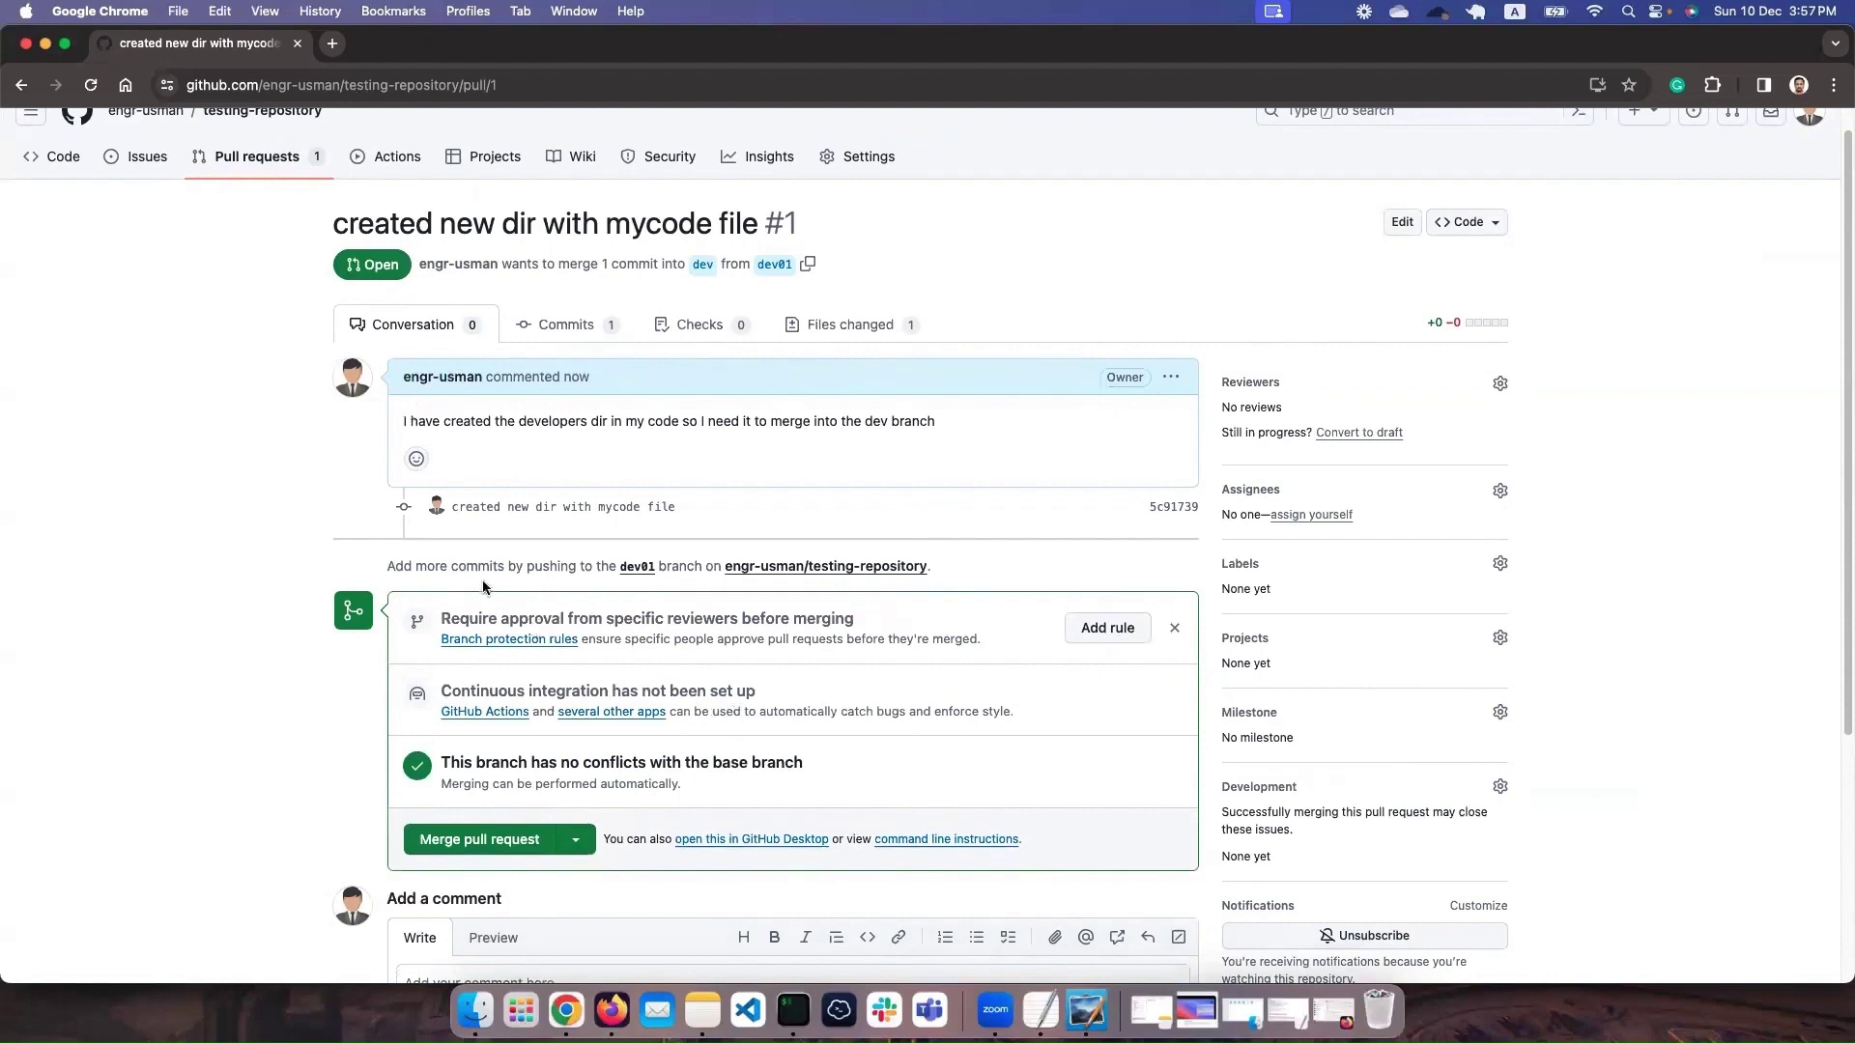
click(816, 331)
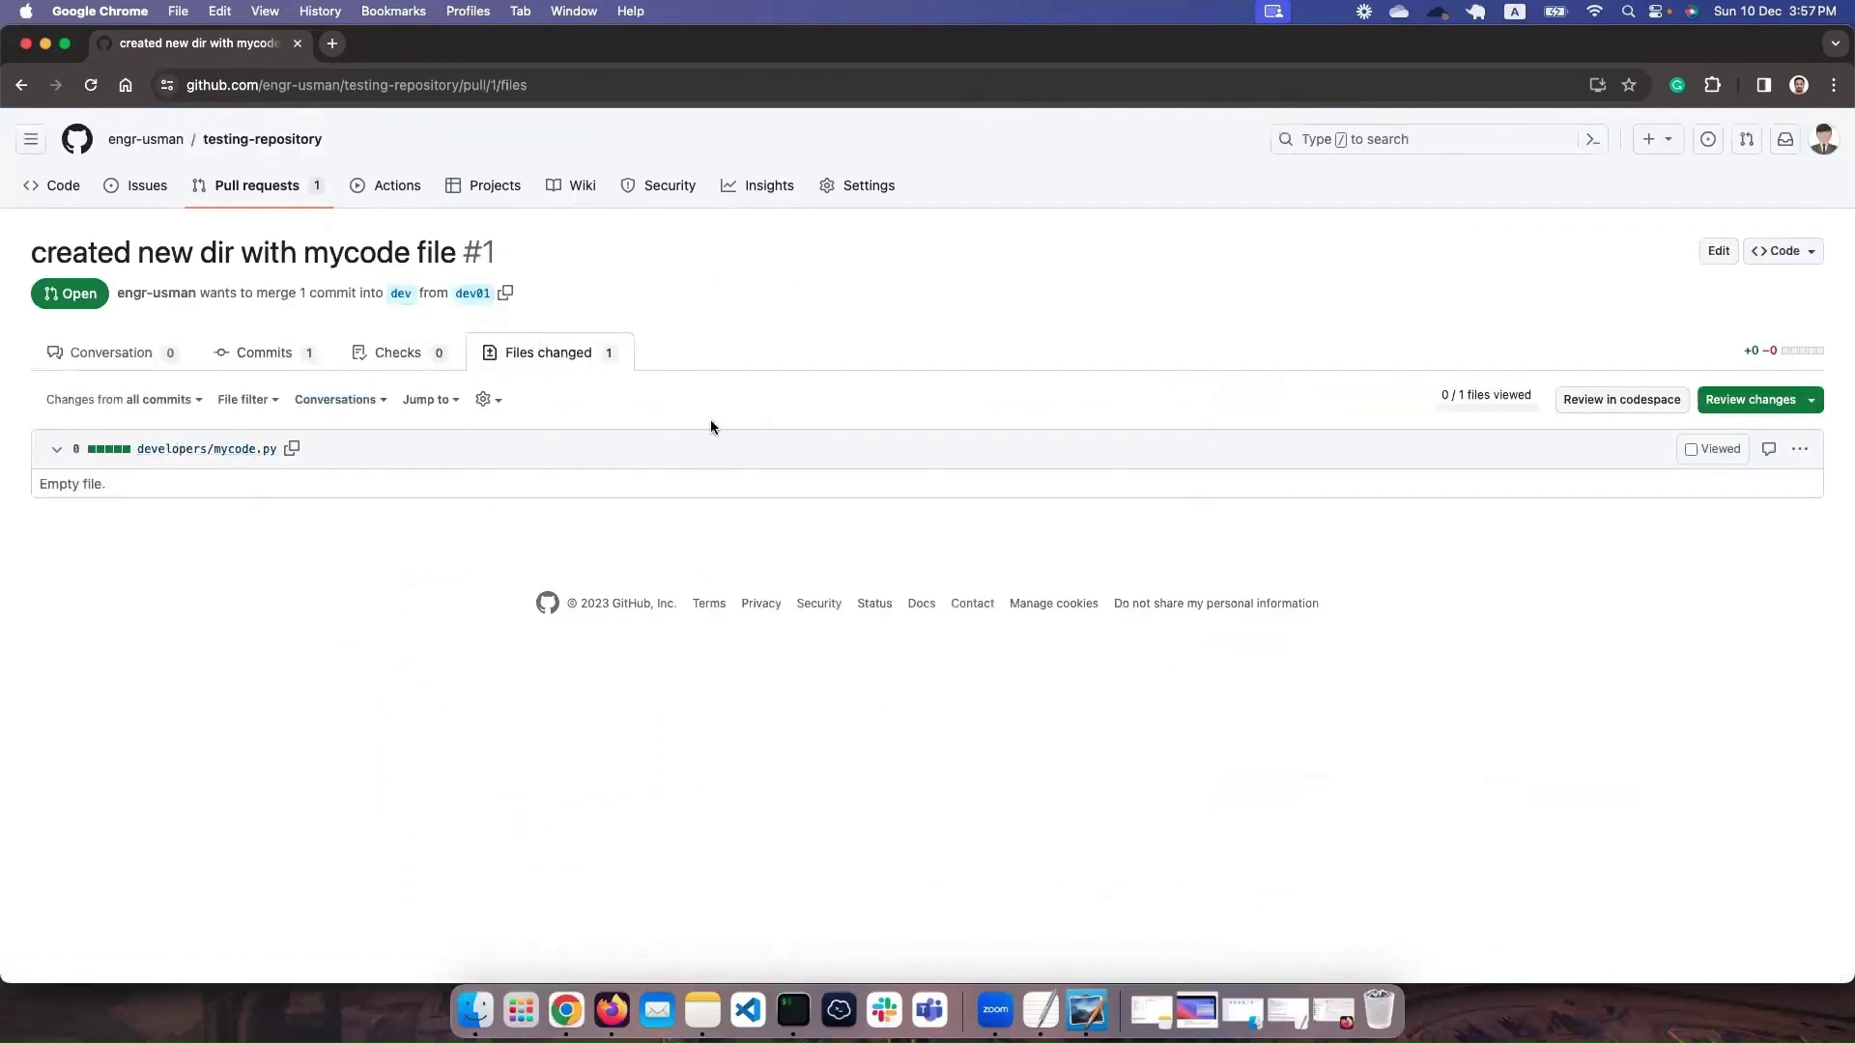
click(21, 85)
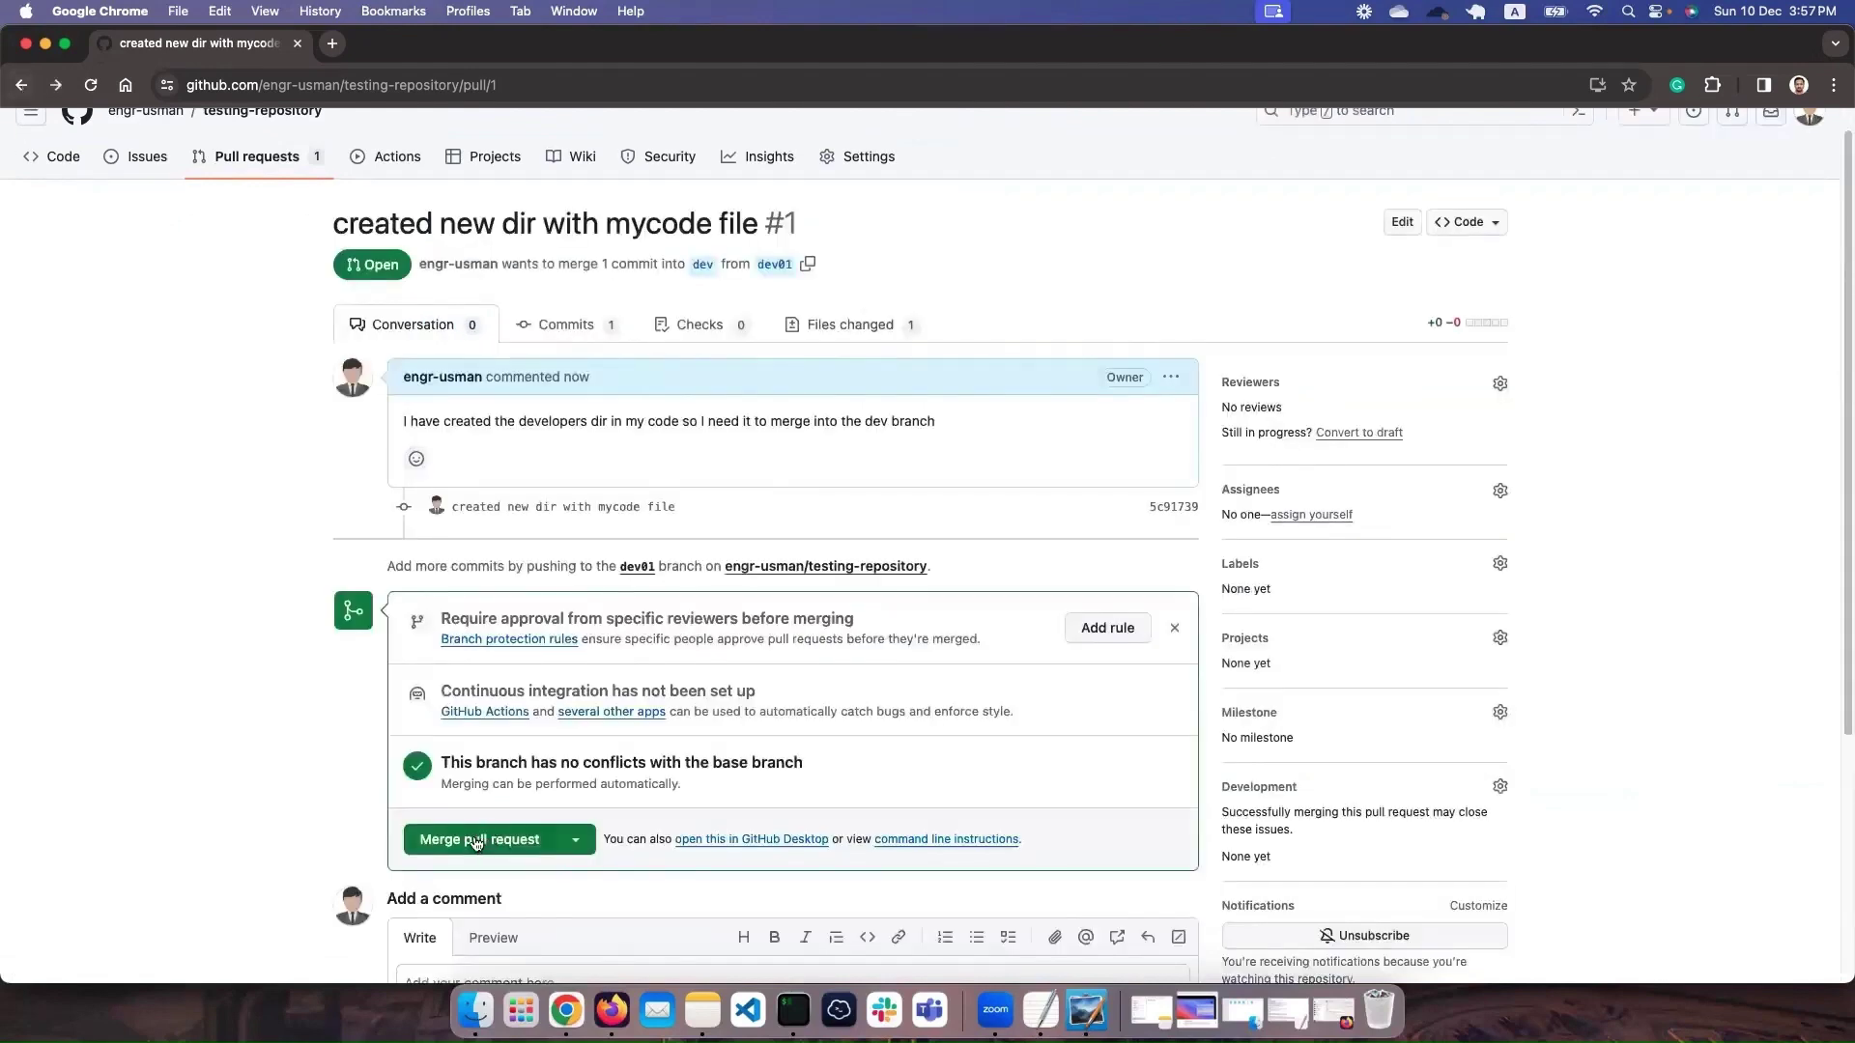
click(474, 836)
click(473, 763)
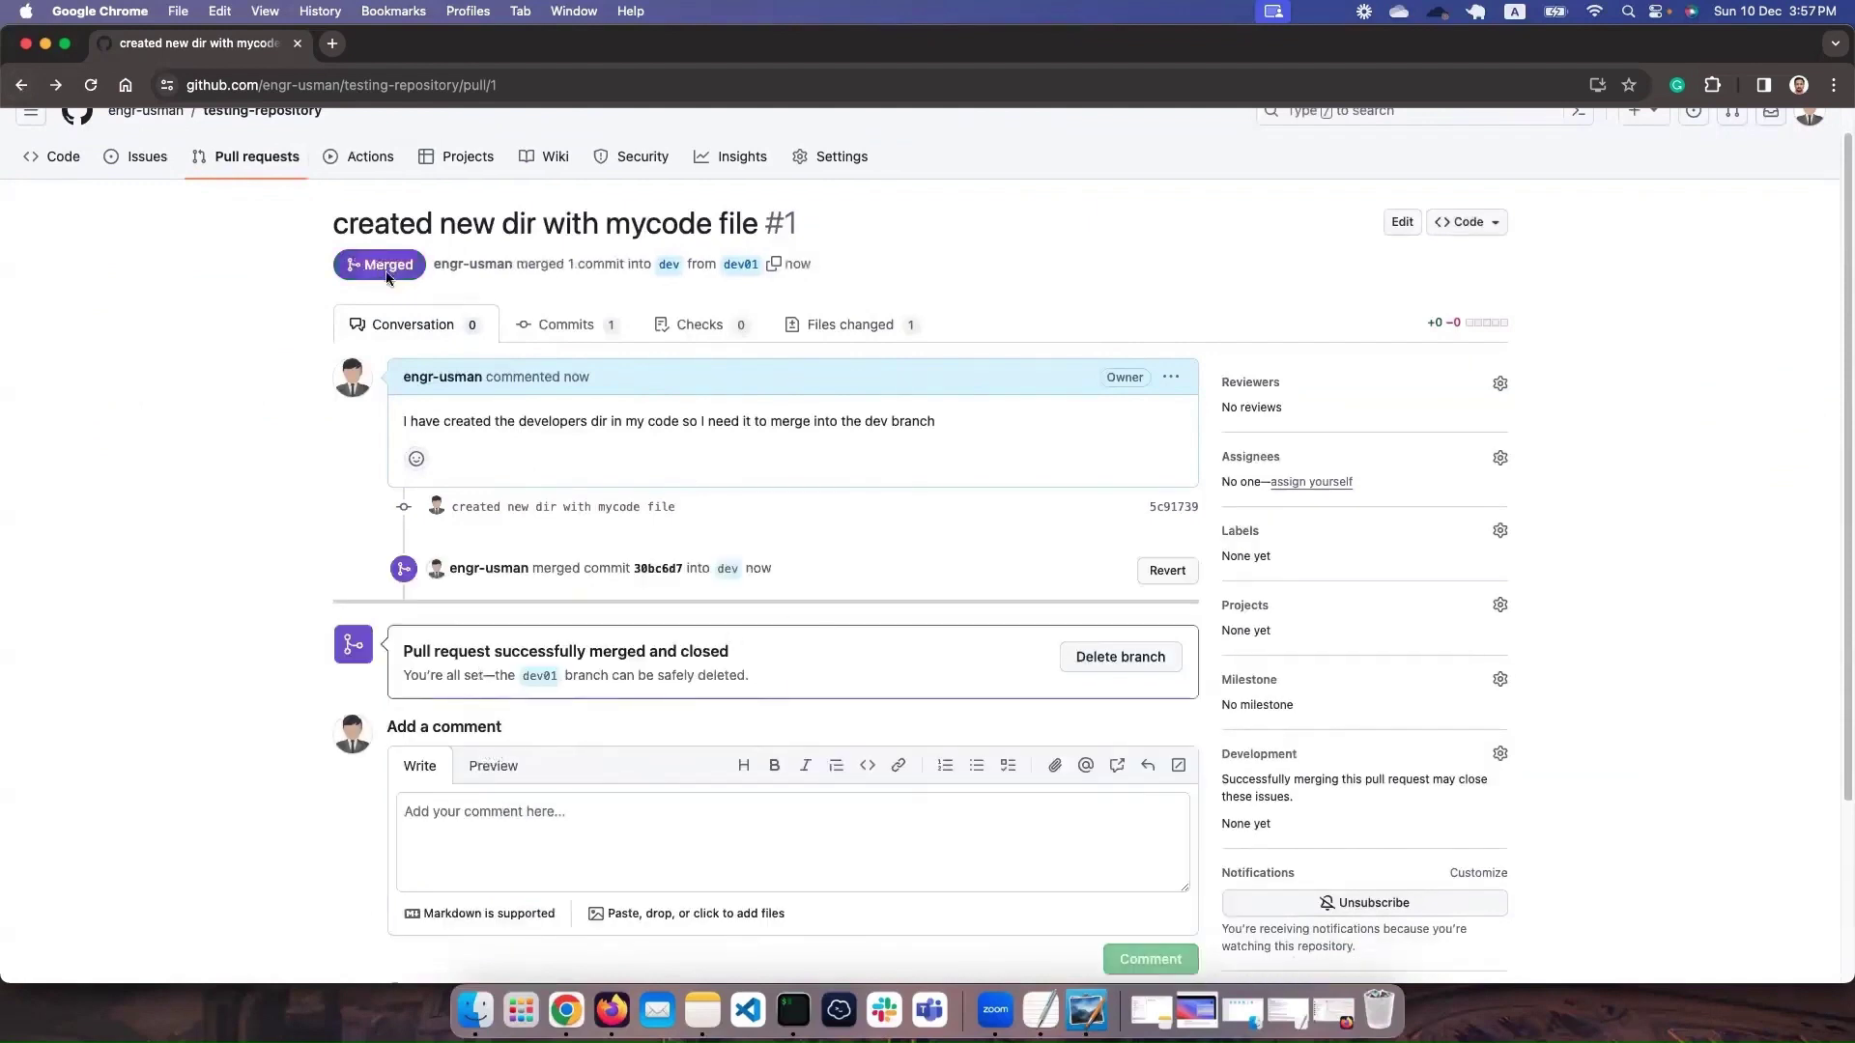
Return to the repository's code page and check the files in the dev01 and dev branches.
scroll(224, 172, up, 1)
click(262, 140)
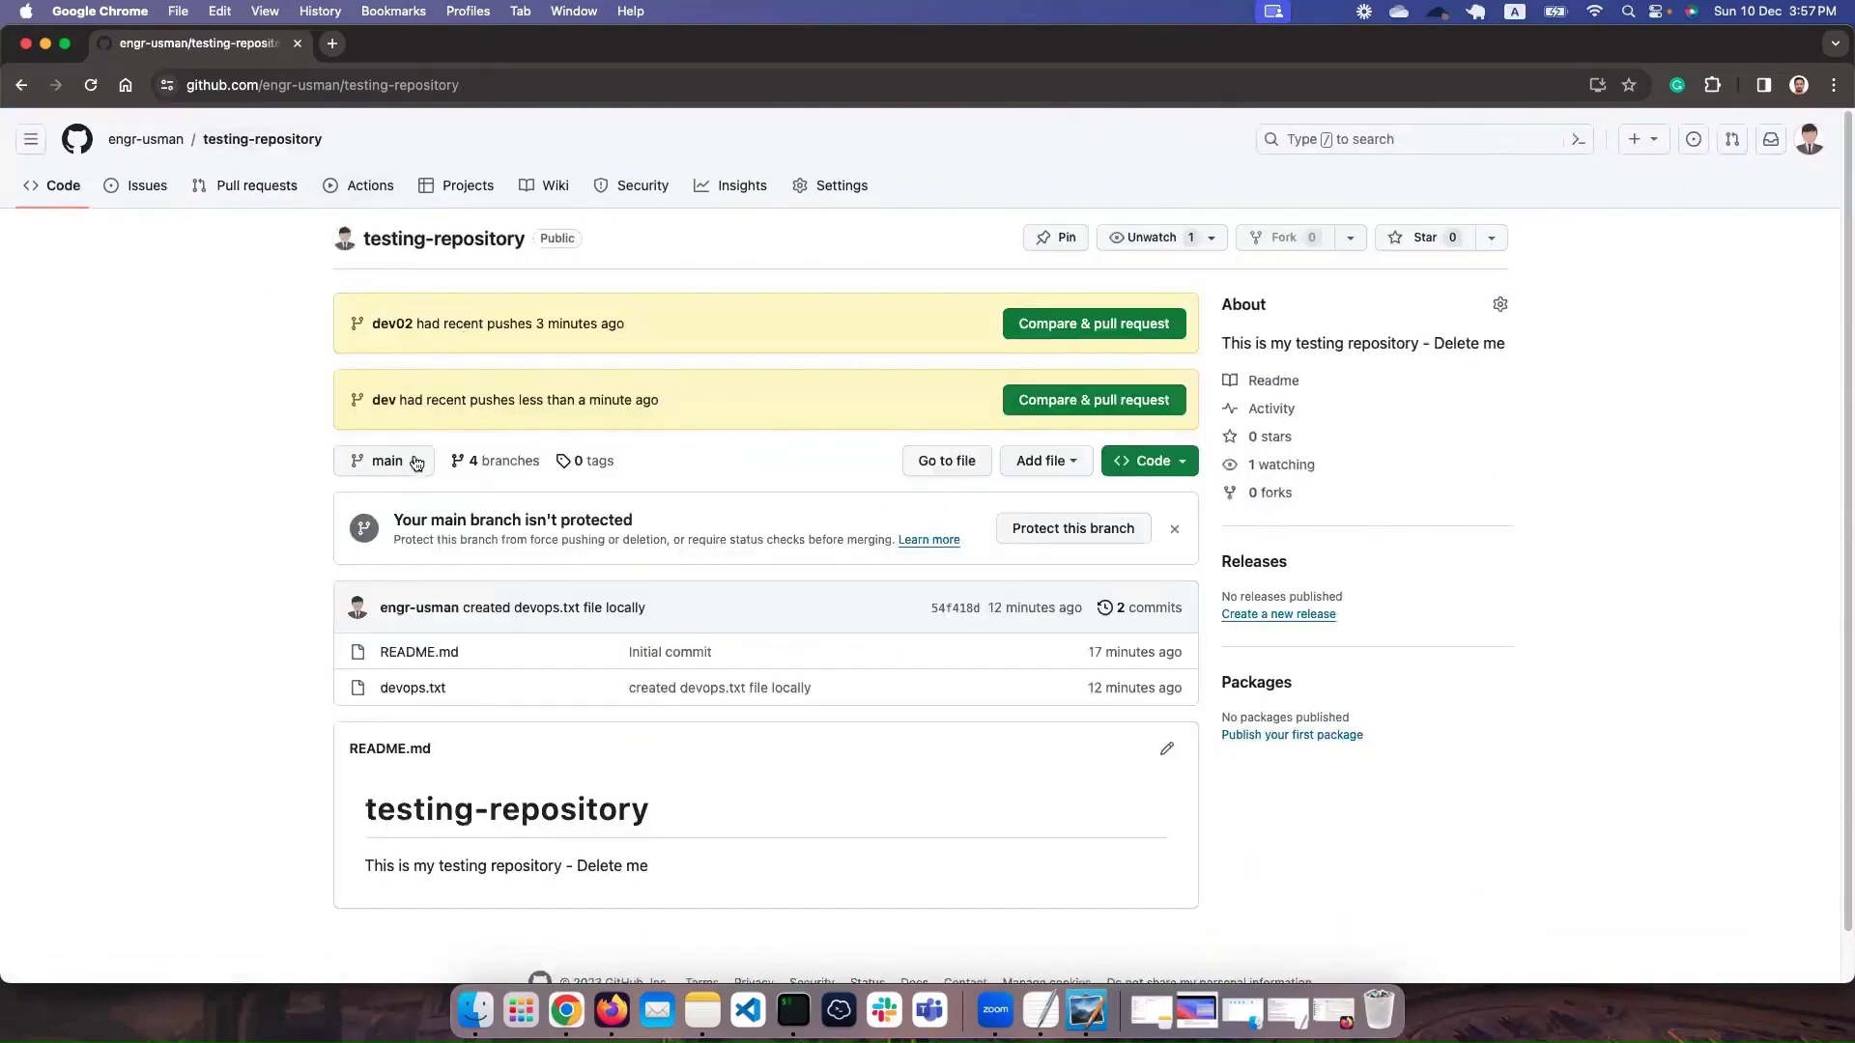
click(410, 473)
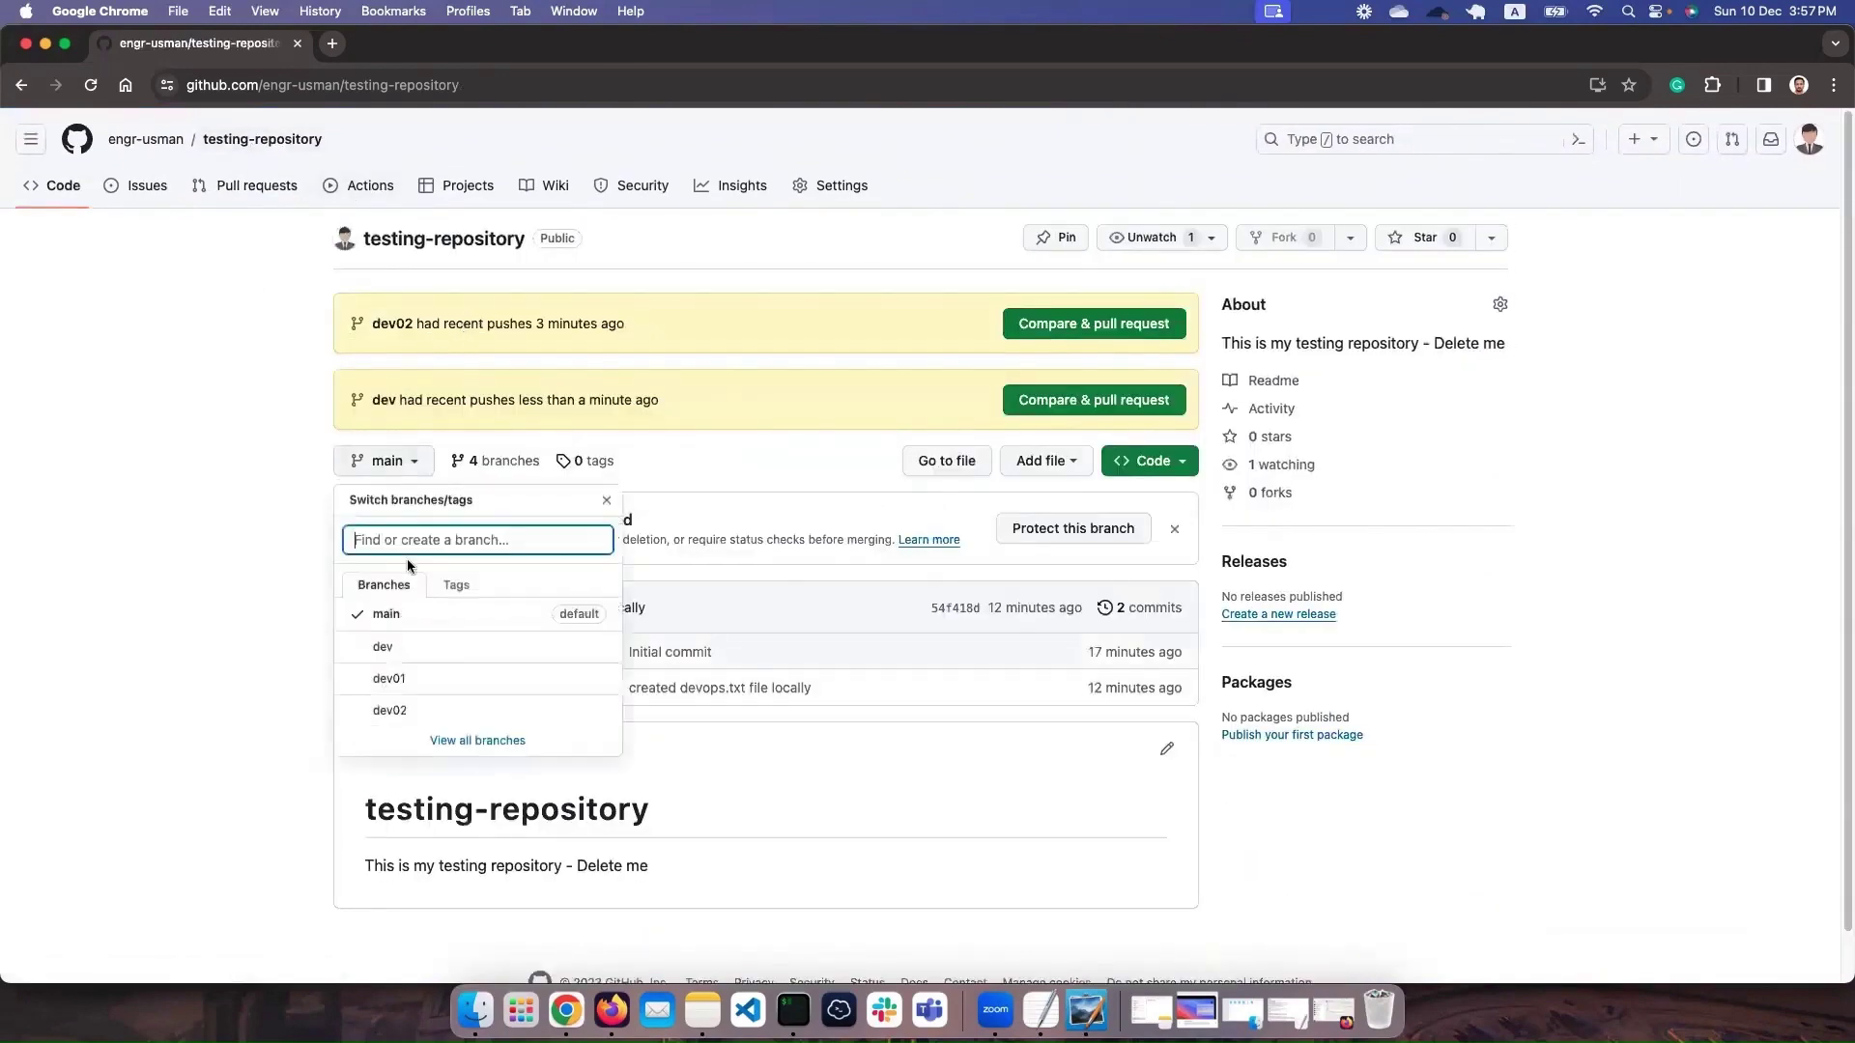
click(389, 678)
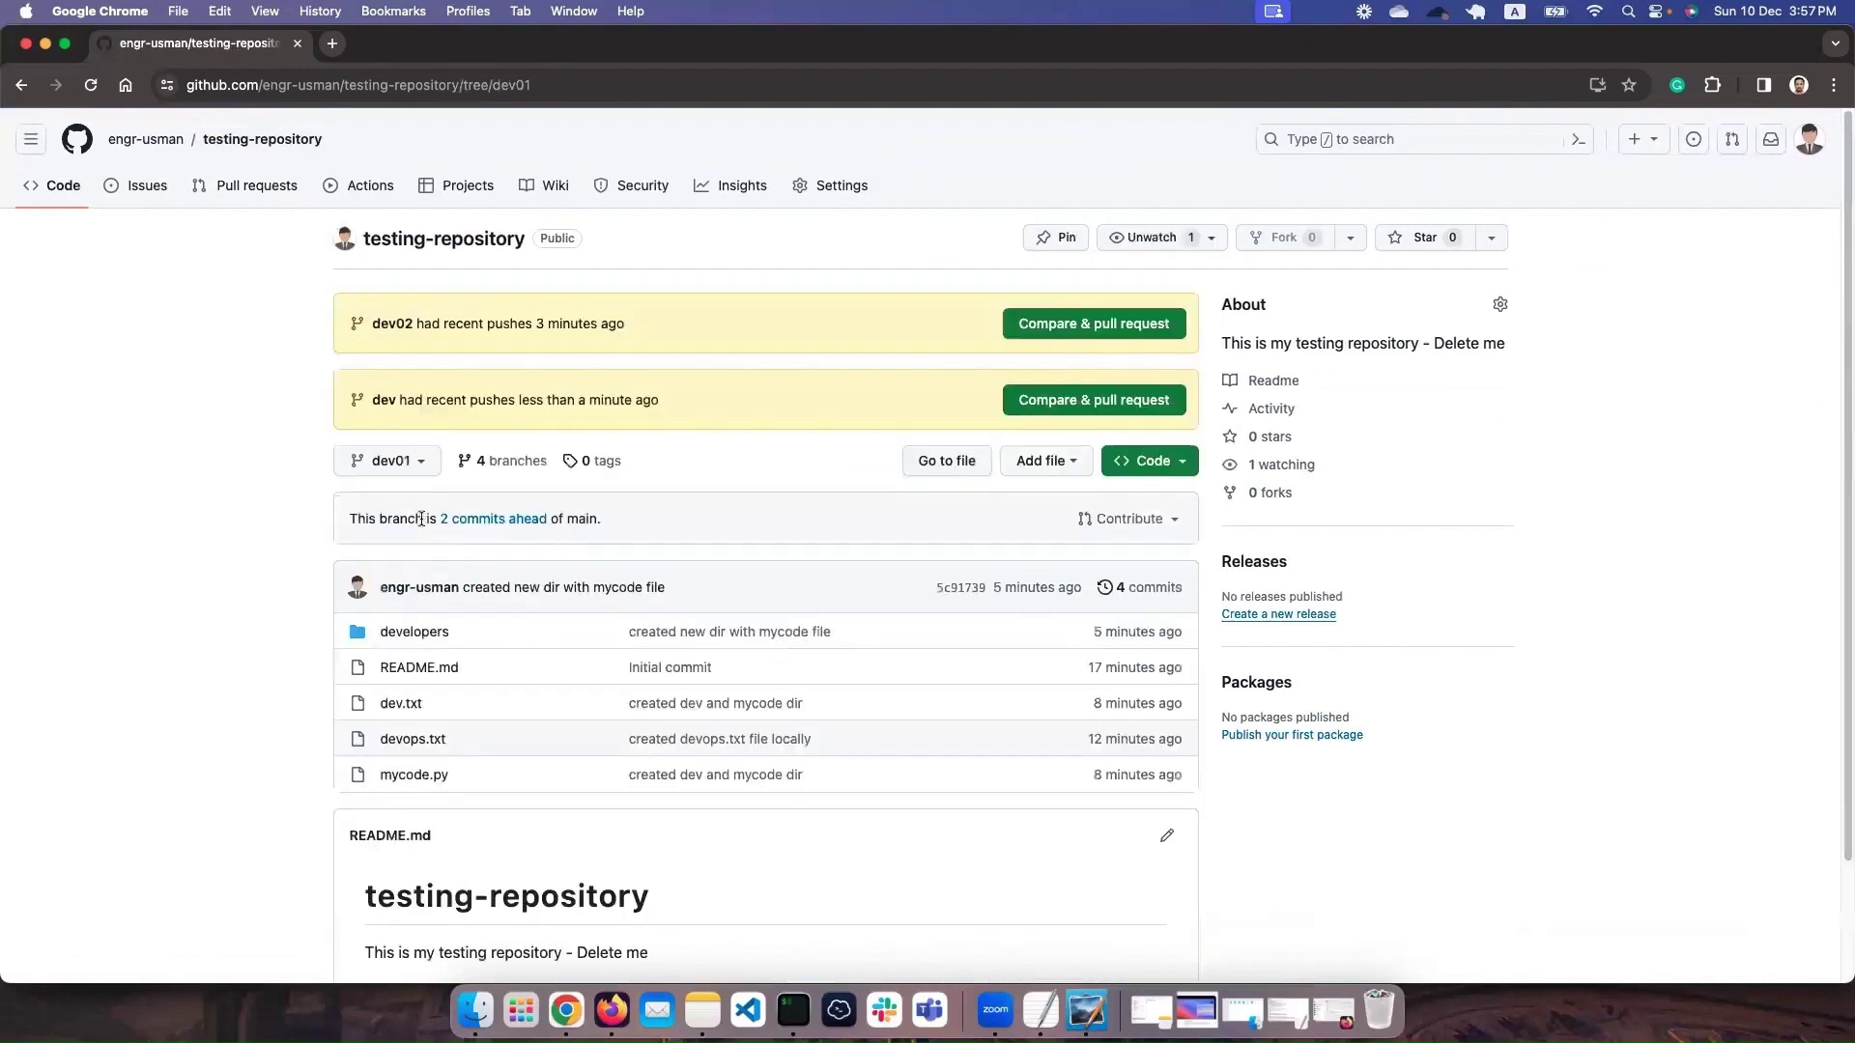
click(422, 462)
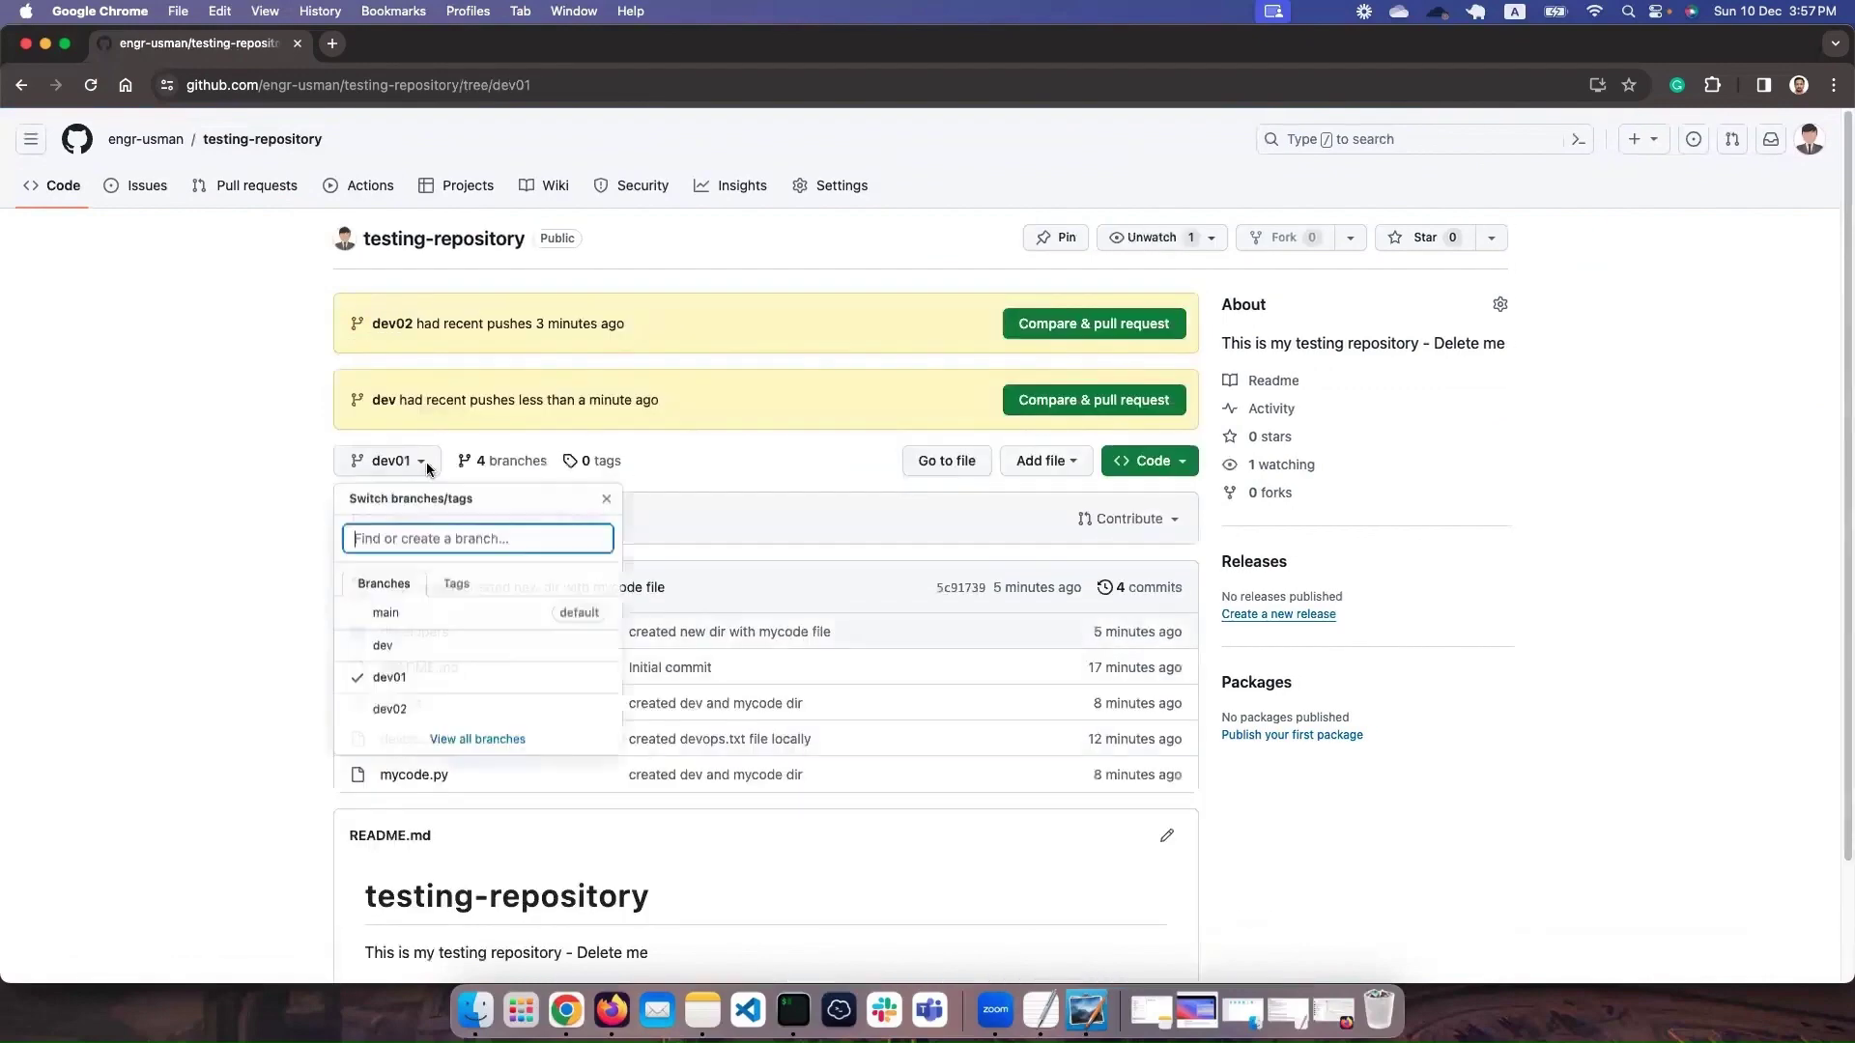
click(406, 646)
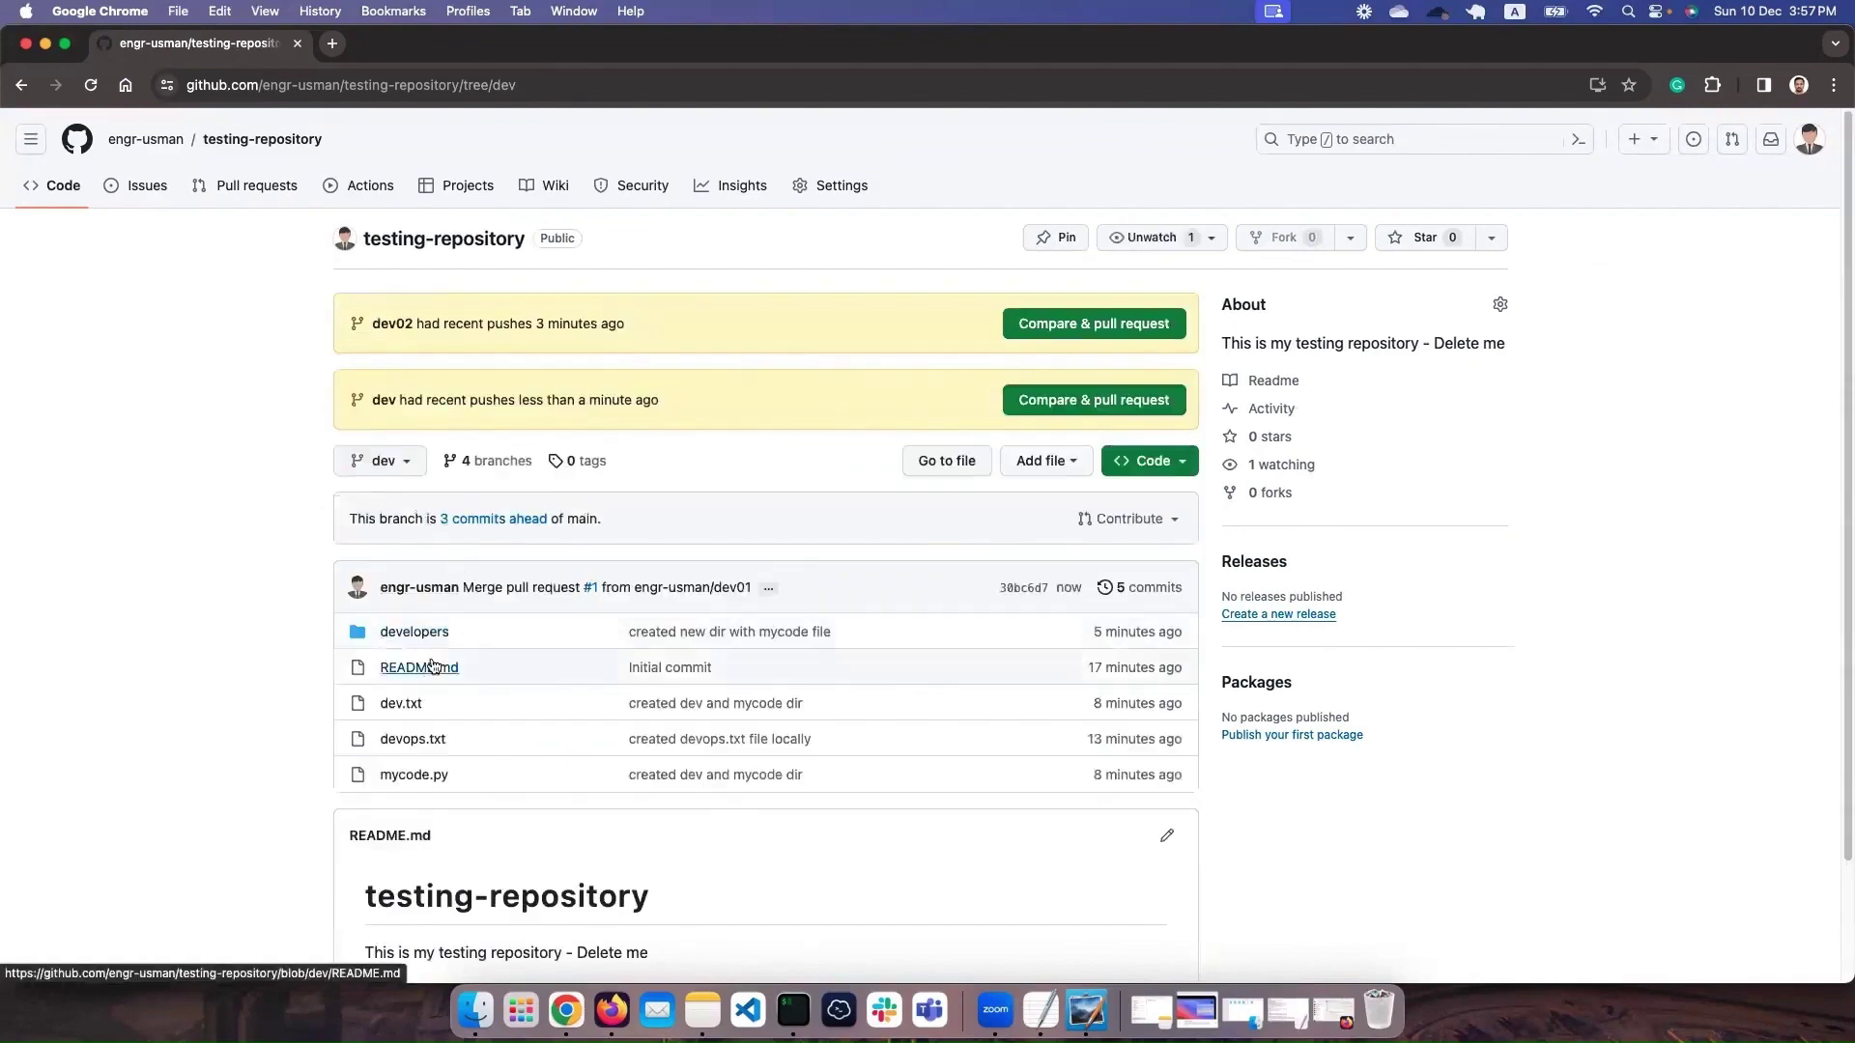
Switch to Paint X, circle the Dev label in red on the branching diagram, and return to the repository page.
click(1090, 1010)
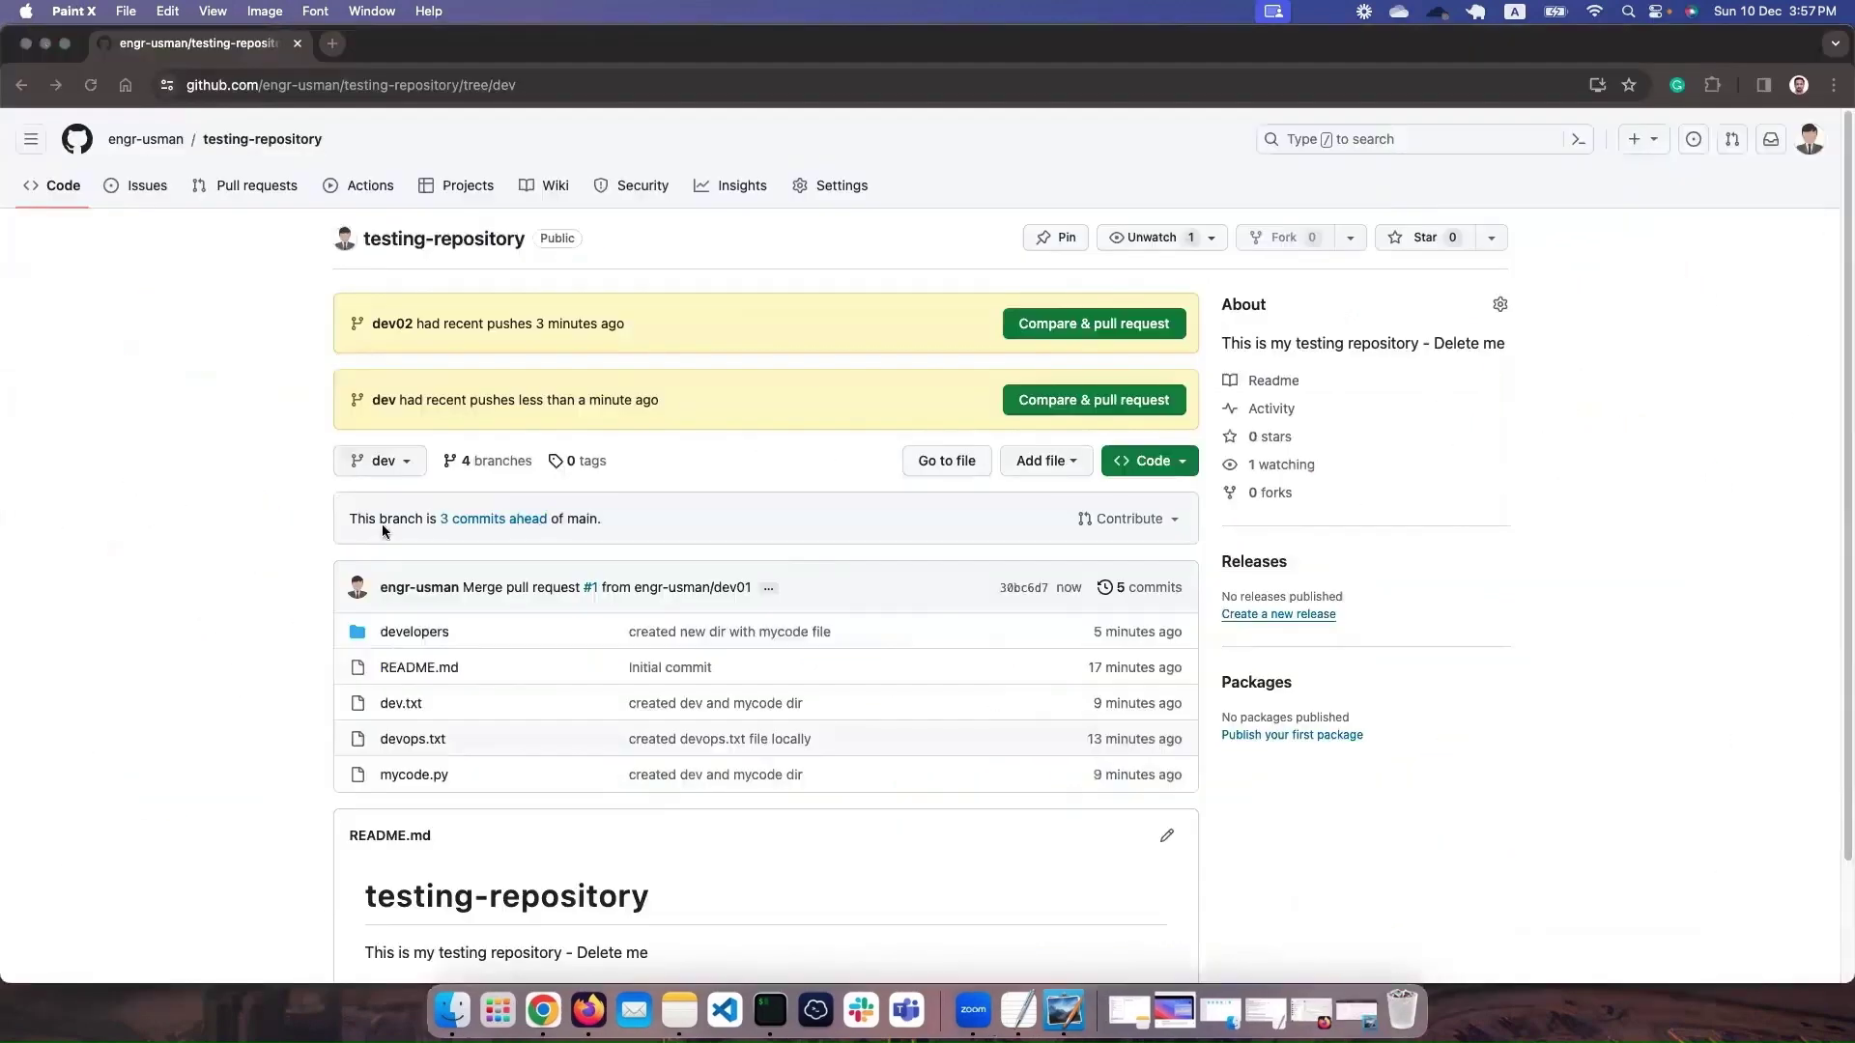
click(256, 509)
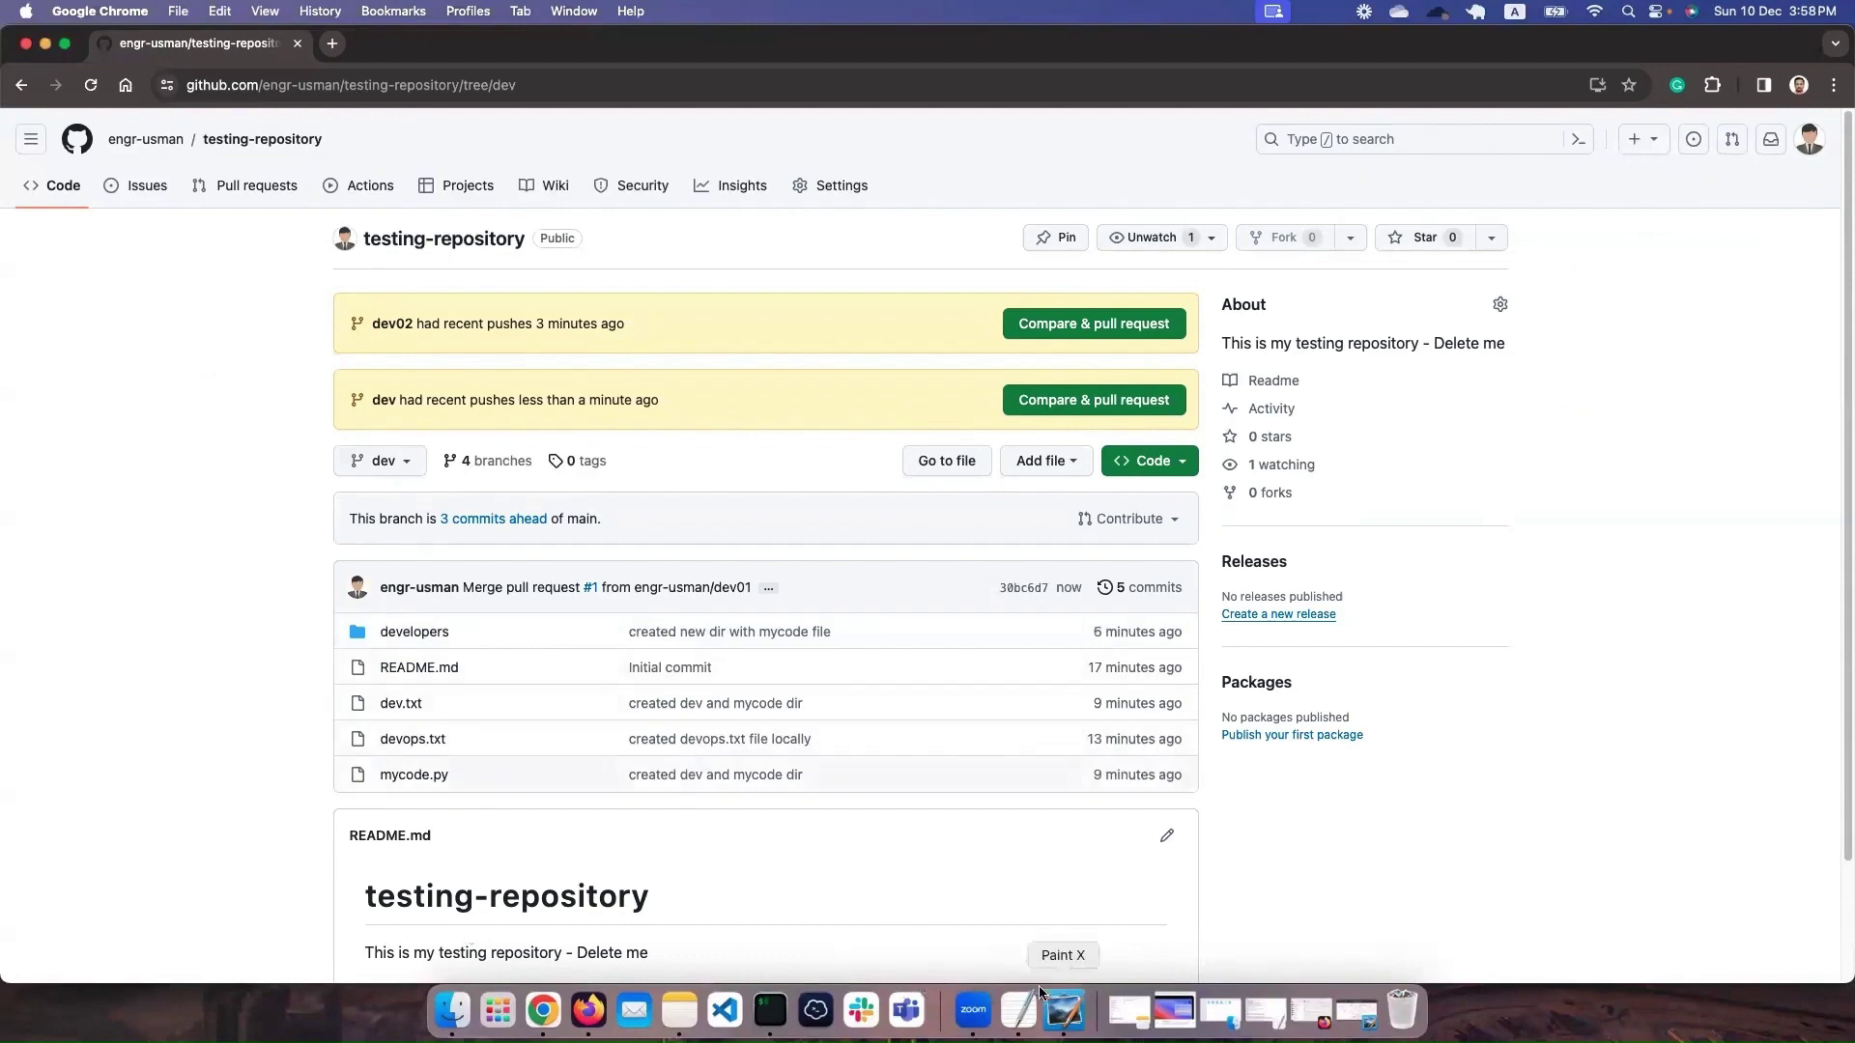
click(1068, 1013)
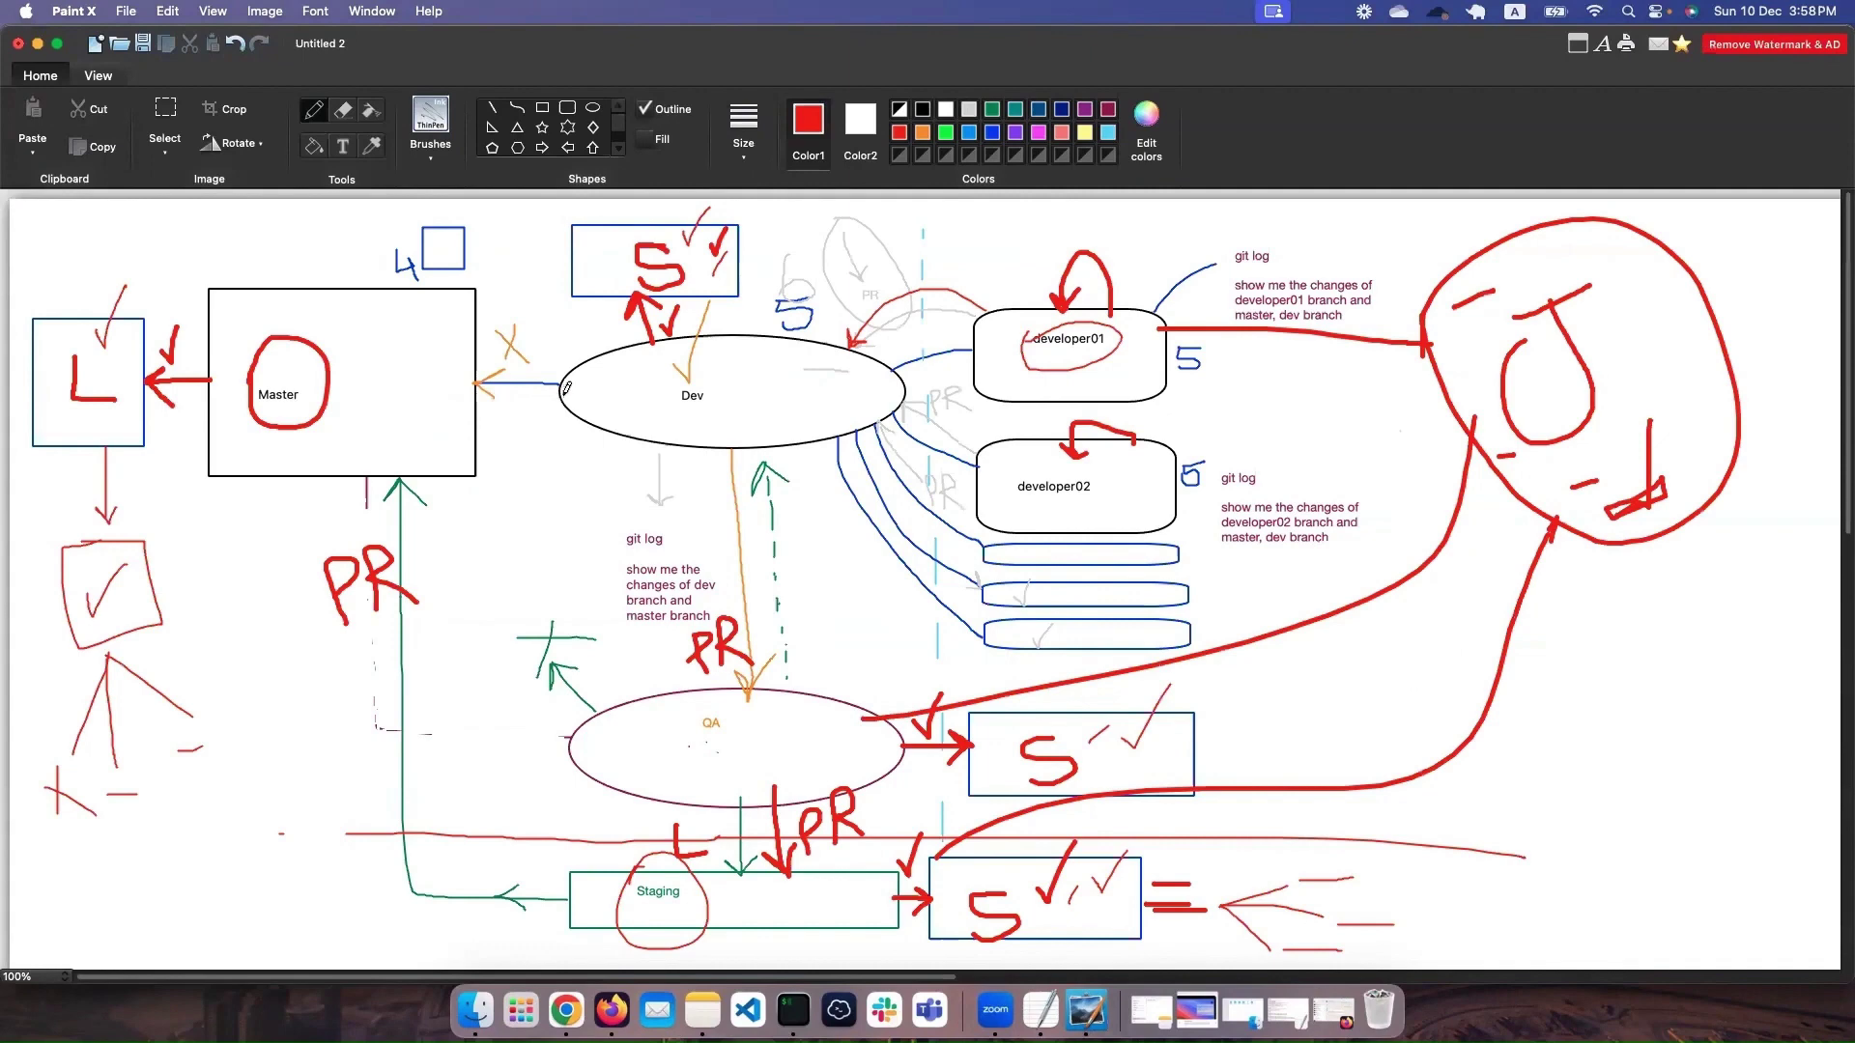
mouse_move(692, 386)
mouse_down()
mouse_move(699, 361)
mouse_move(720, 411)
mouse_move(673, 365)
mouse_up()
click(38, 44)
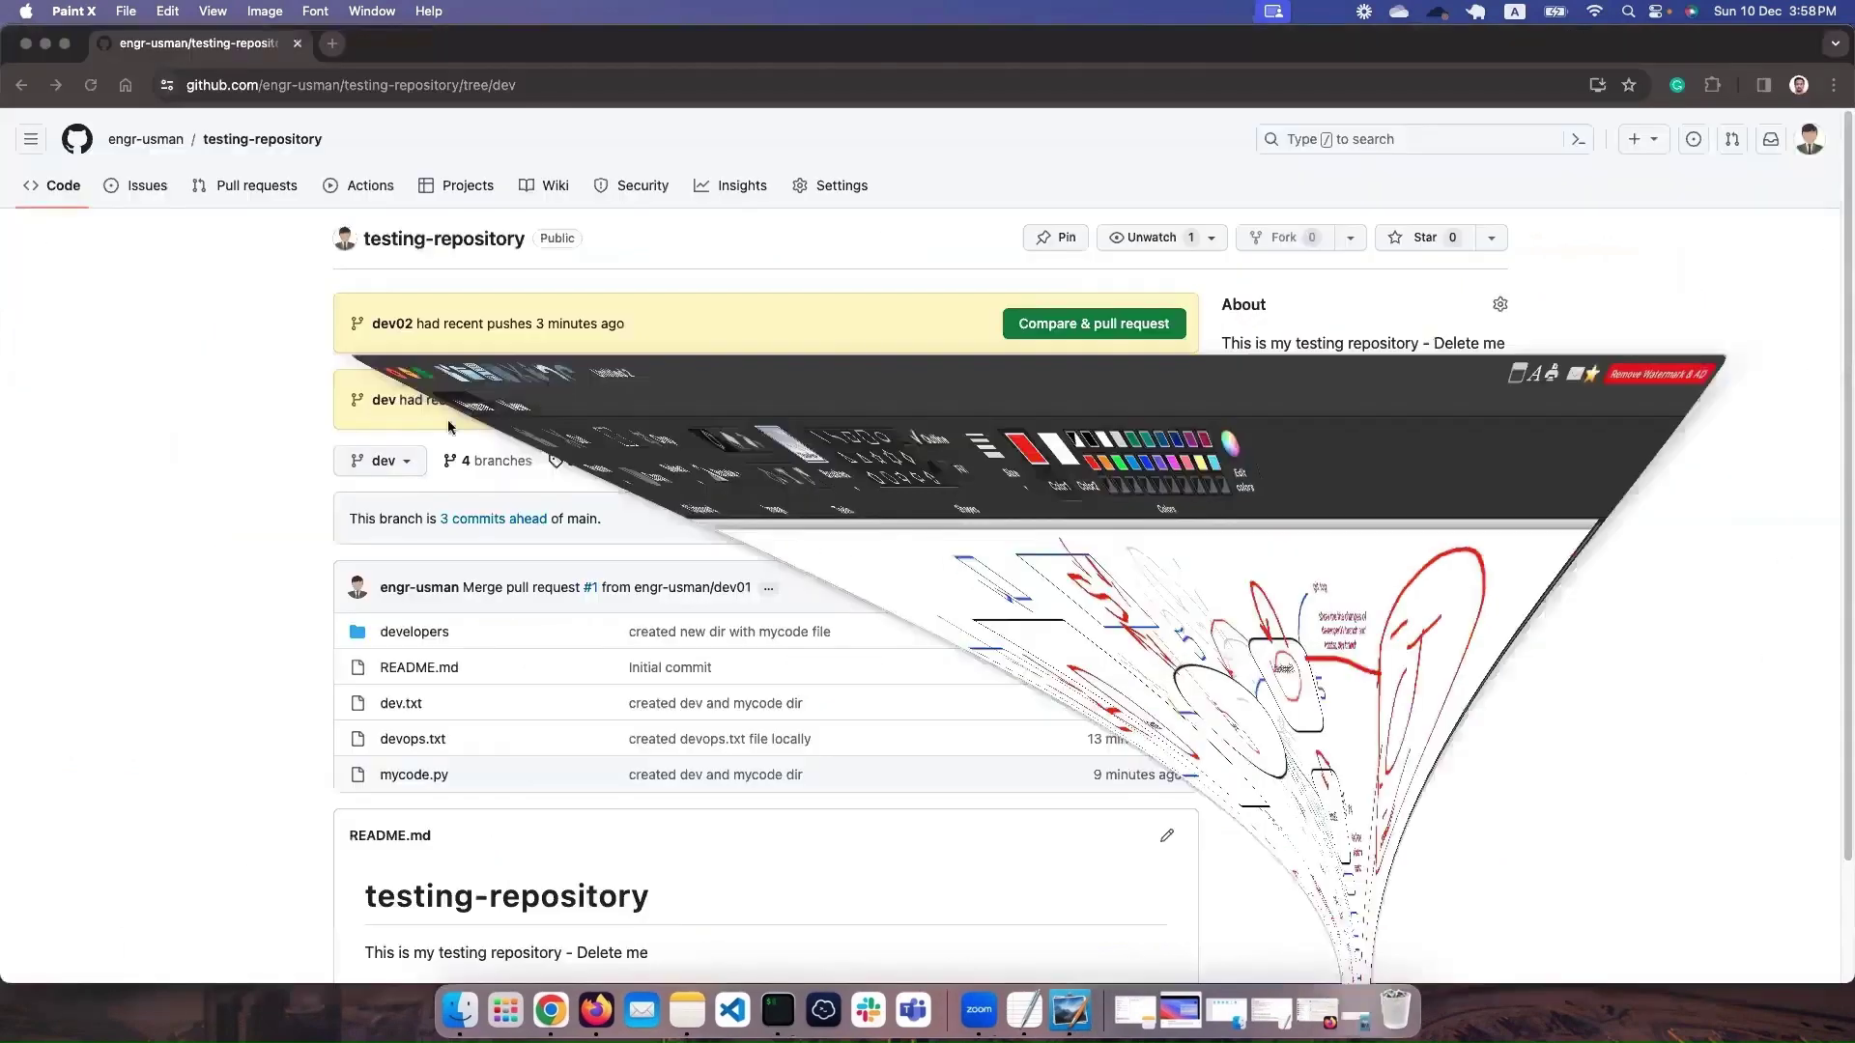
Create a pull request from dev into main with the description "testing testing testing".
click(387, 470)
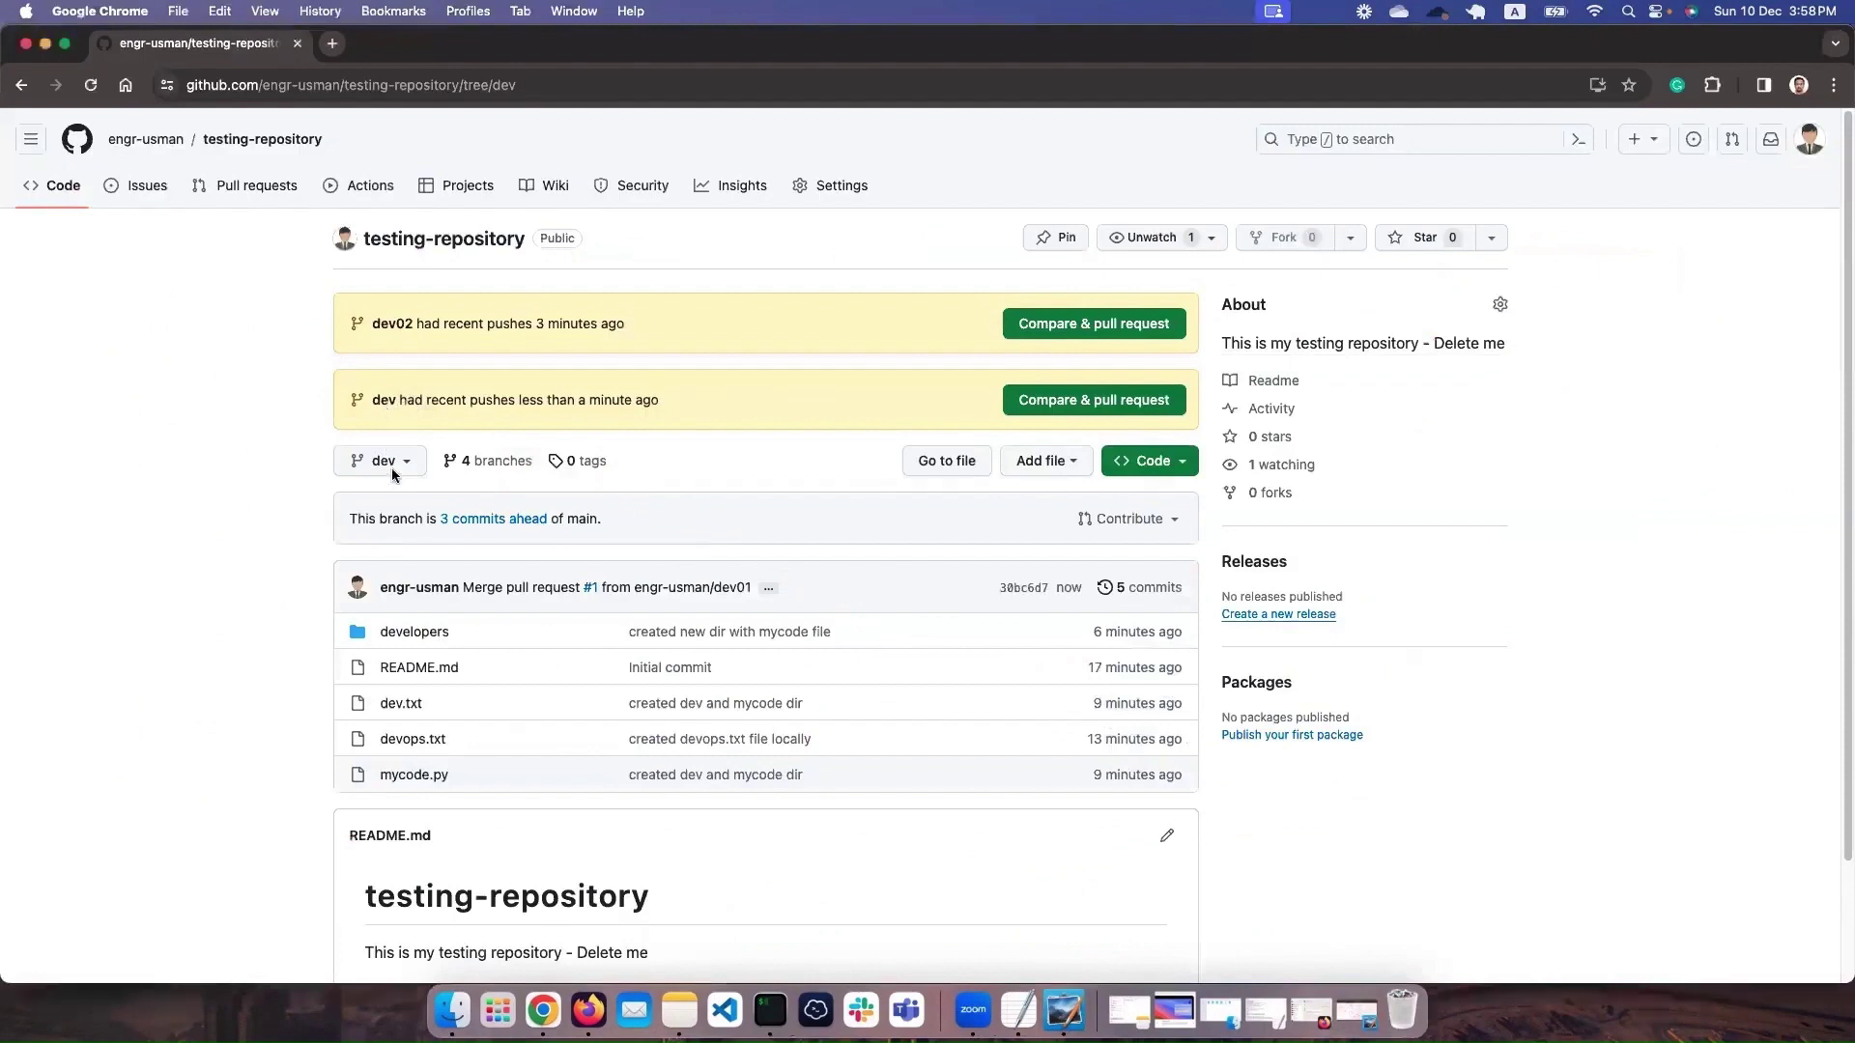
click(1106, 401)
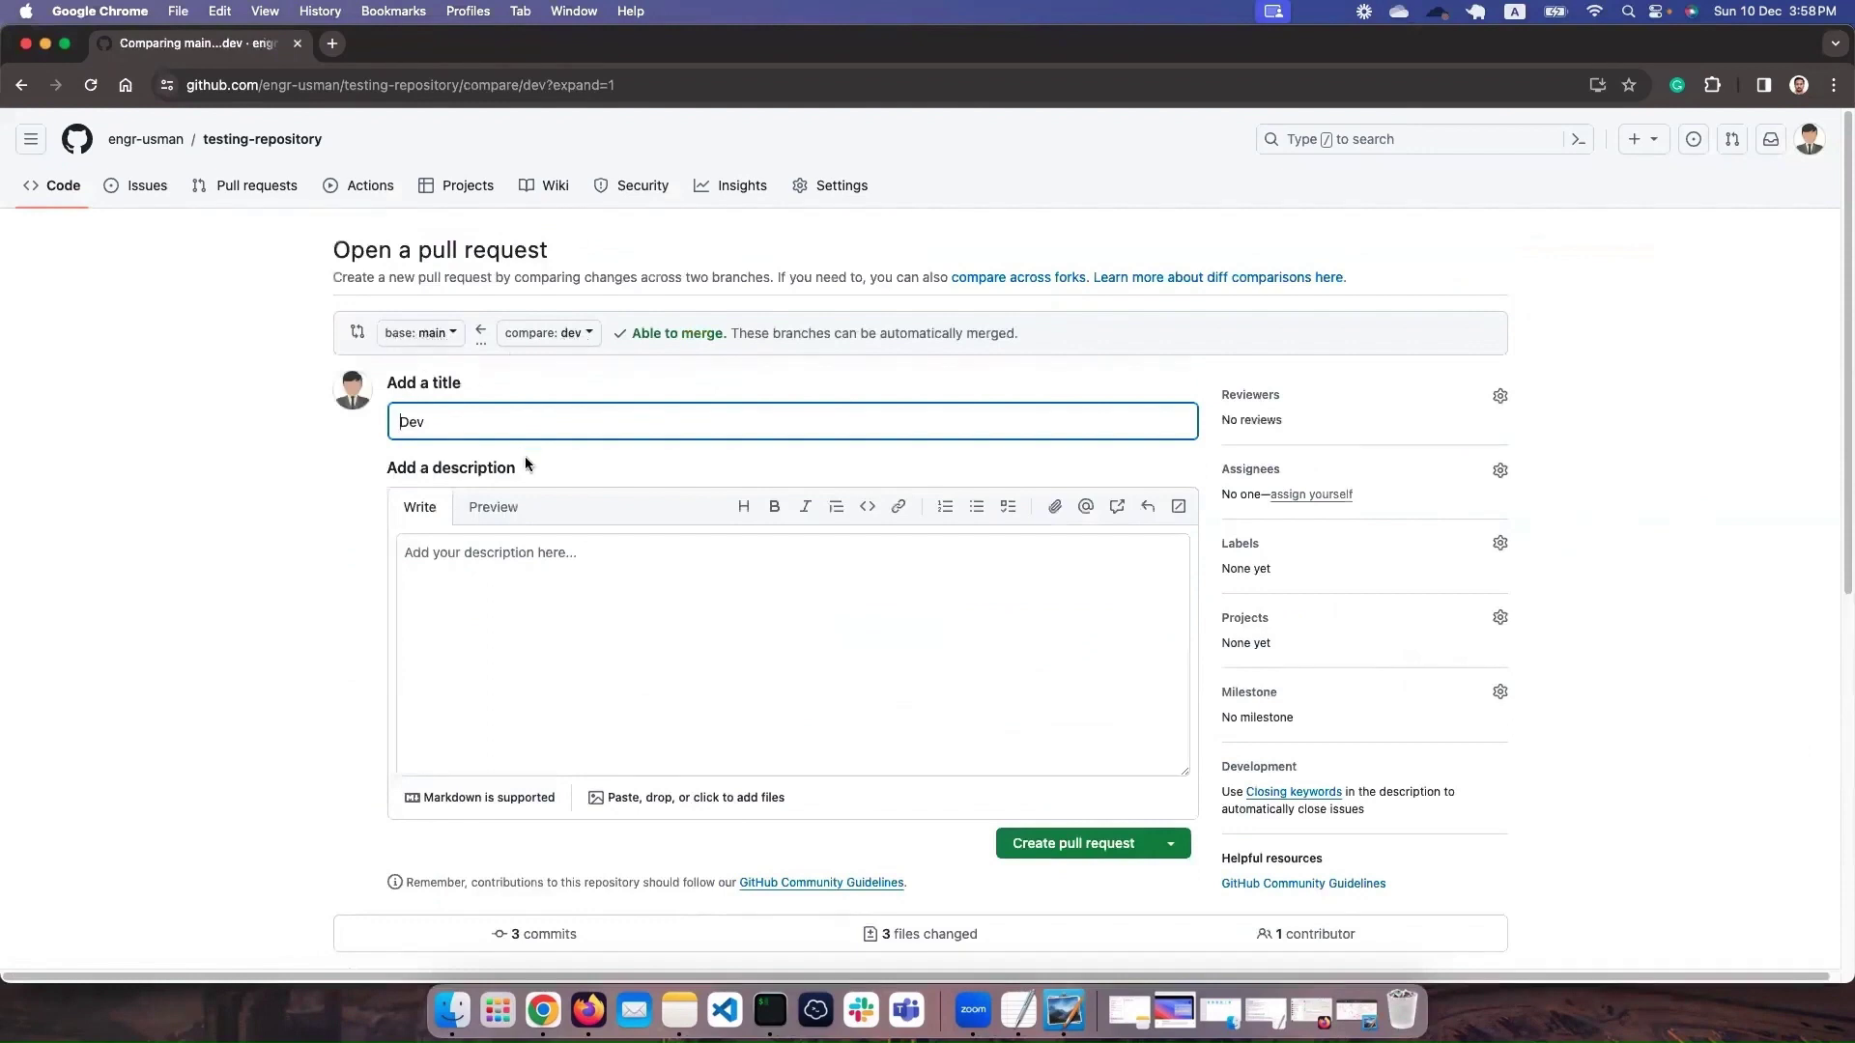
click(518, 567)
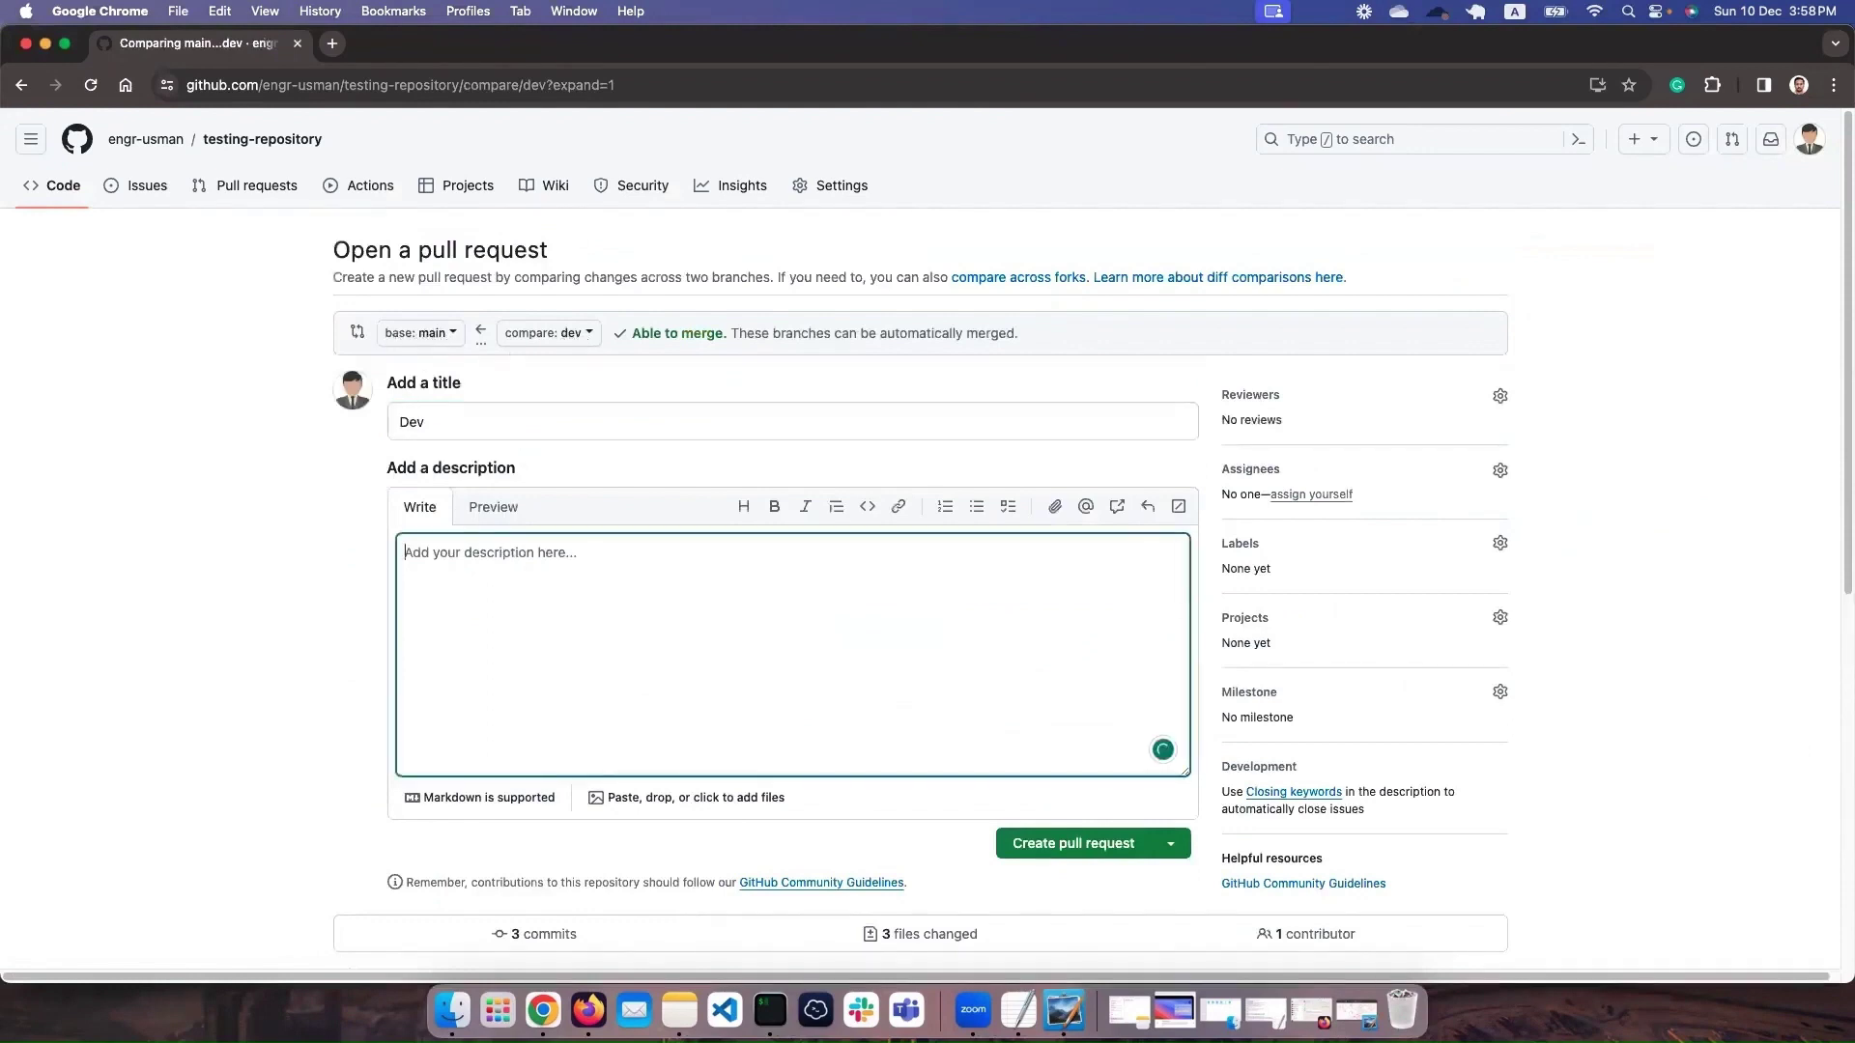
text(testing testing)
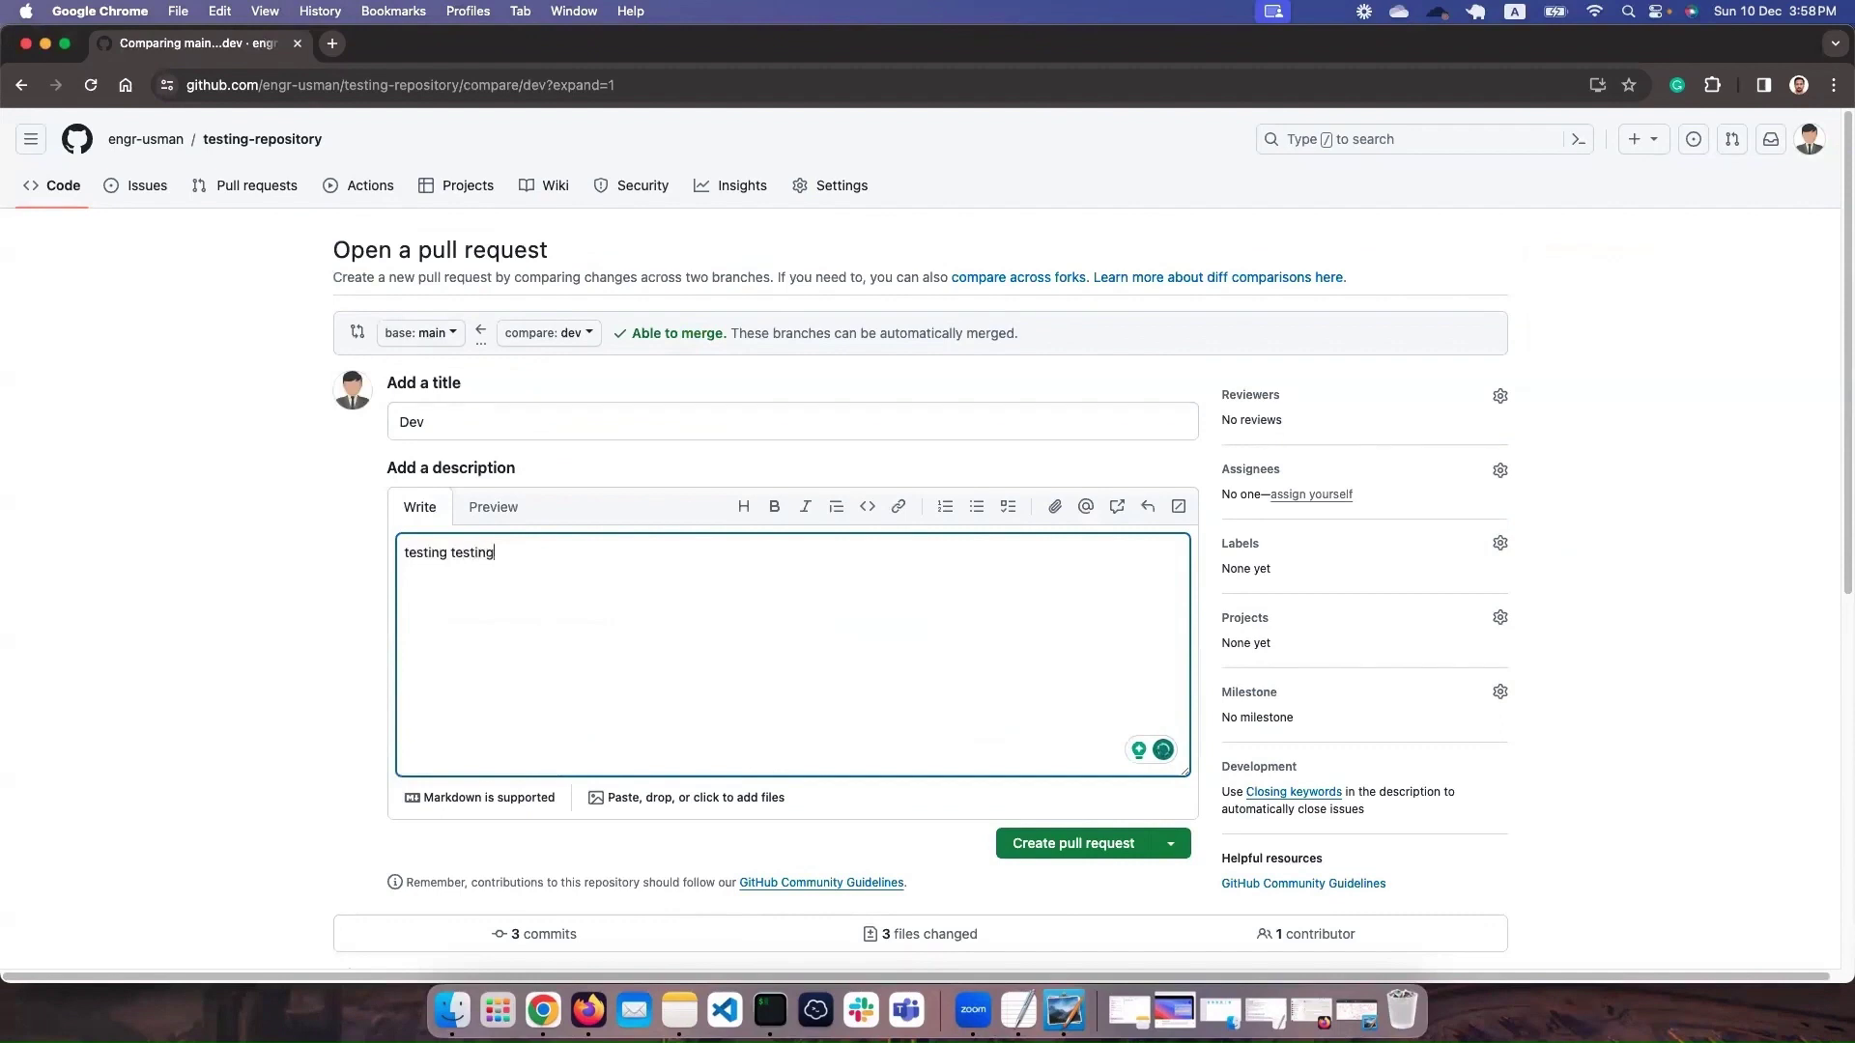
text( testing)
click(1053, 837)
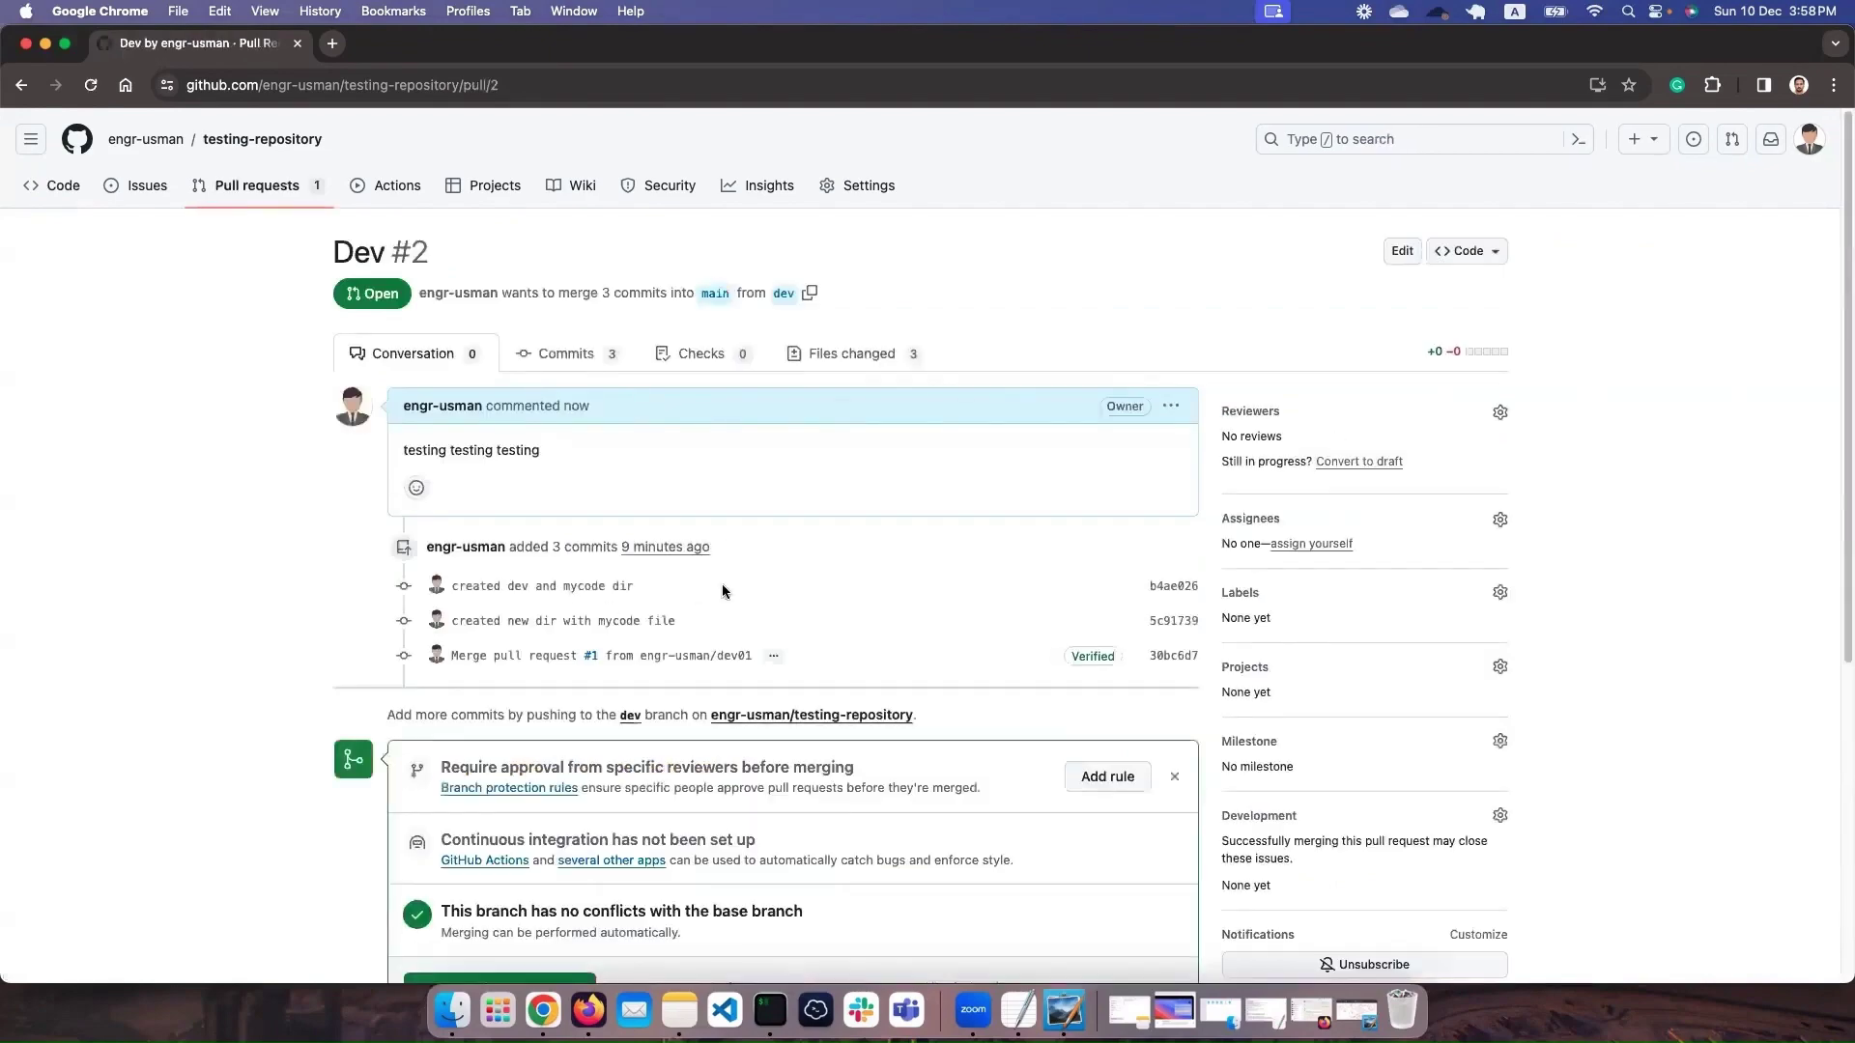
Merge the Dev pull request into main, confirm the merge, and open the repository's code page to check main.
scroll(722, 584, down, 5)
click(478, 582)
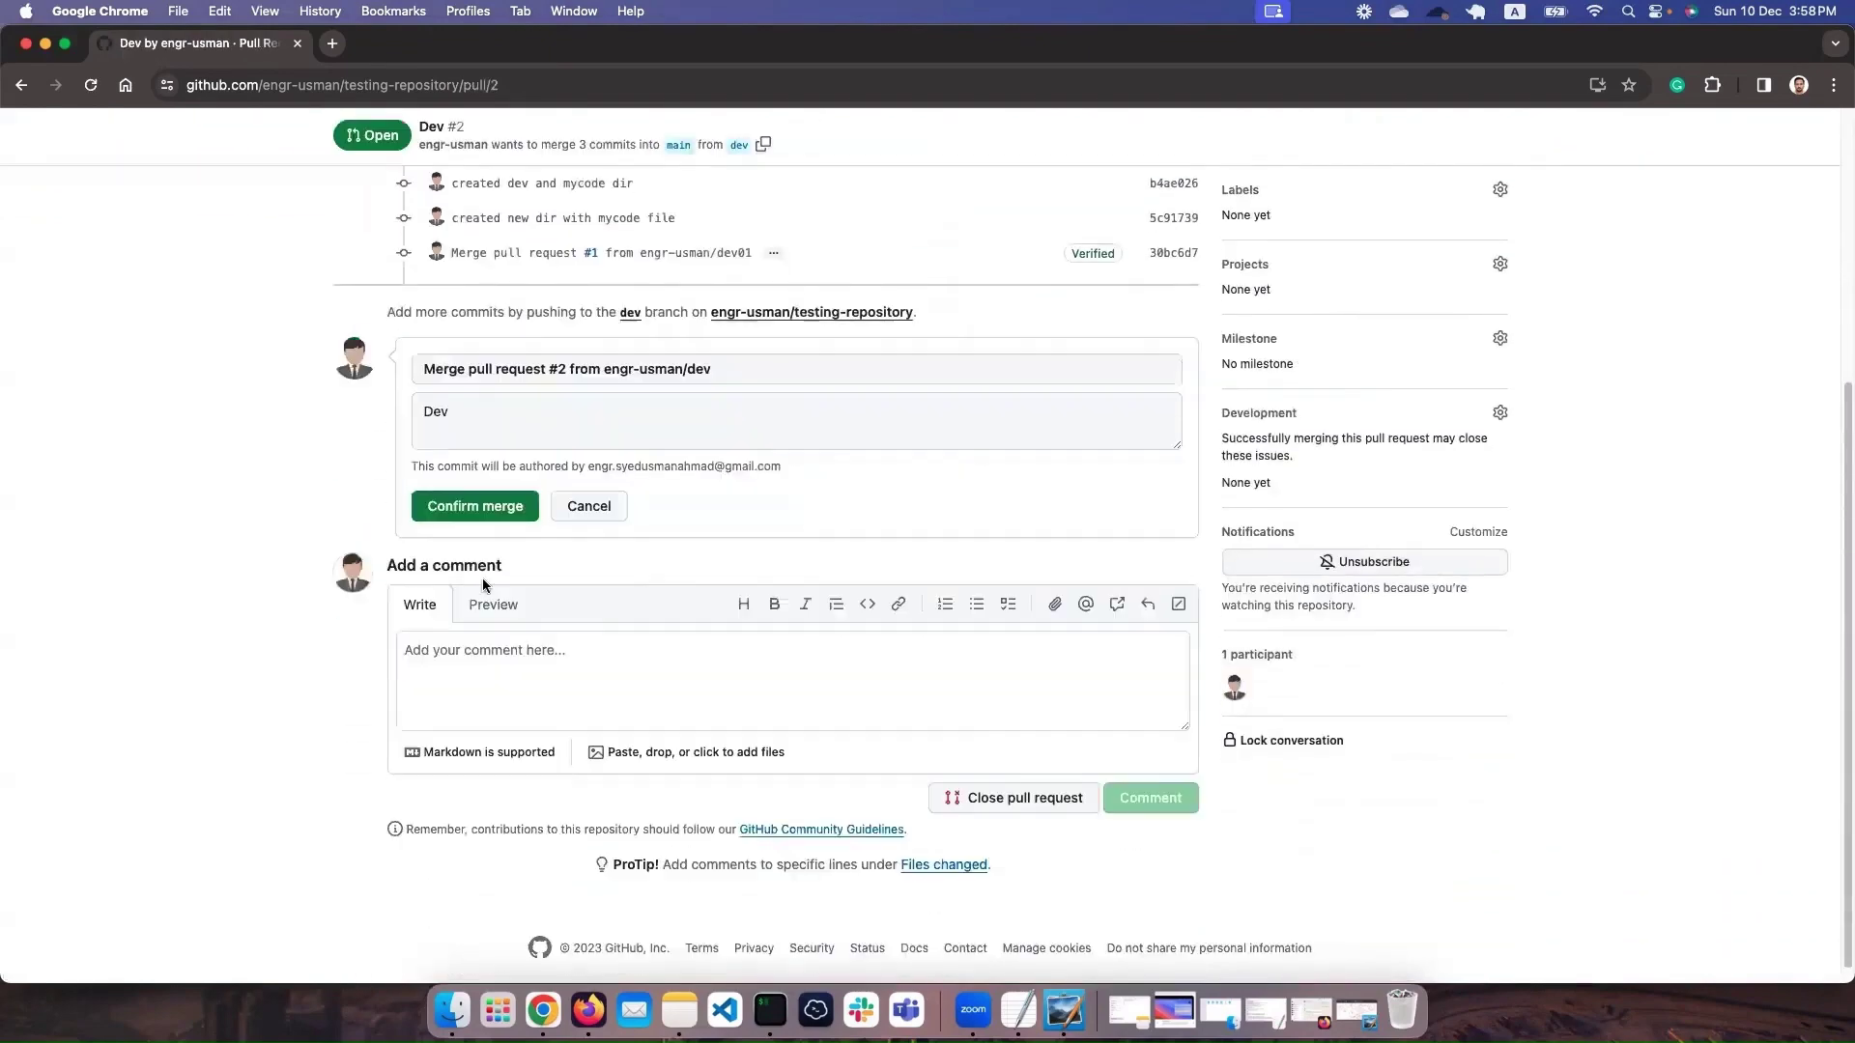
click(480, 505)
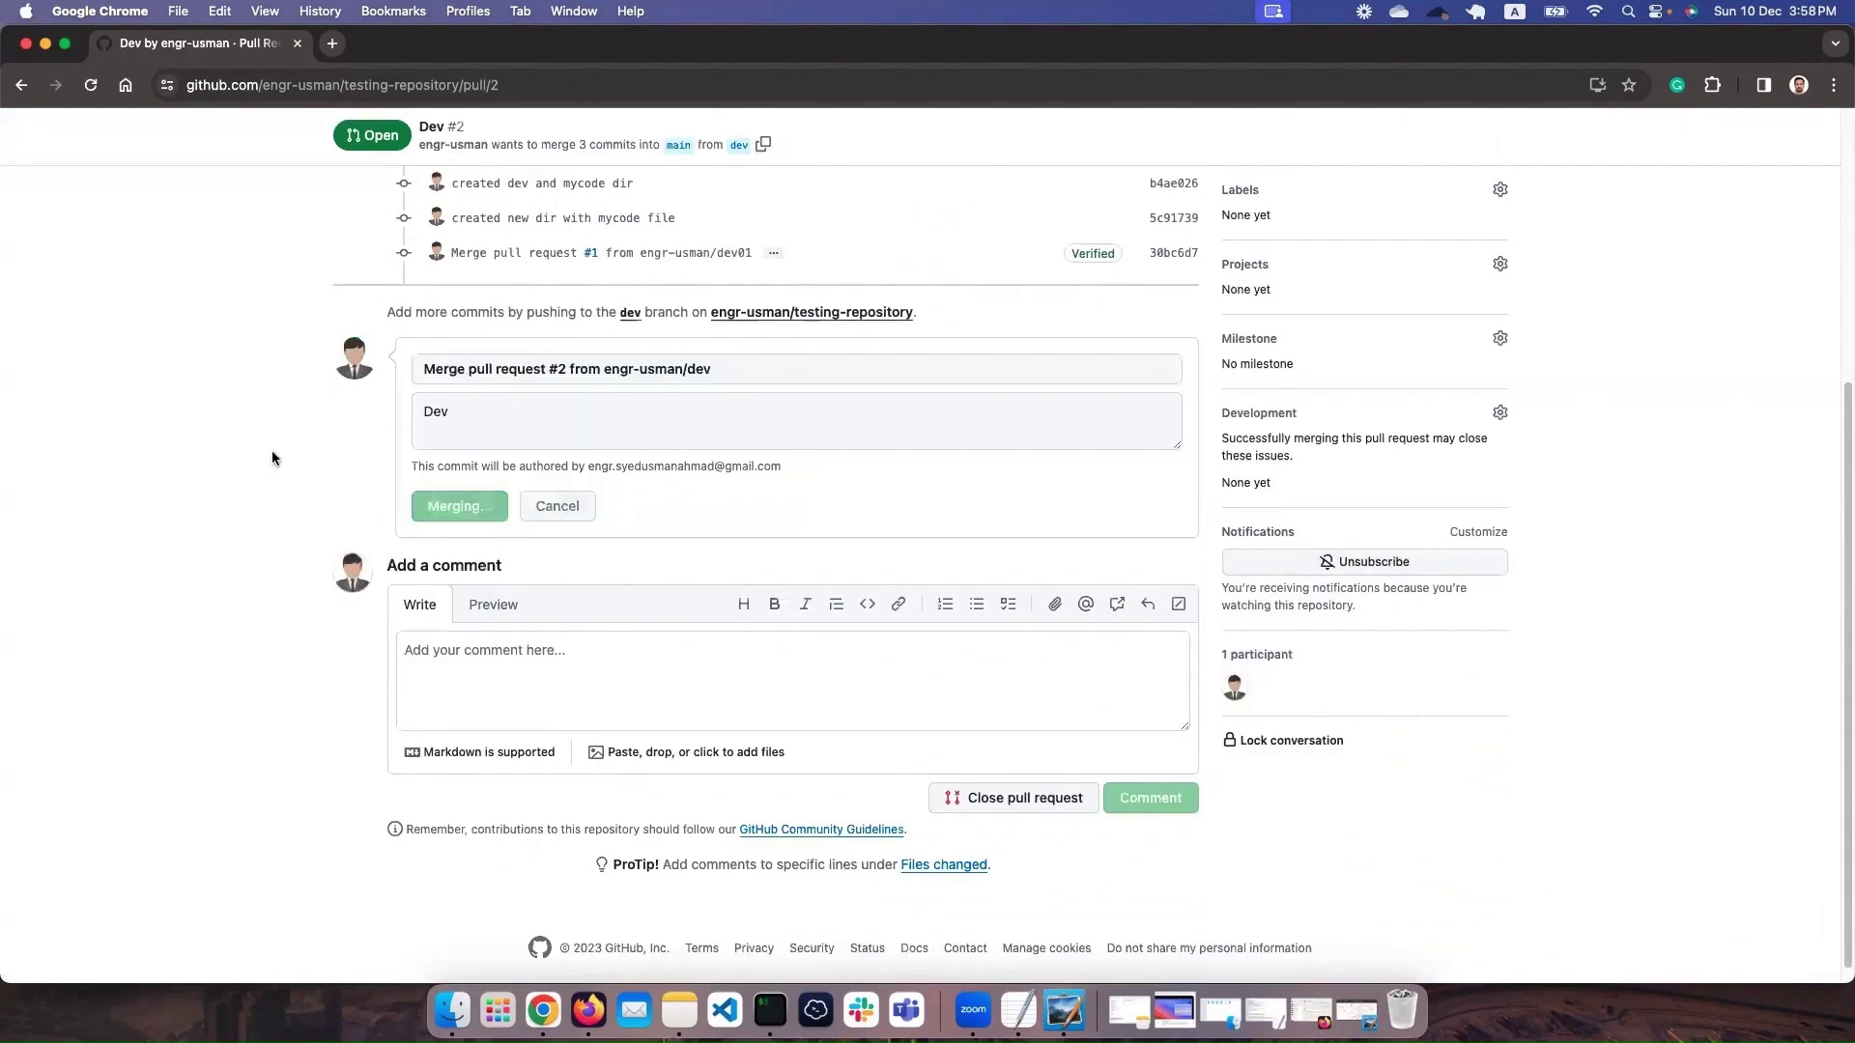
scroll(319, 402, up, 5)
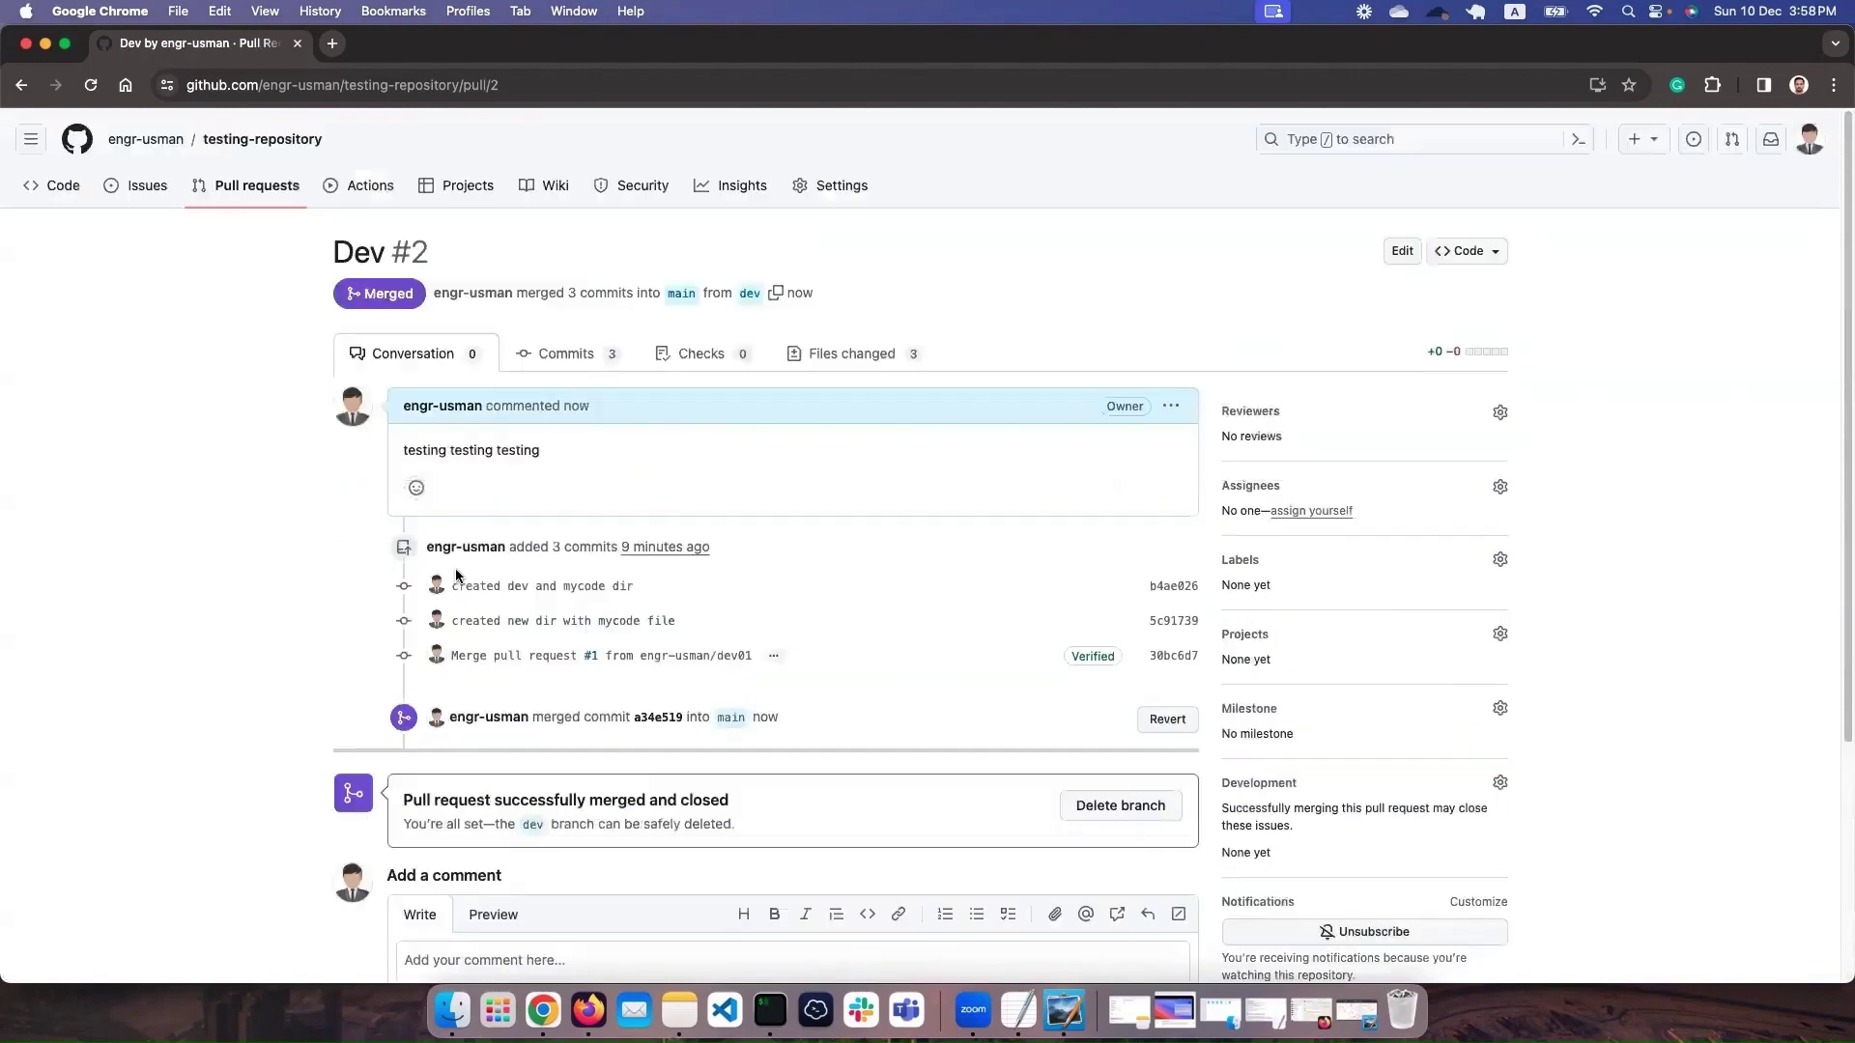
click(246, 140)
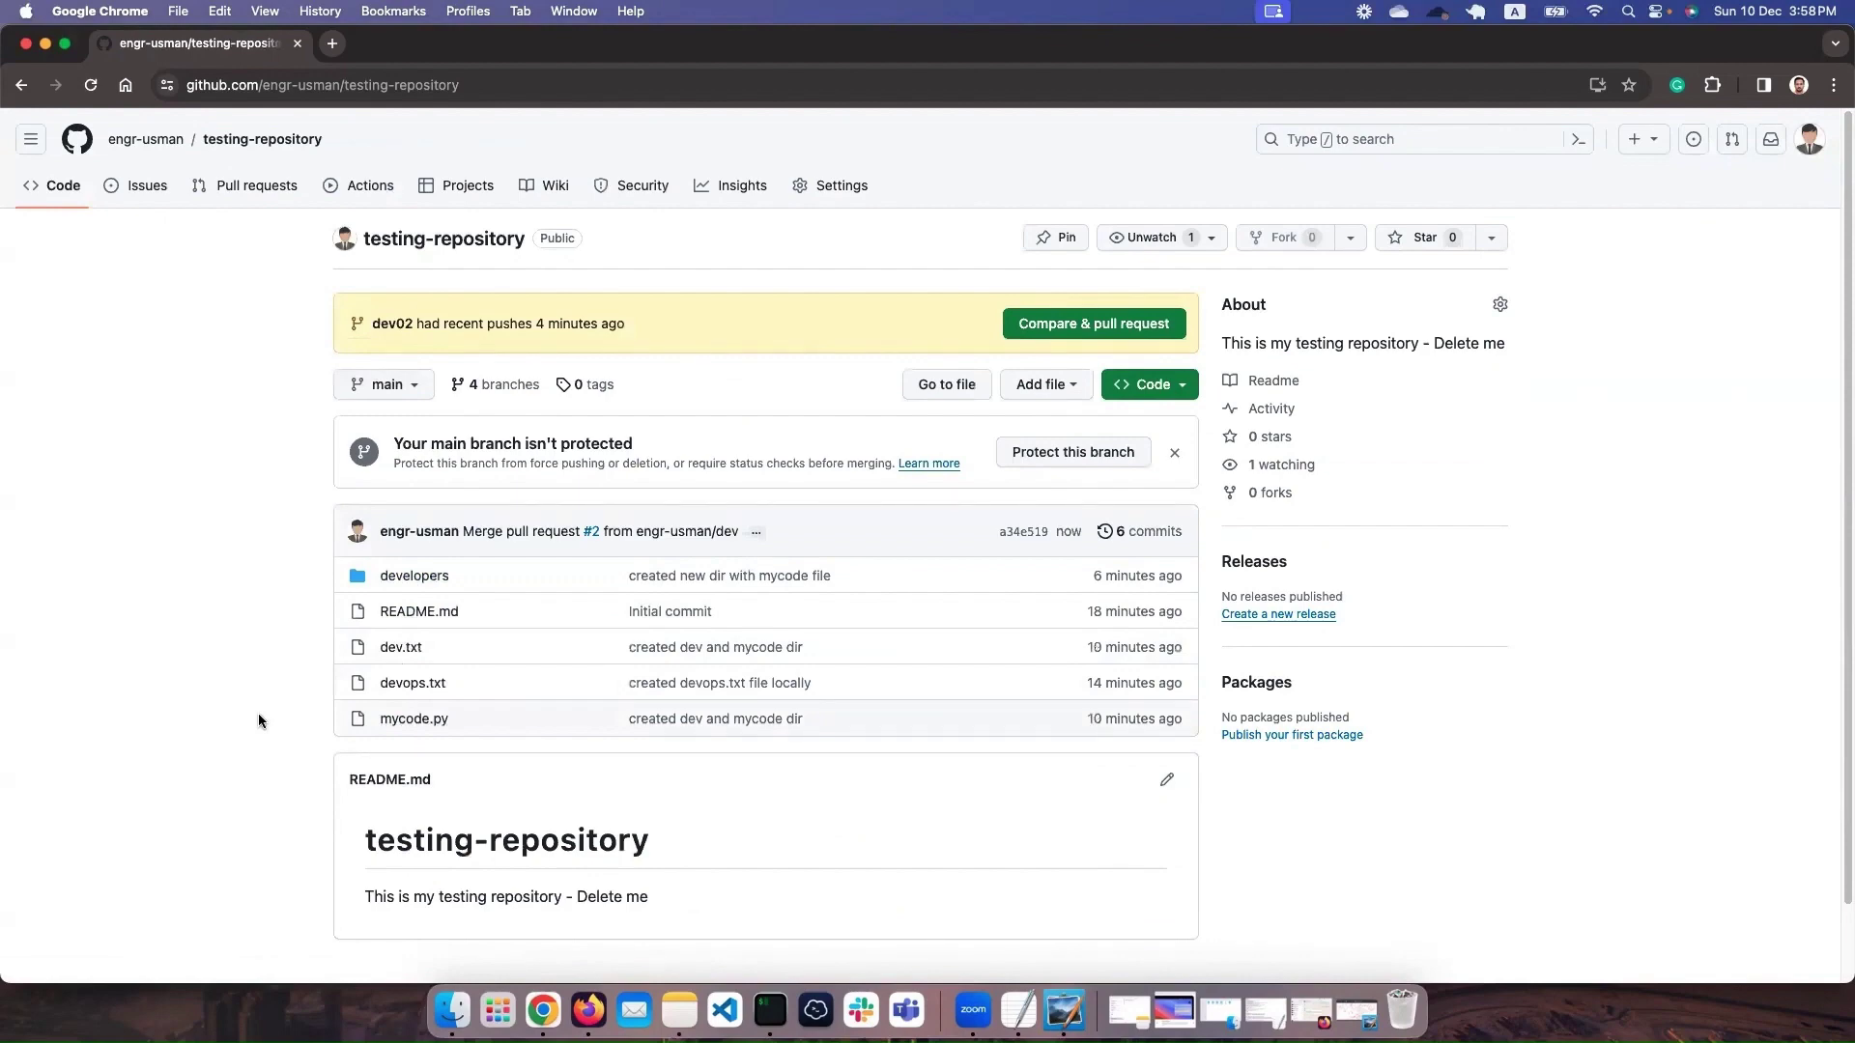
Switch to Paint X, draw a red stroke above the L box beside Master, and return to the repository page.
click(1064, 1011)
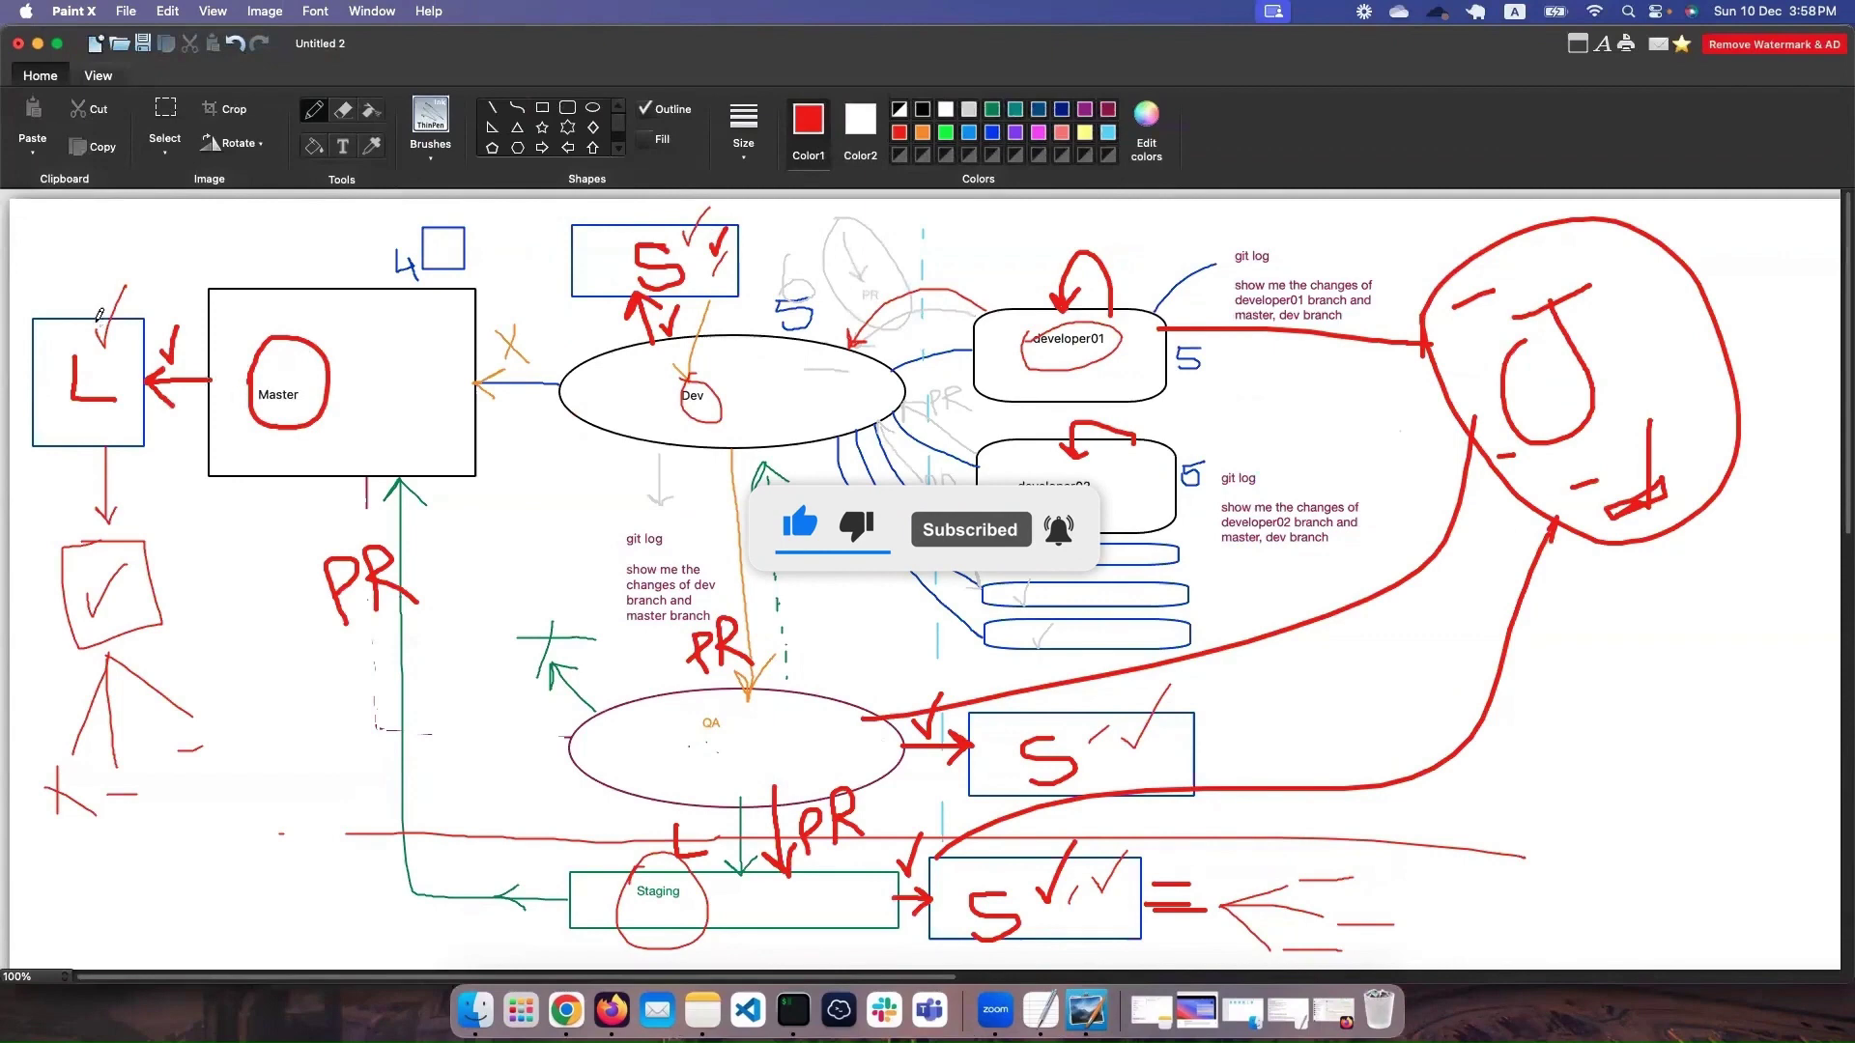
drag(97, 330, 119, 246)
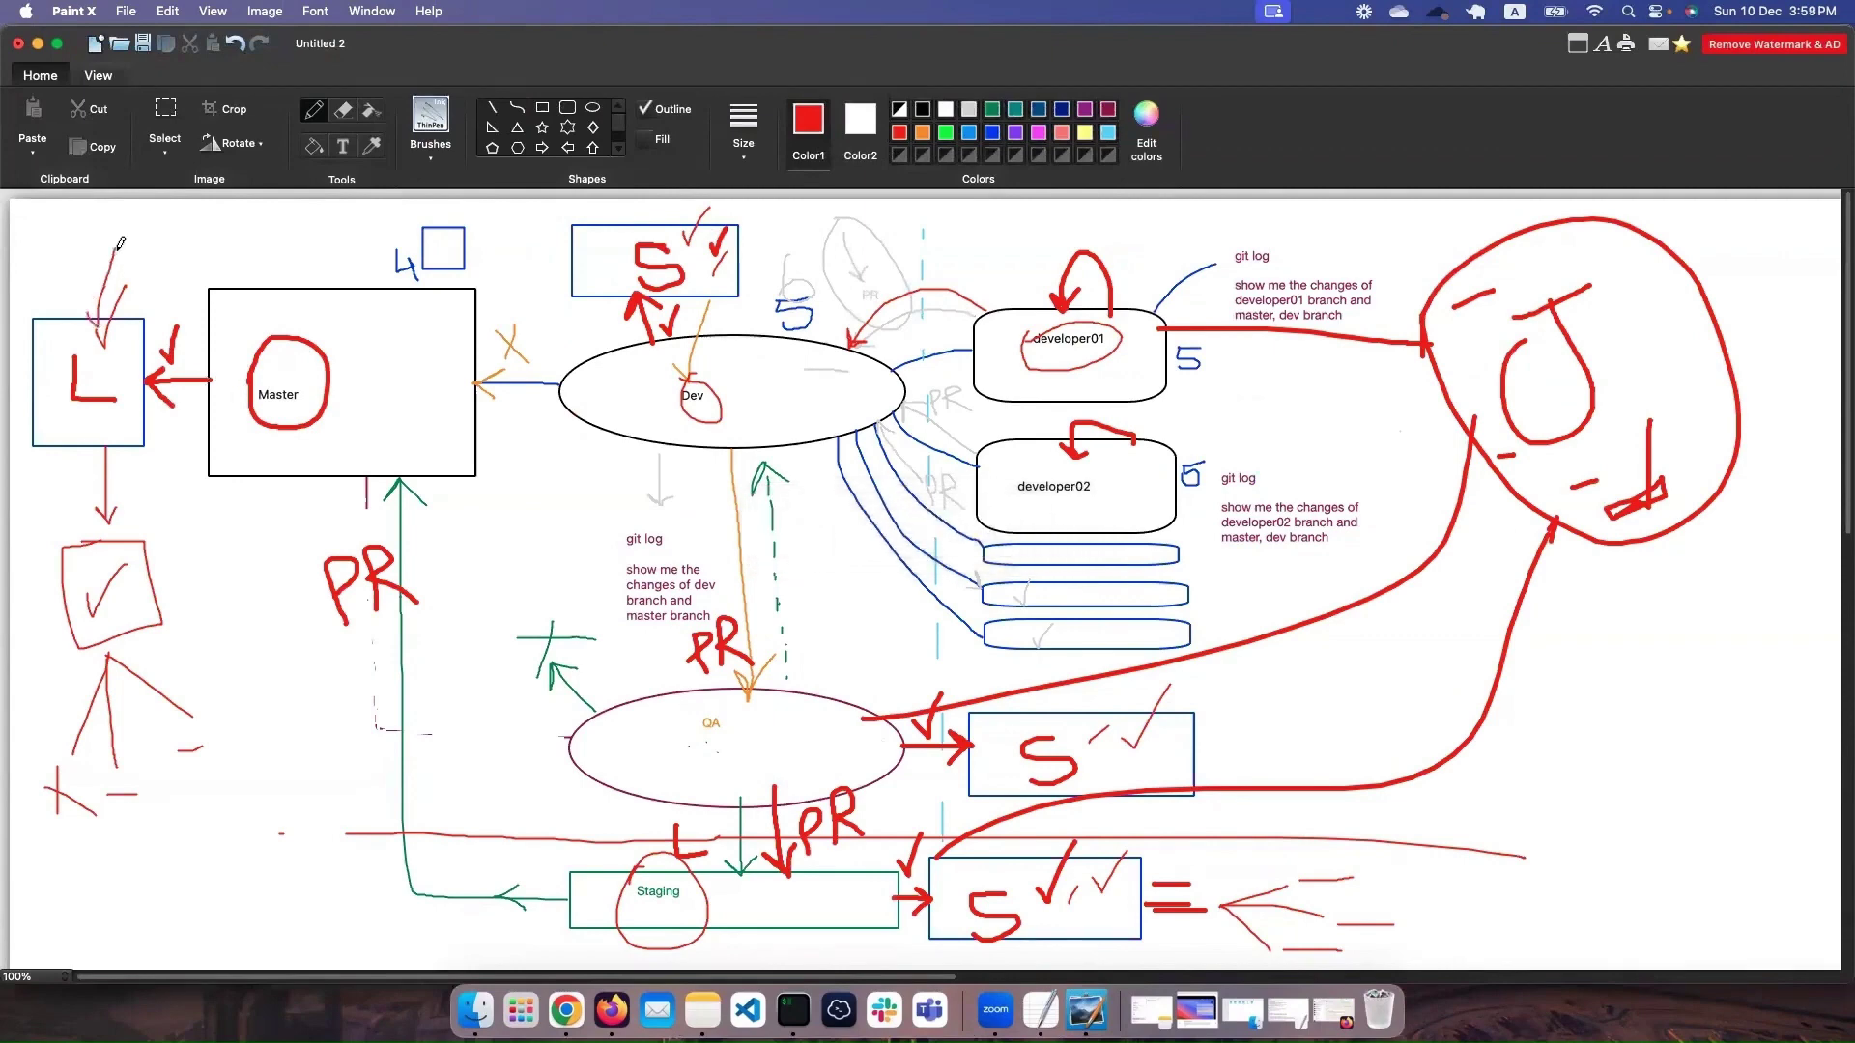
key(super+Tab)
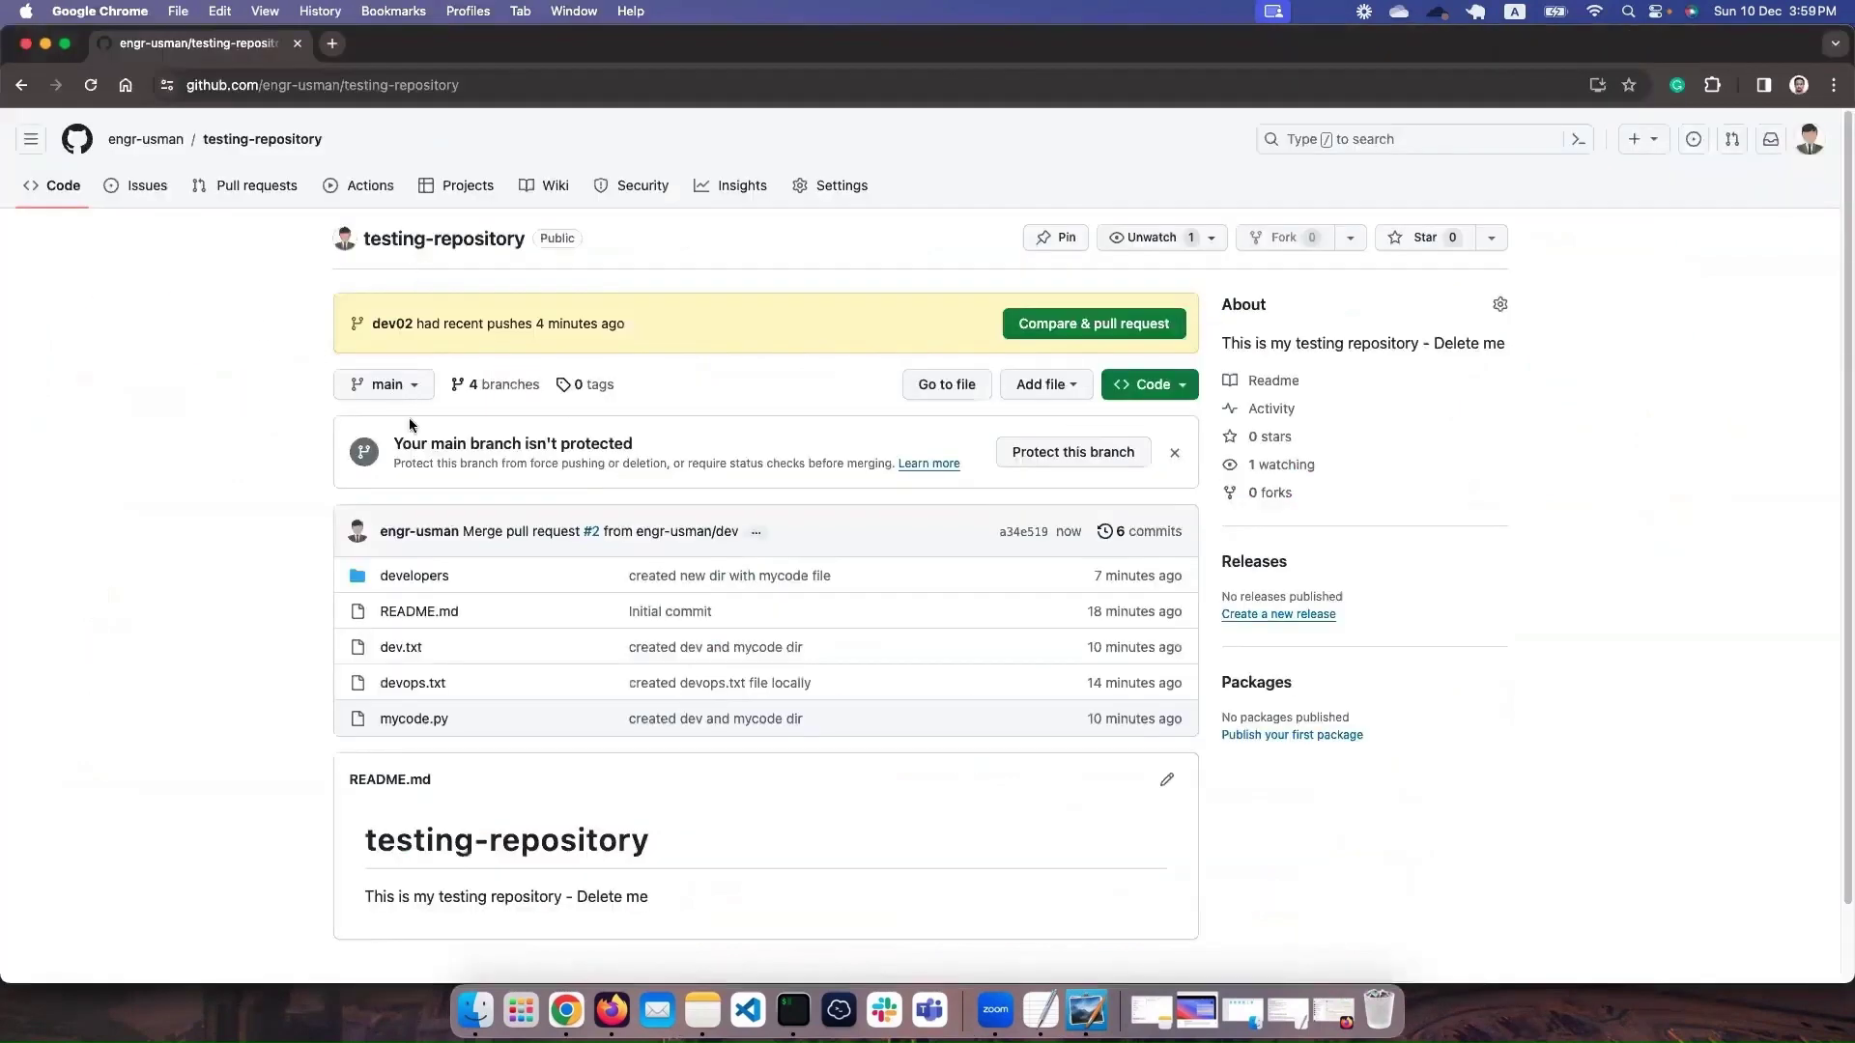